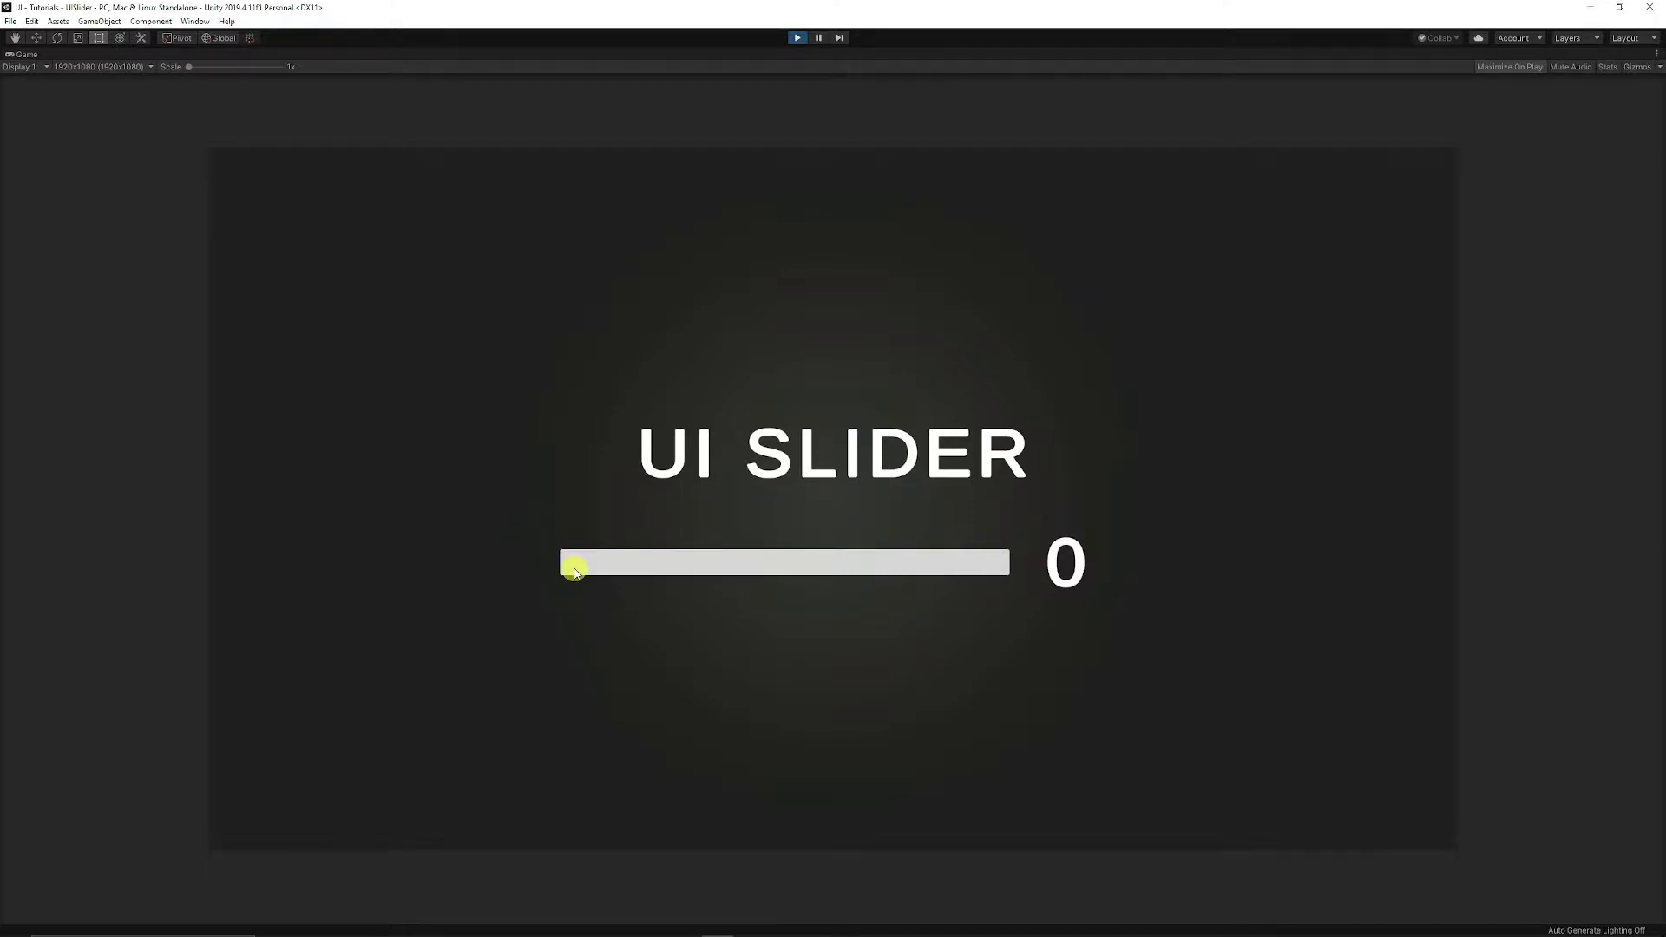
- In Play mode, drag the finished slider to raise the displayed number to 19
drag(575, 572, 756, 573)
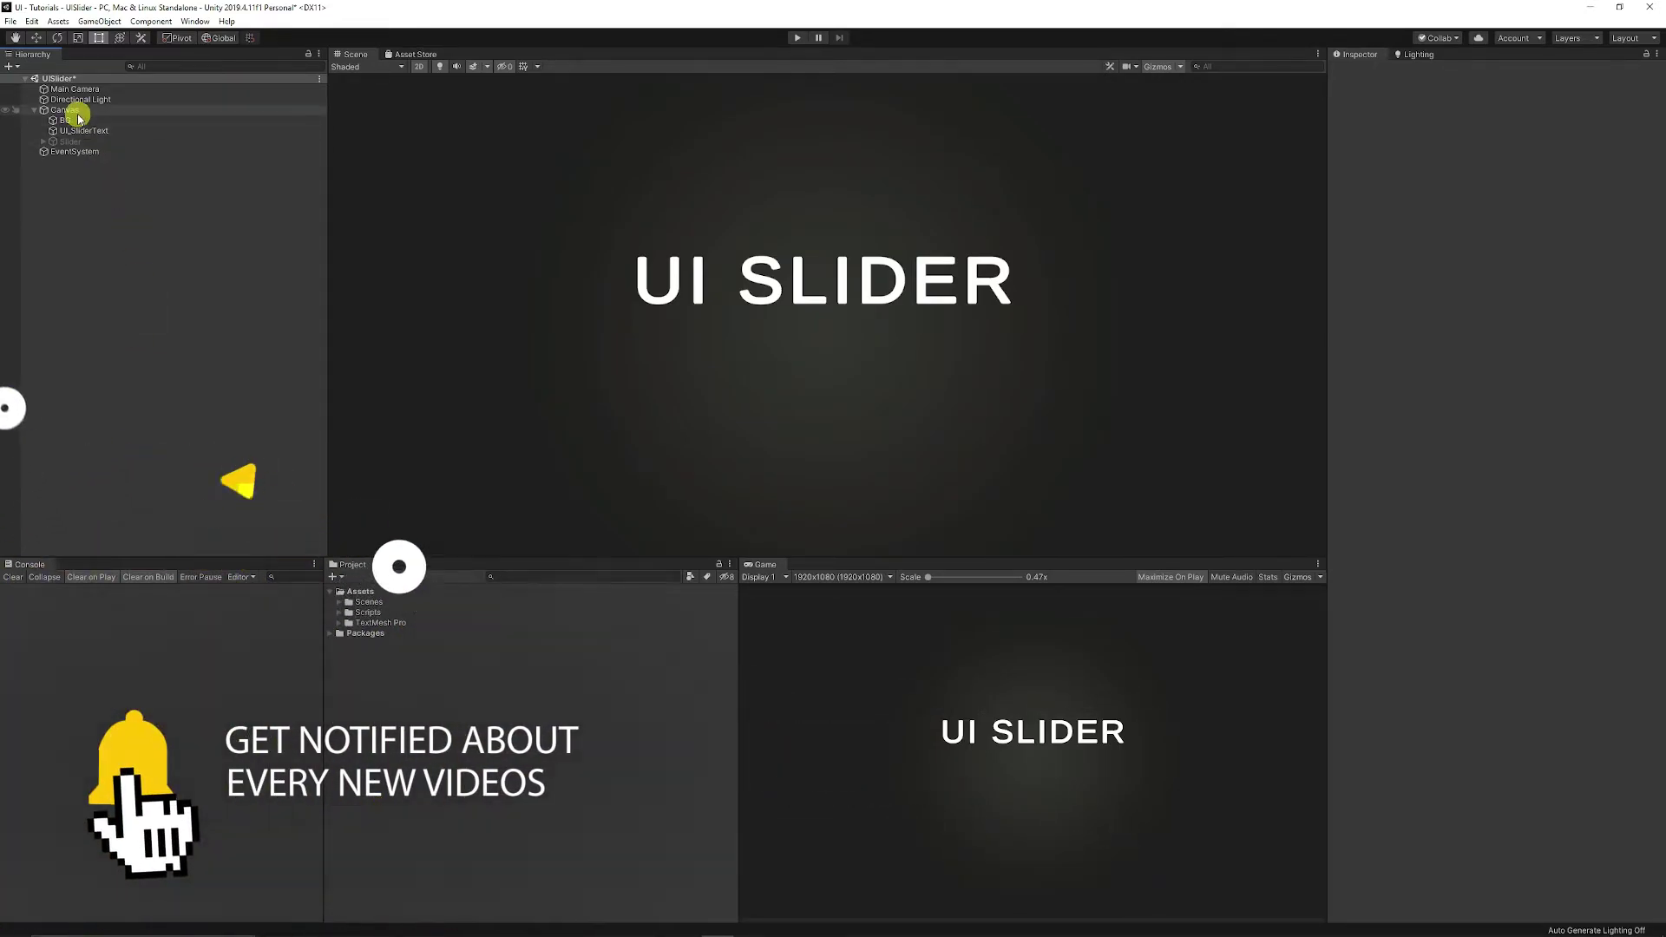
- Look over the existing BG and UI_SliderText objects in the Hierarchy
right_click(76, 212)
mouse_move(139, 434)
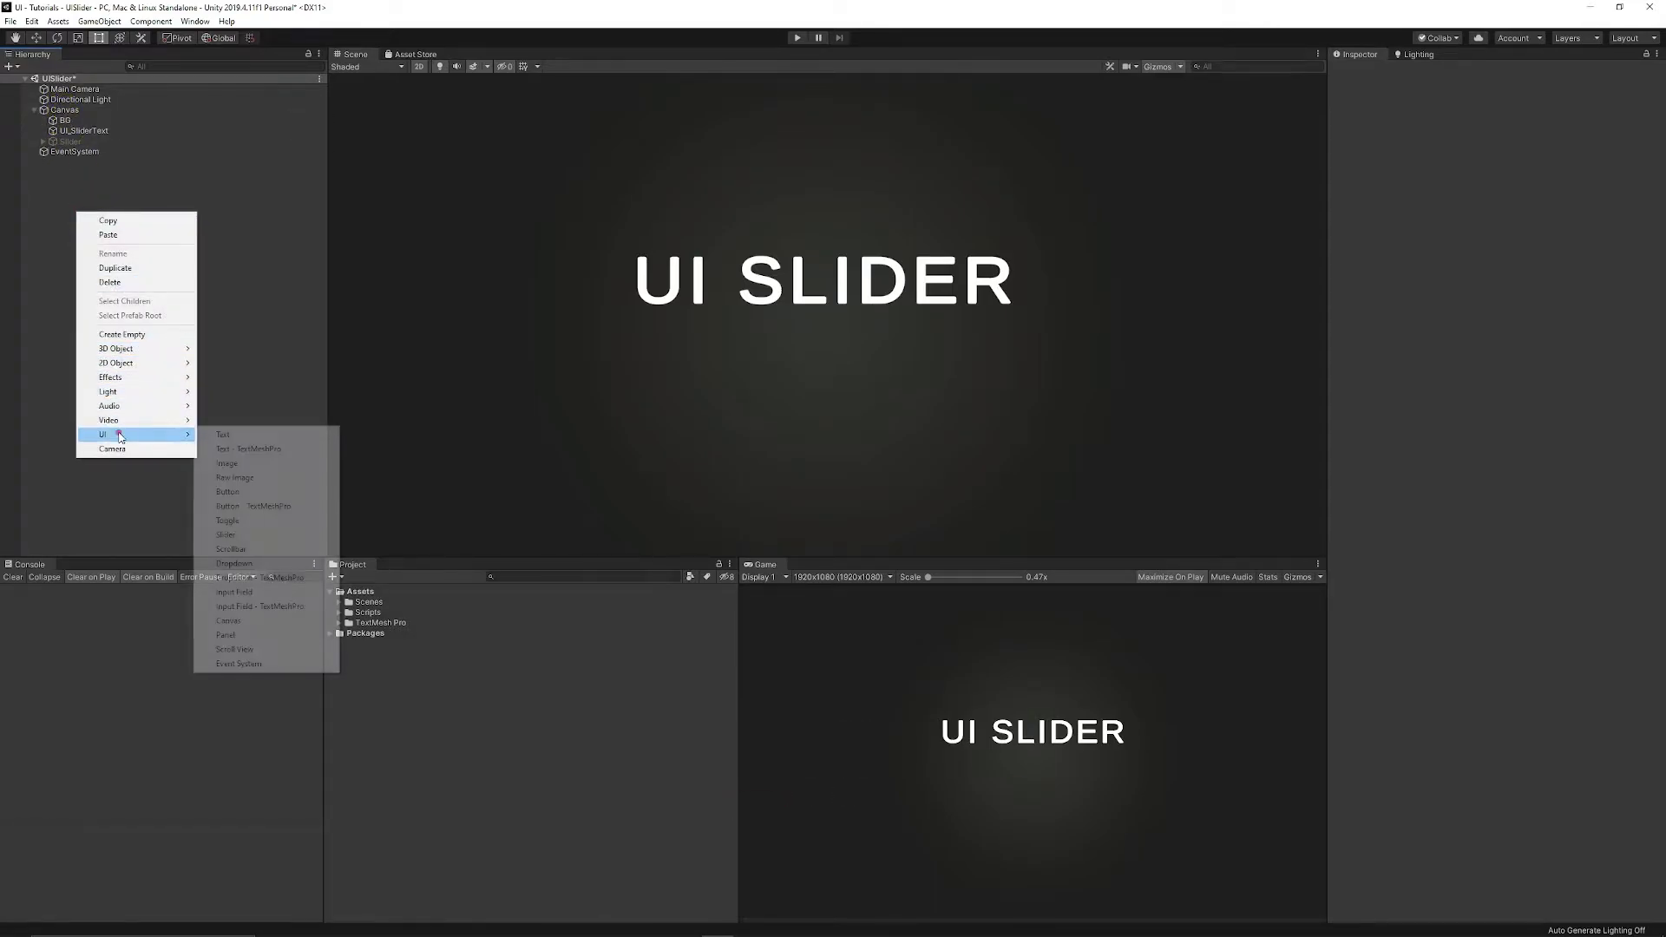
click(228, 242)
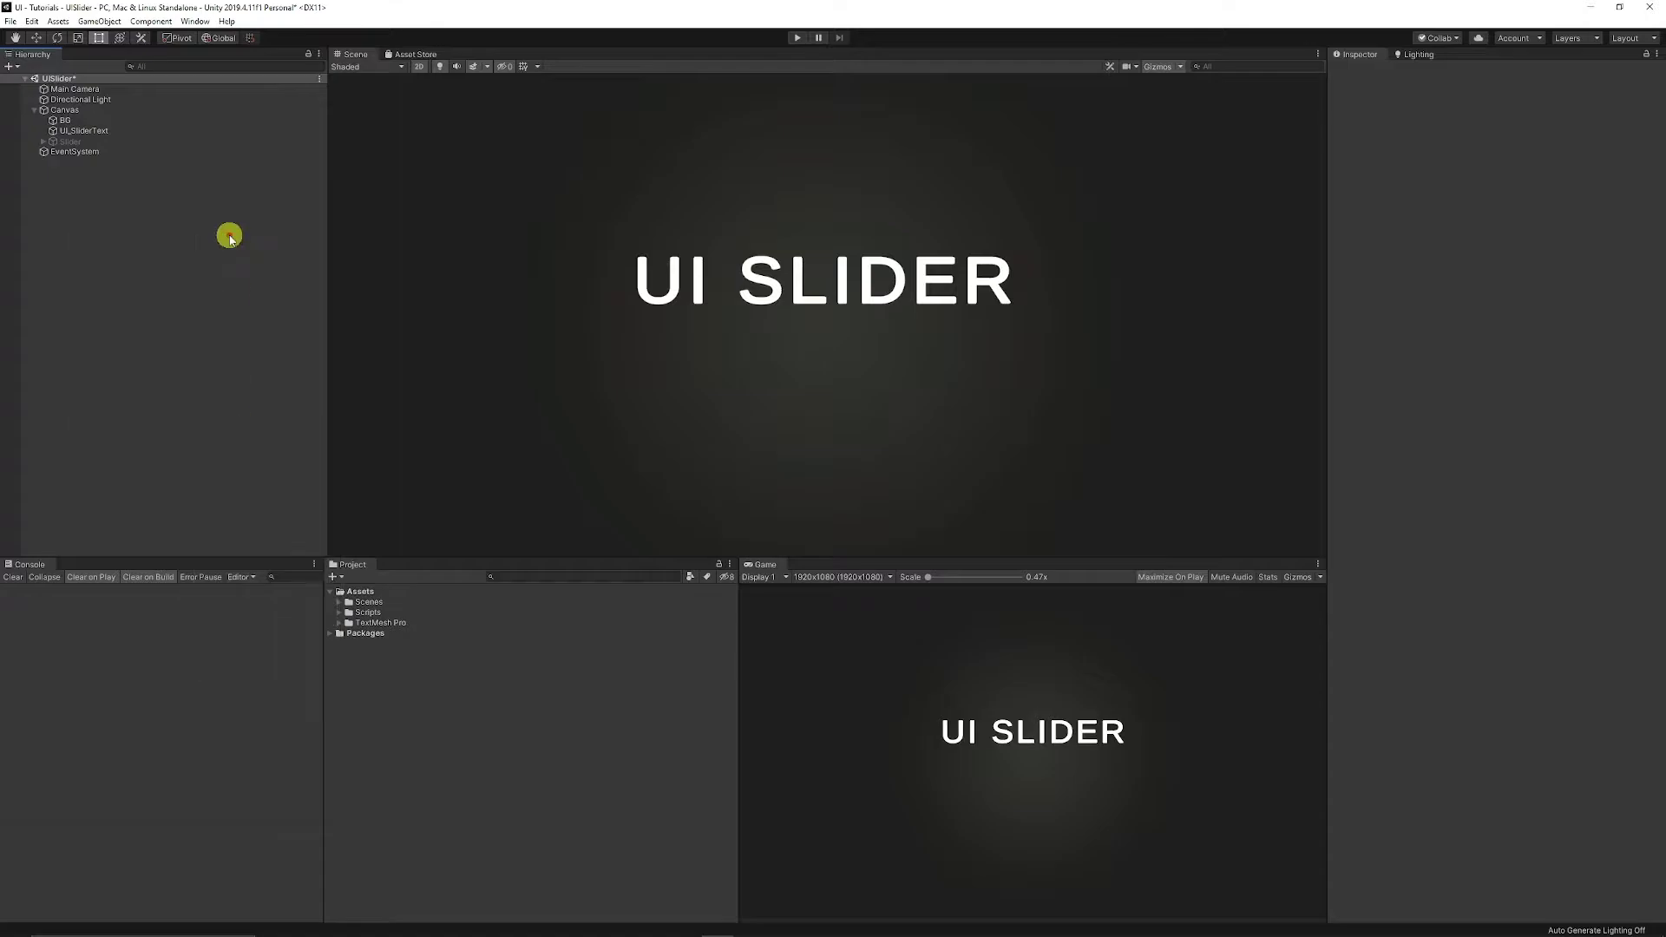
click(65, 120)
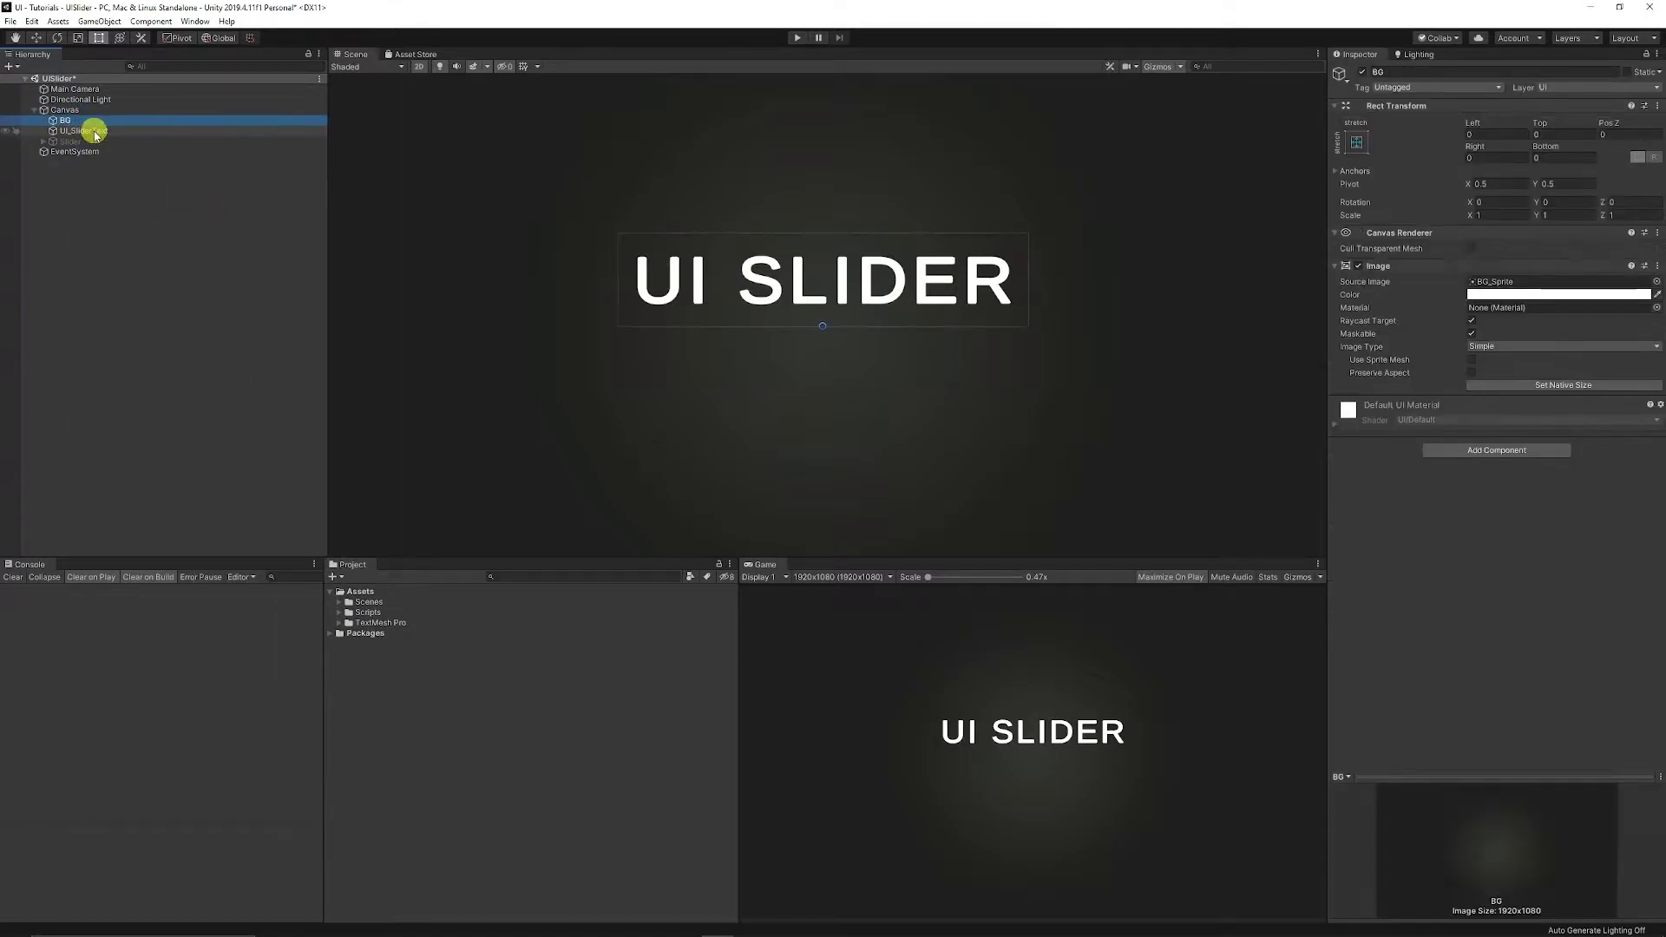
click(87, 131)
click(131, 276)
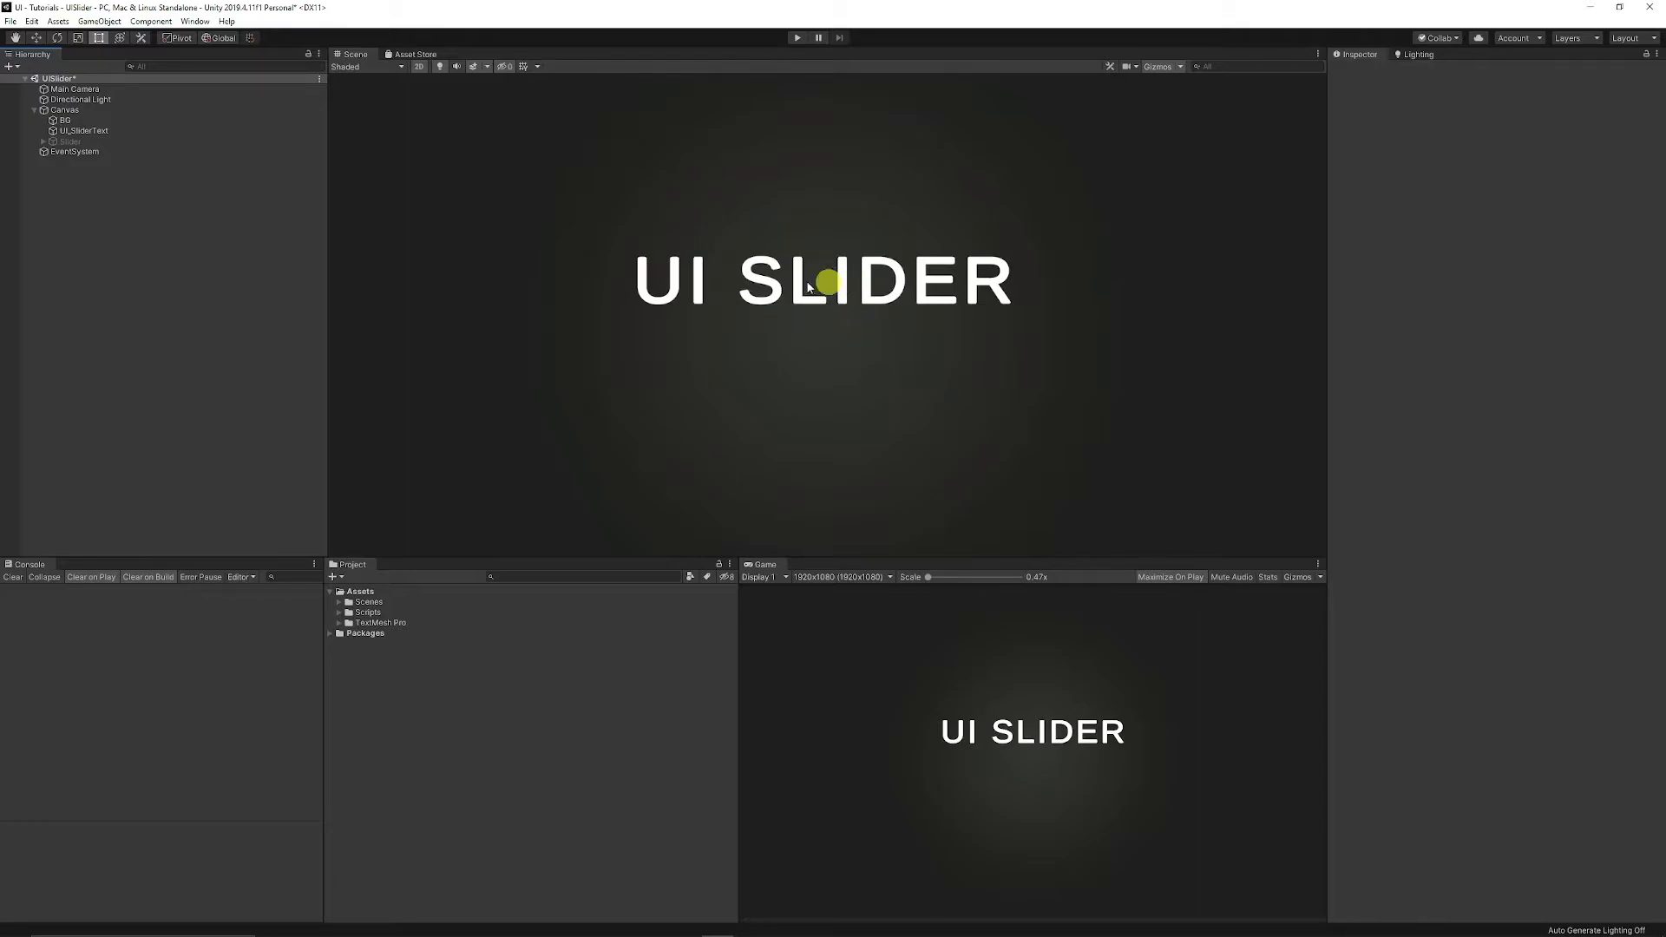
- Add a UI Slider as a child of the Canvas
right_click(72, 112)
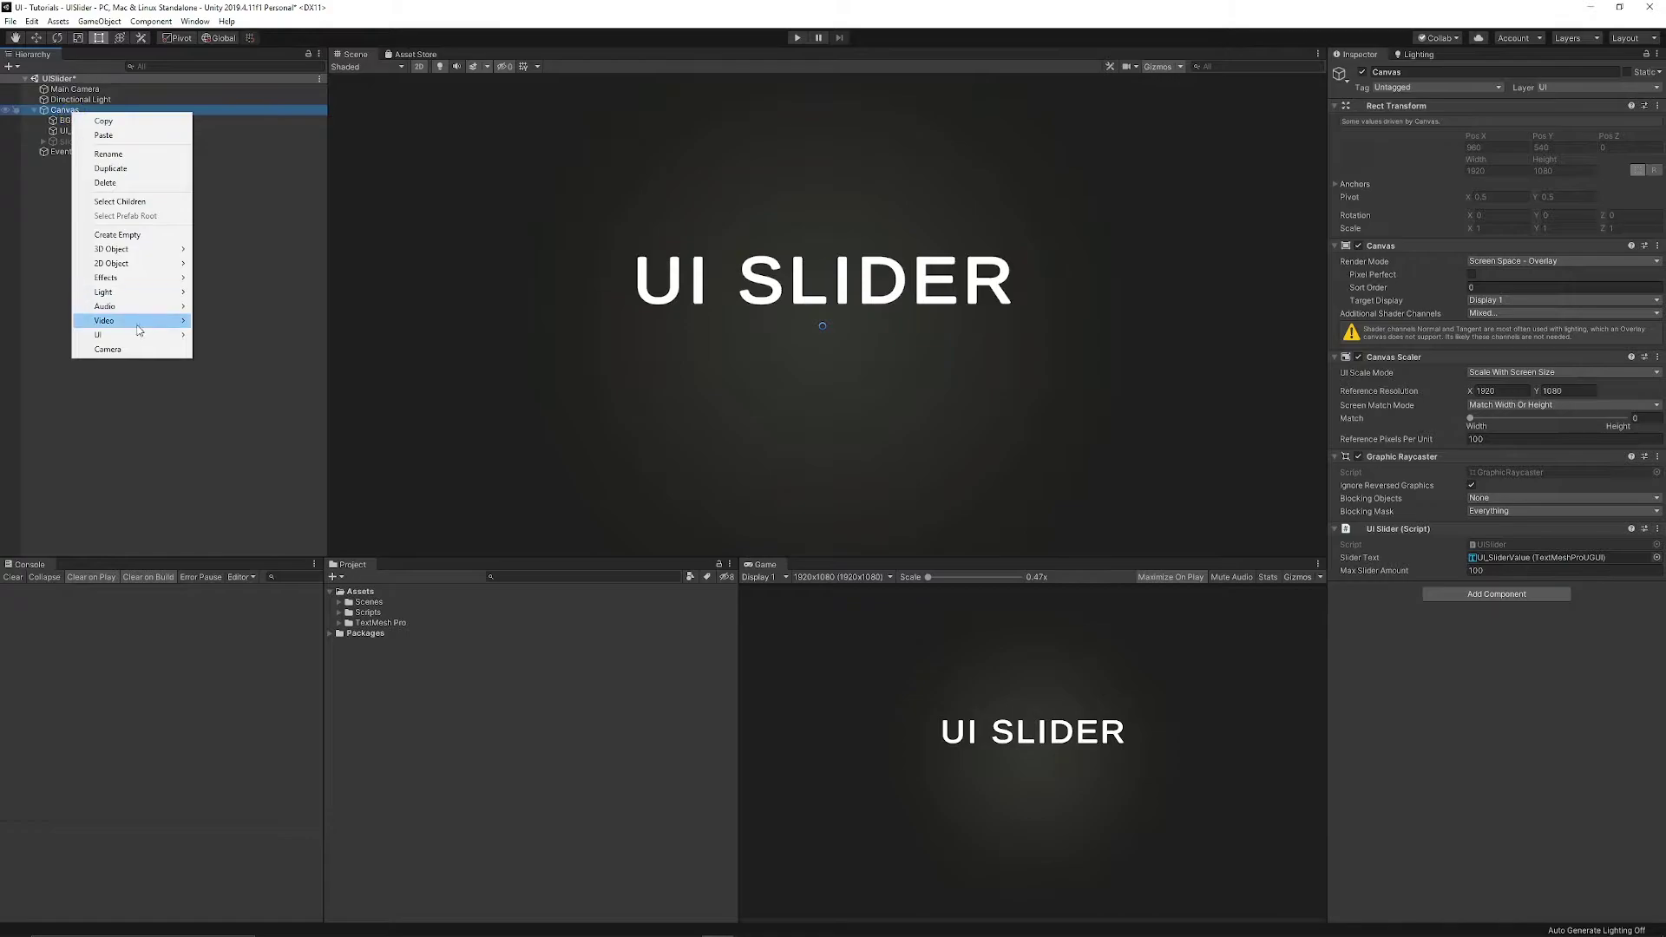
mouse_move(136, 338)
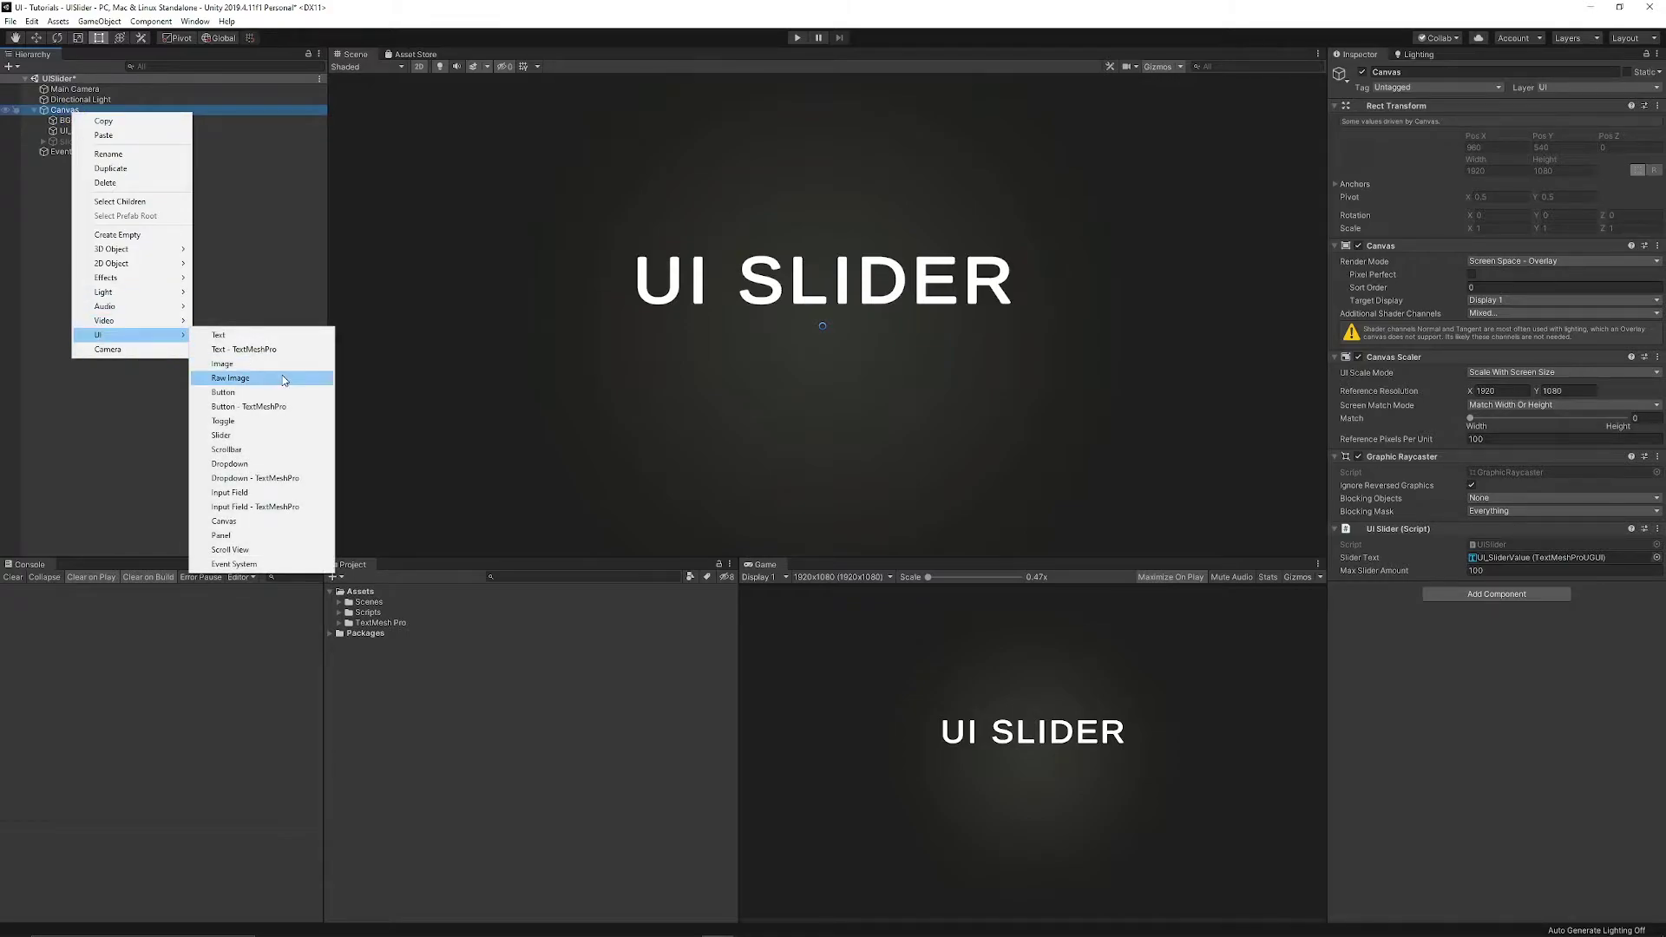
click(260, 436)
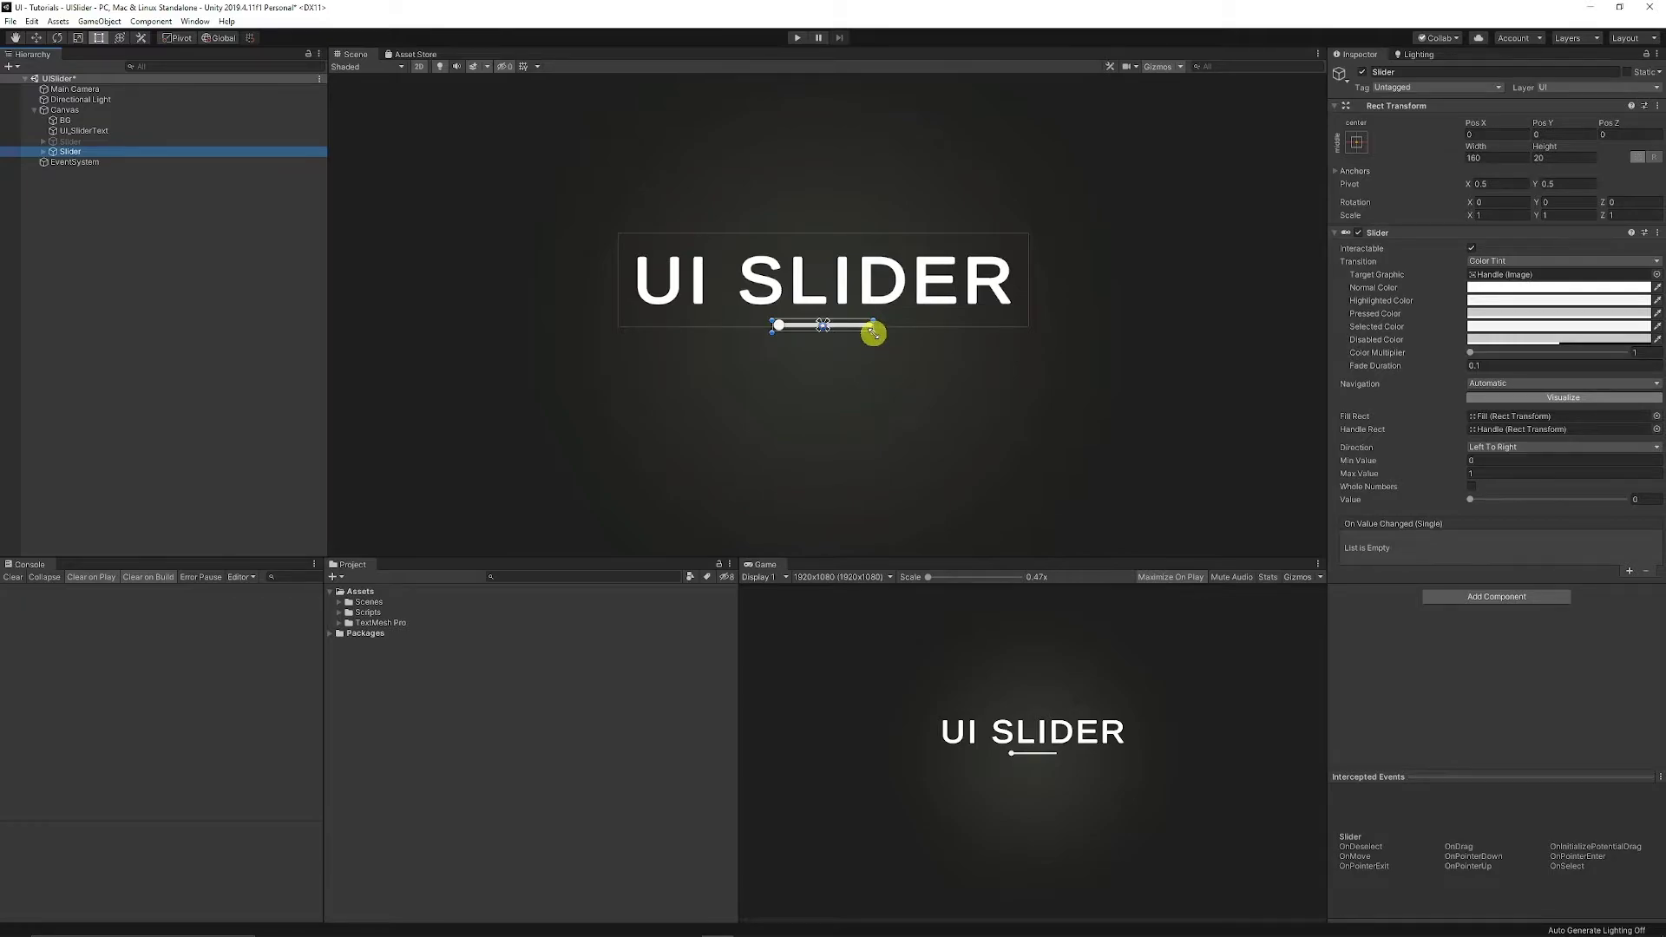
- Enlarge the new slider, move it below the title, and disable its Handle
drag(873, 332, 1149, 435)
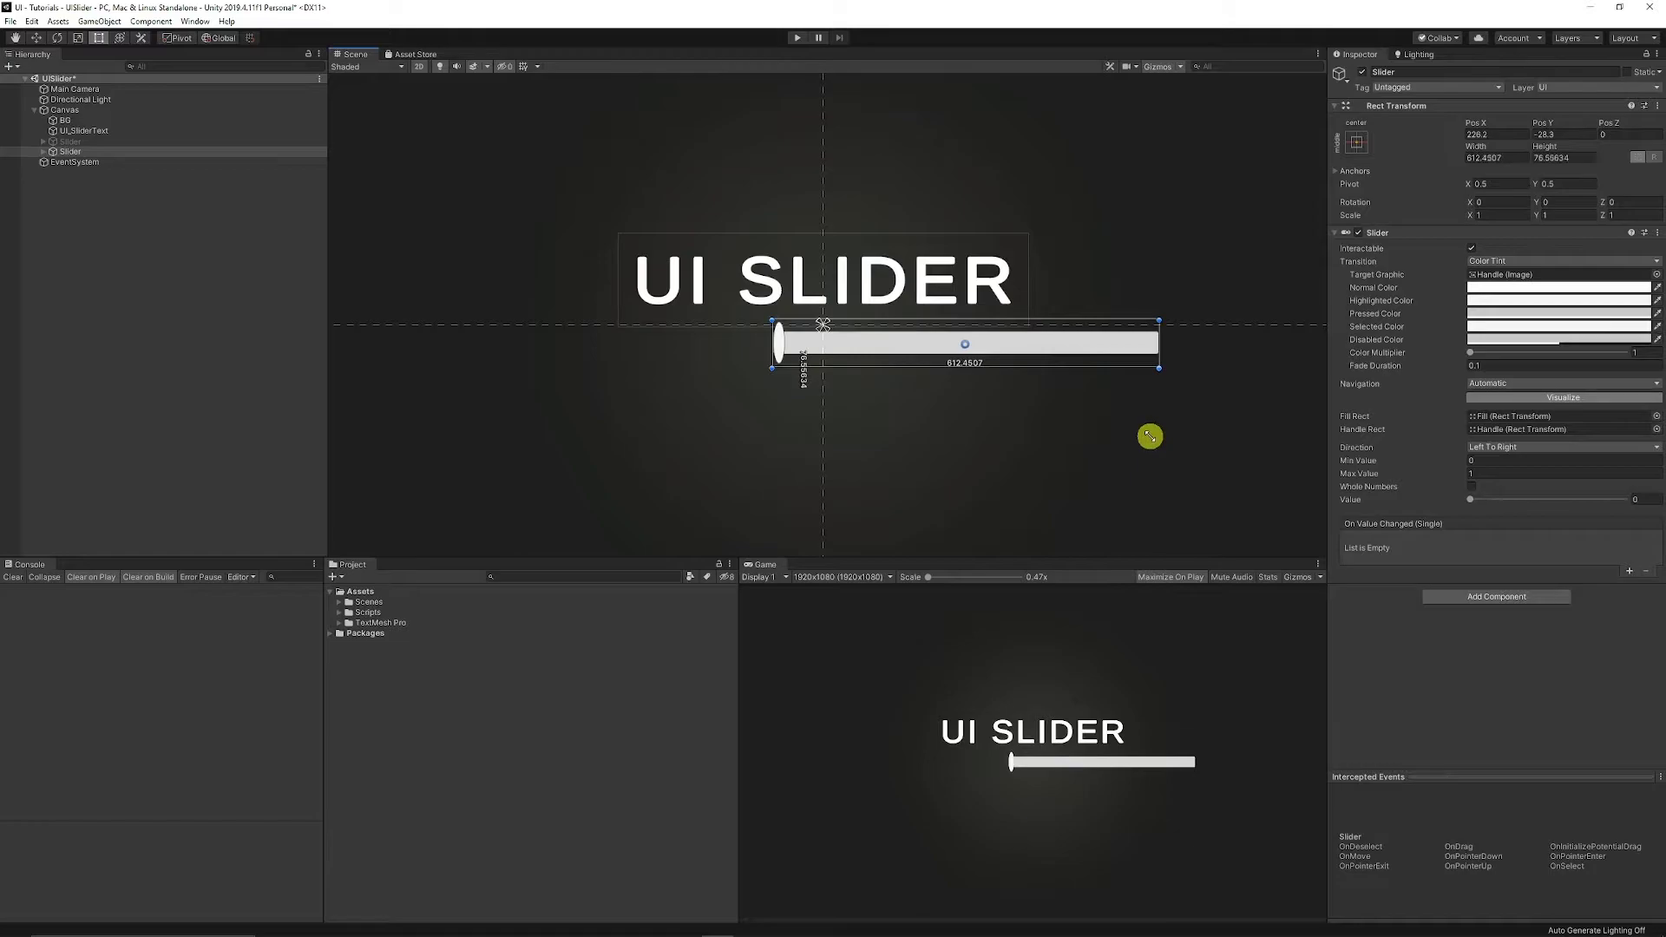
drag(1056, 338, 802, 366)
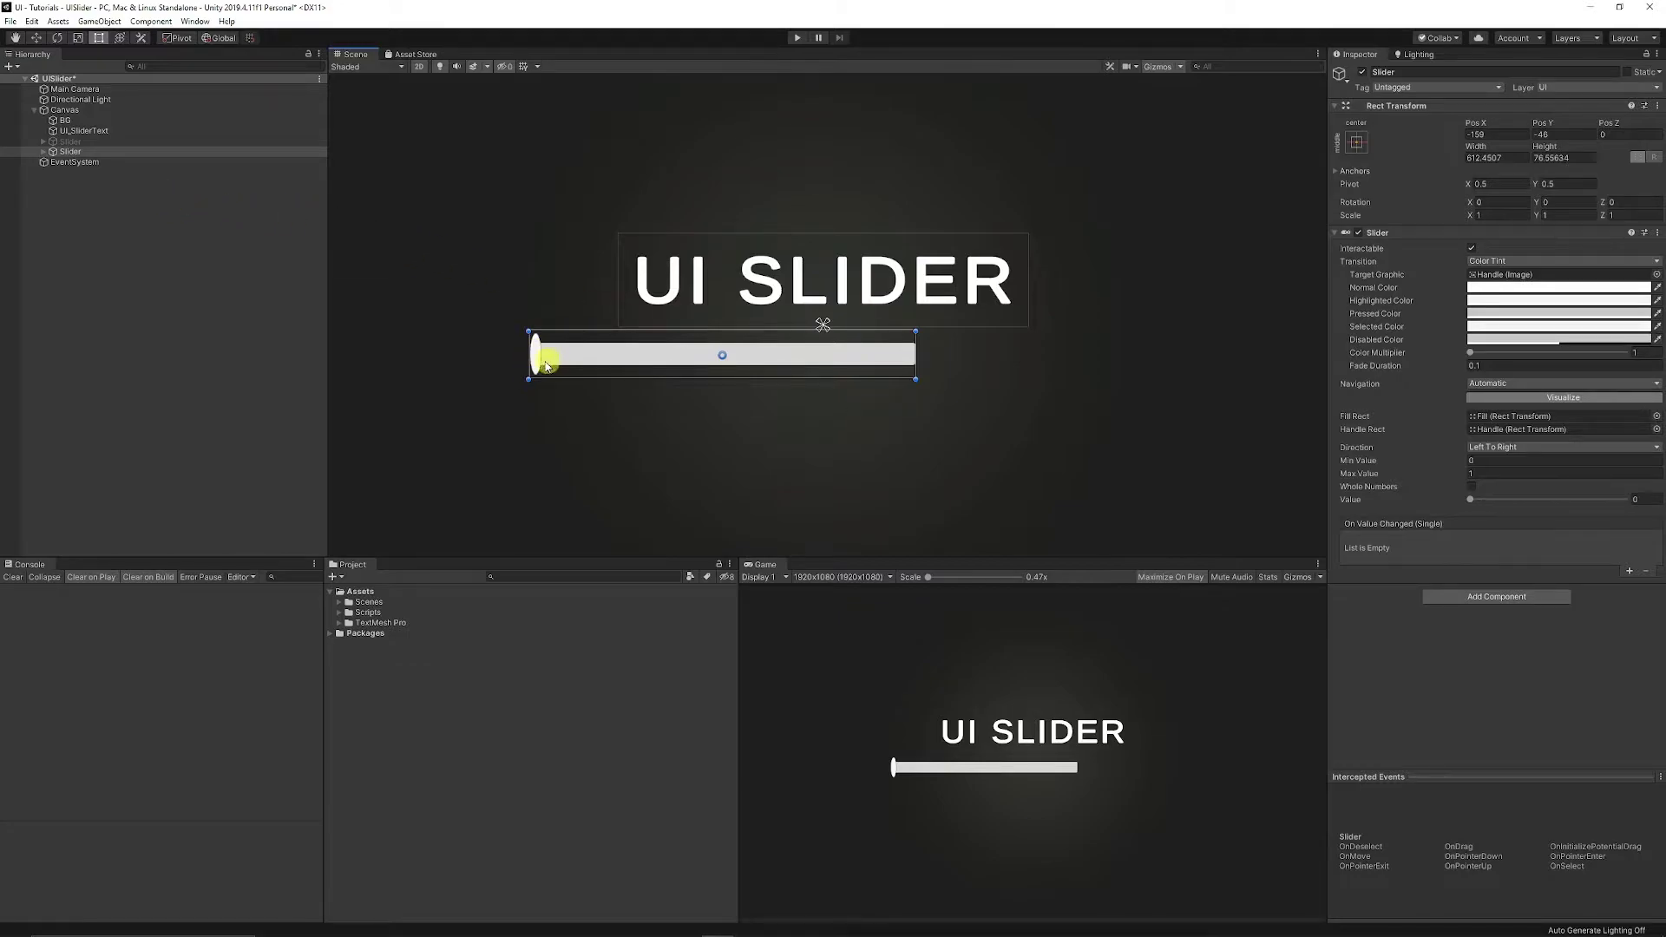
click(43, 152)
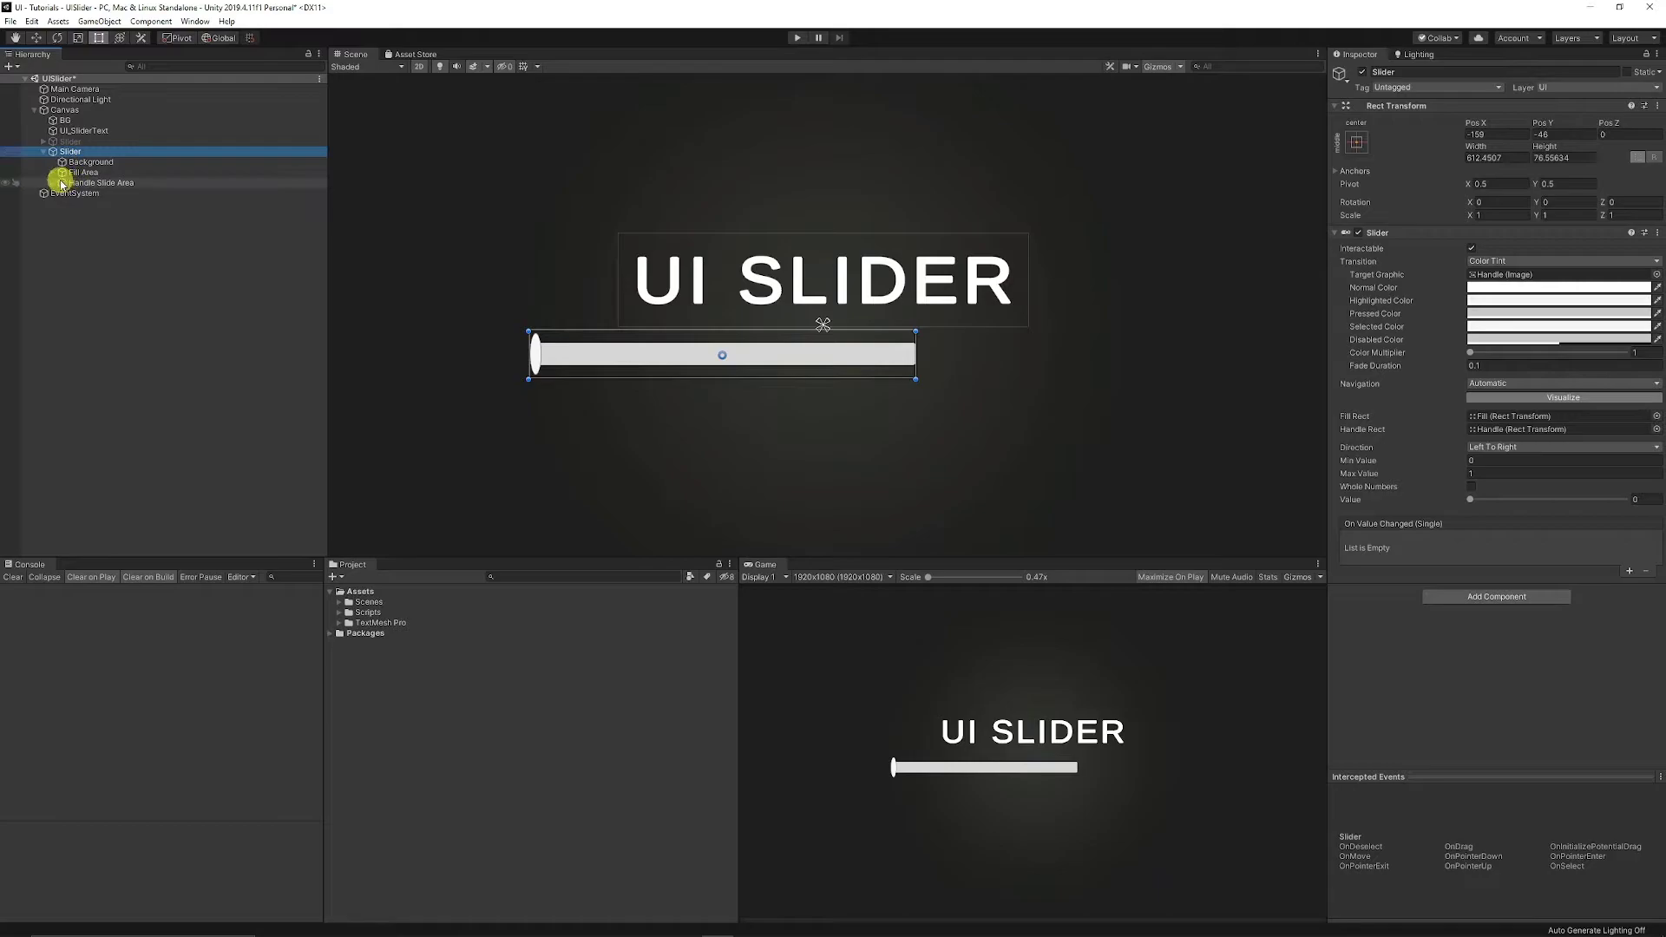
click(86, 193)
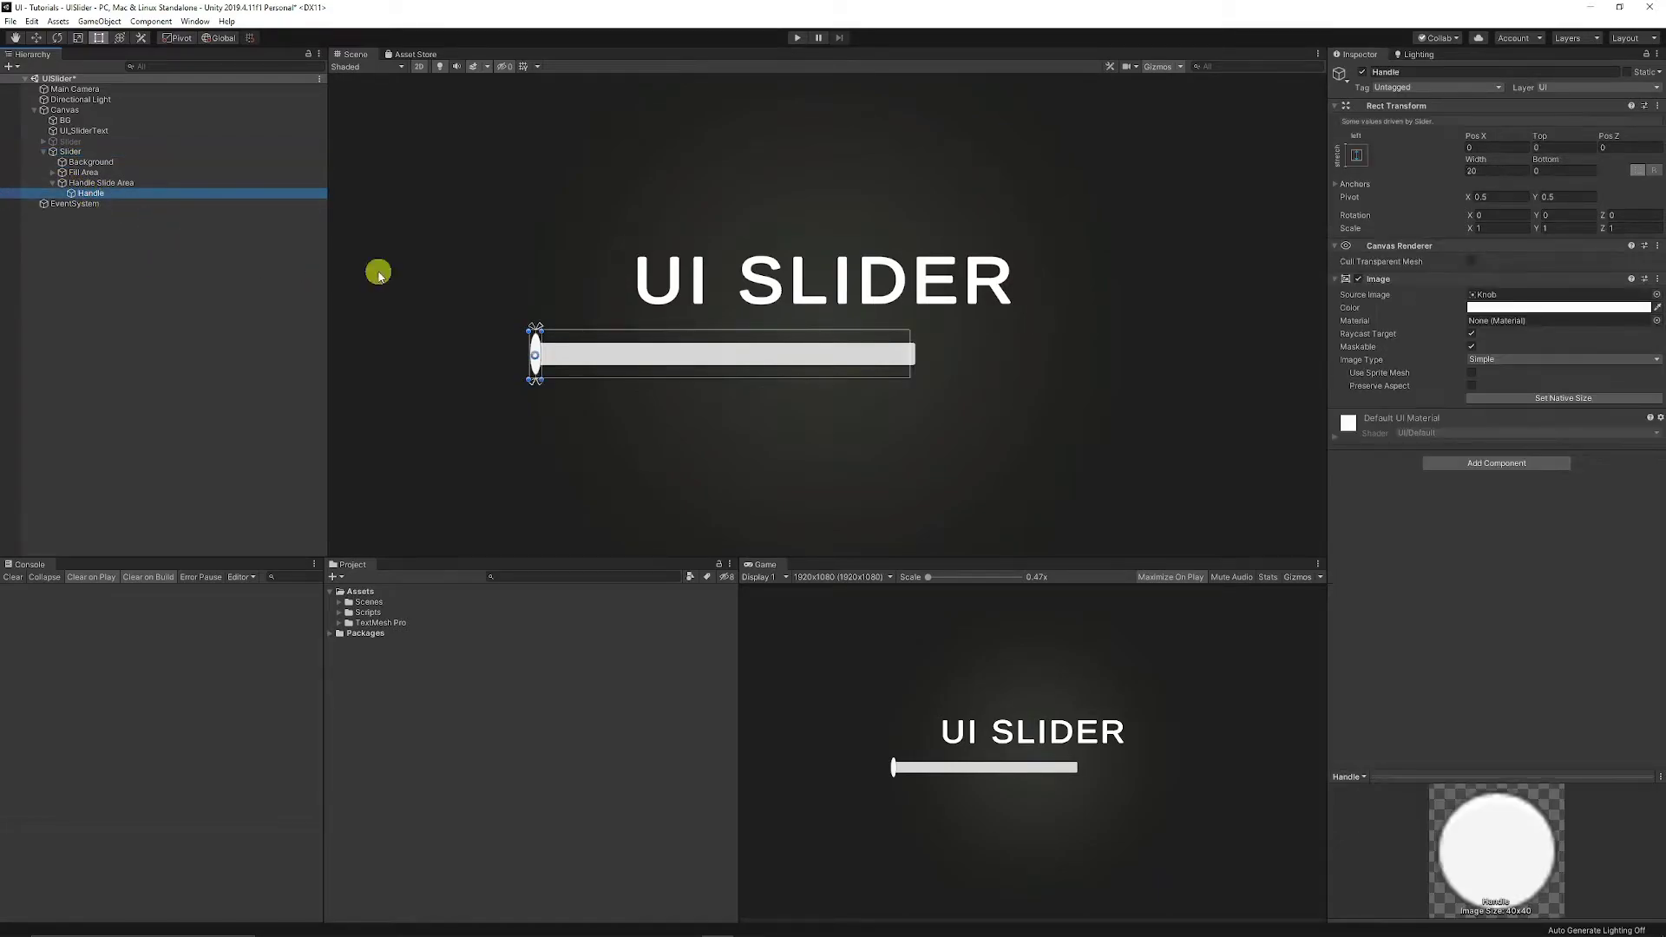
click(1361, 73)
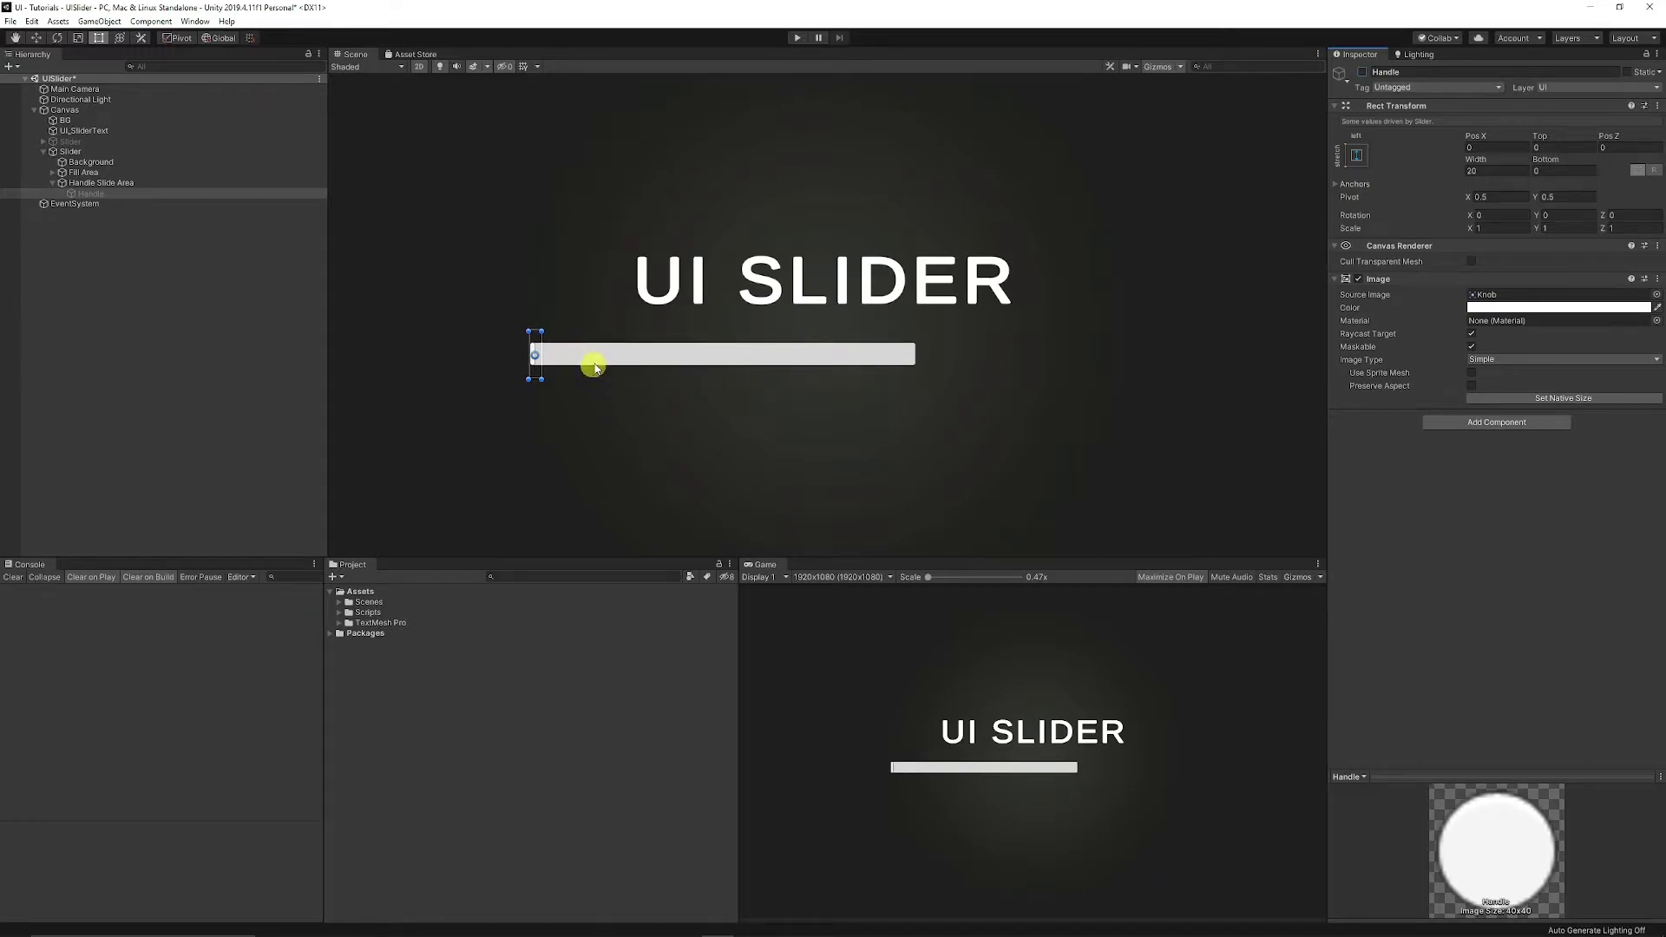
- Test-drag the knobless slider's fill in Play mode, then select the Handle Slide Area
click(795, 38)
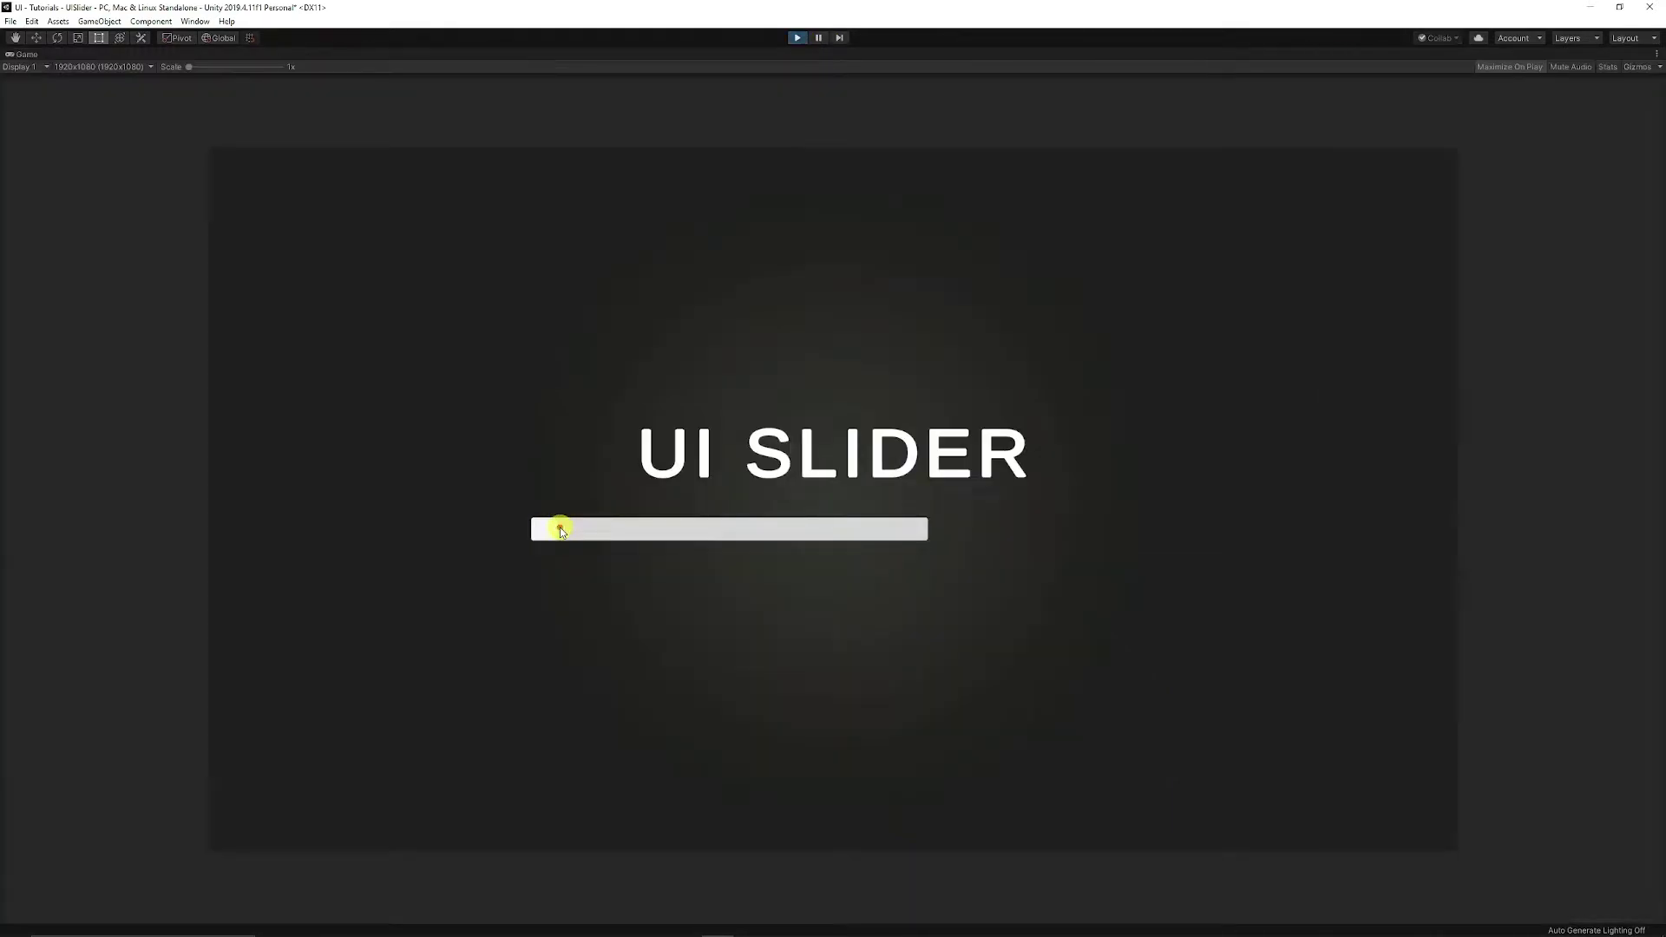
drag(550, 528, 710, 538)
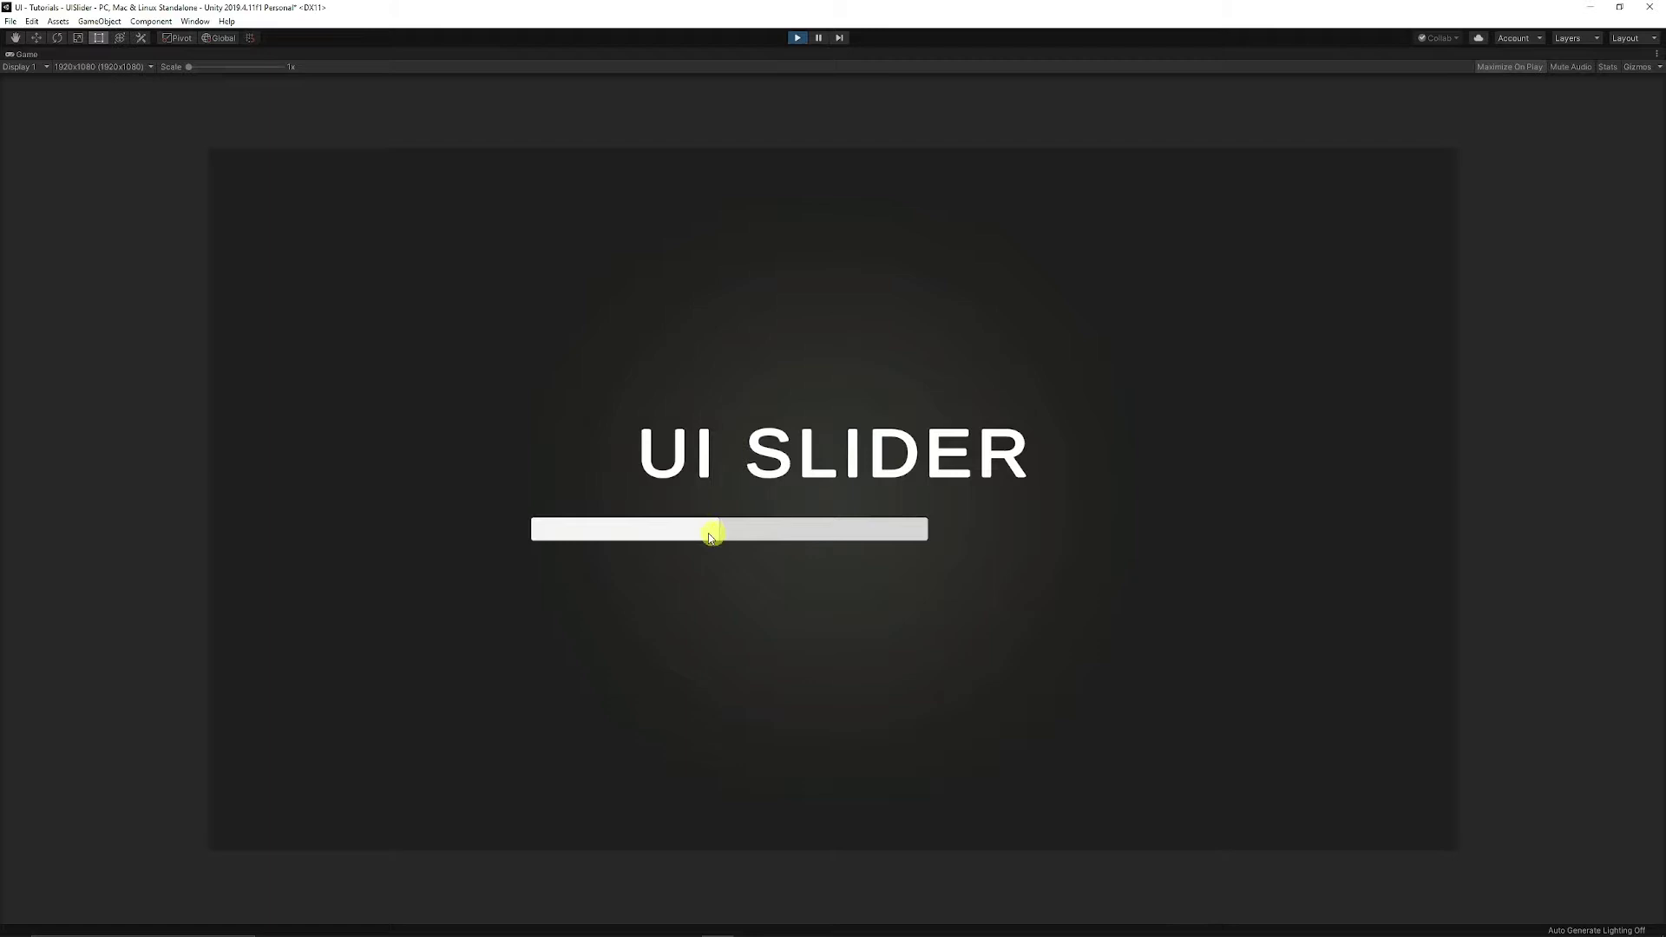
click(795, 38)
click(122, 182)
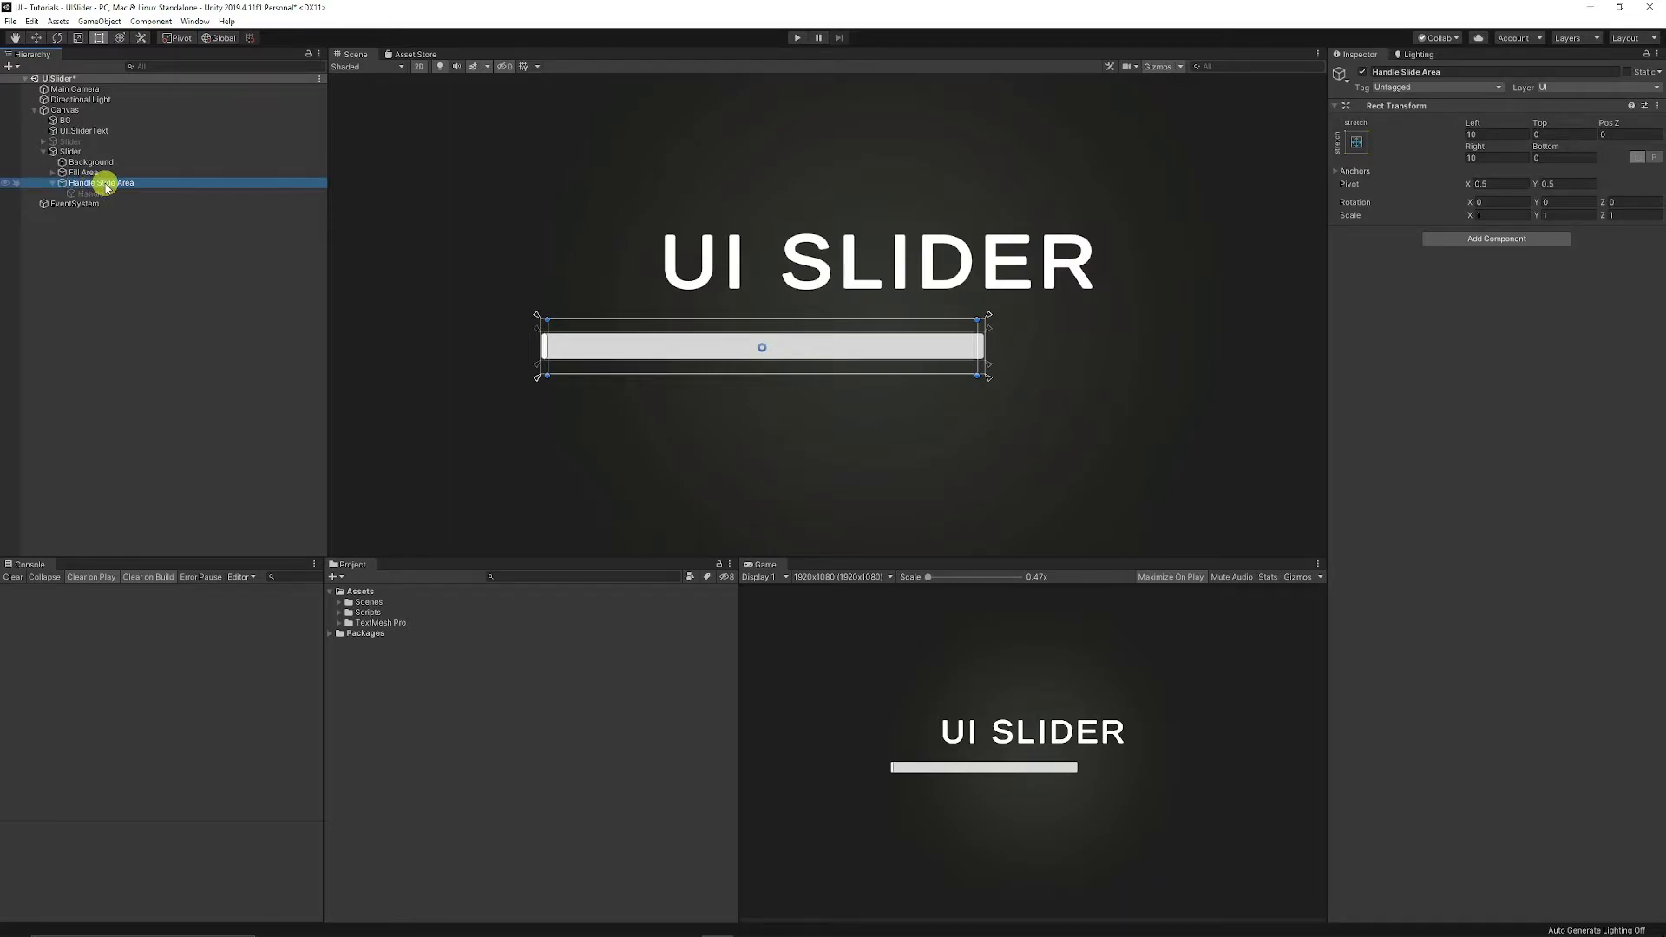
- Stretch the Handle Slide Area and Fill Area edges out to both ends of the bar
drag(977, 352, 984, 351)
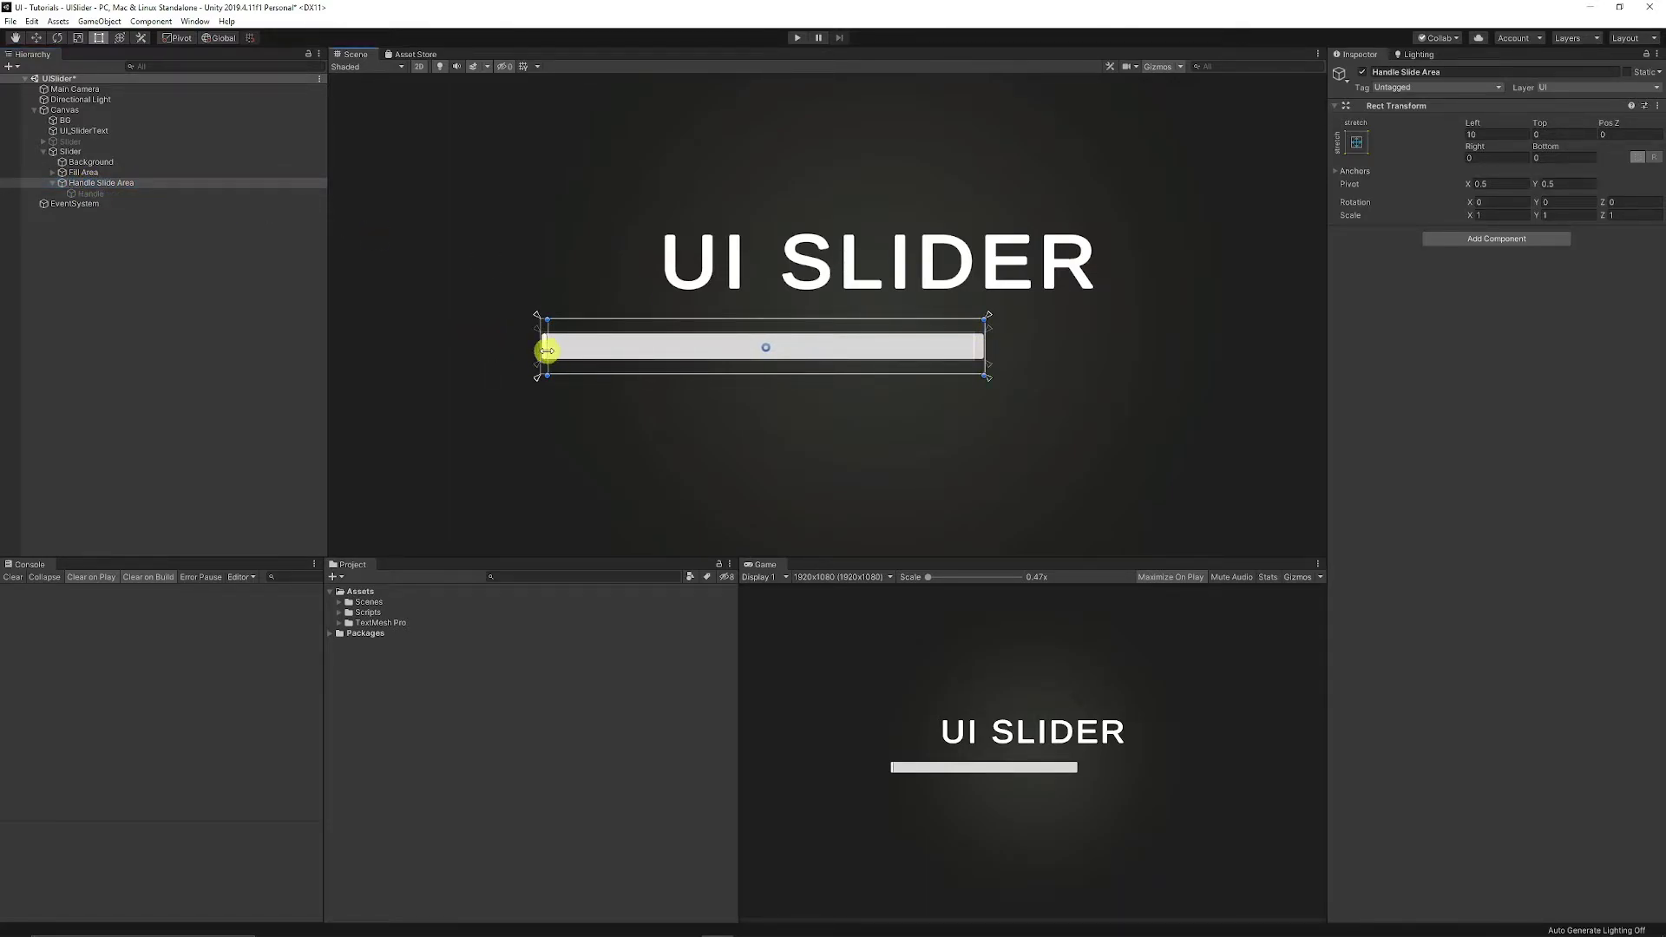
drag(547, 350, 539, 350)
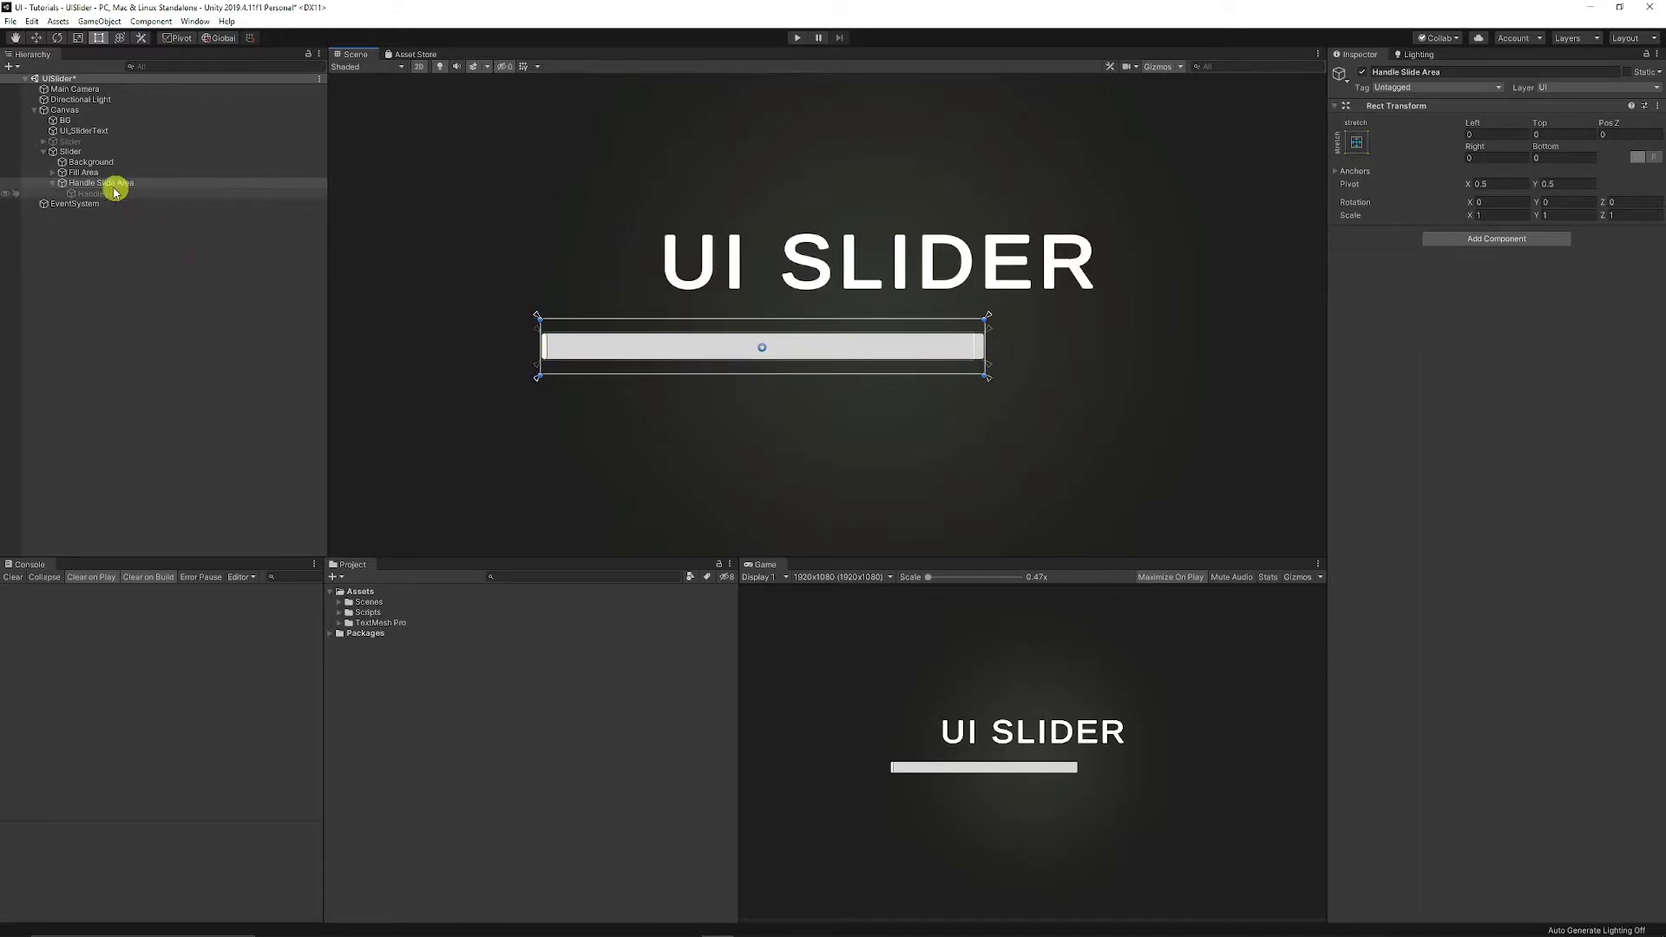
click(87, 172)
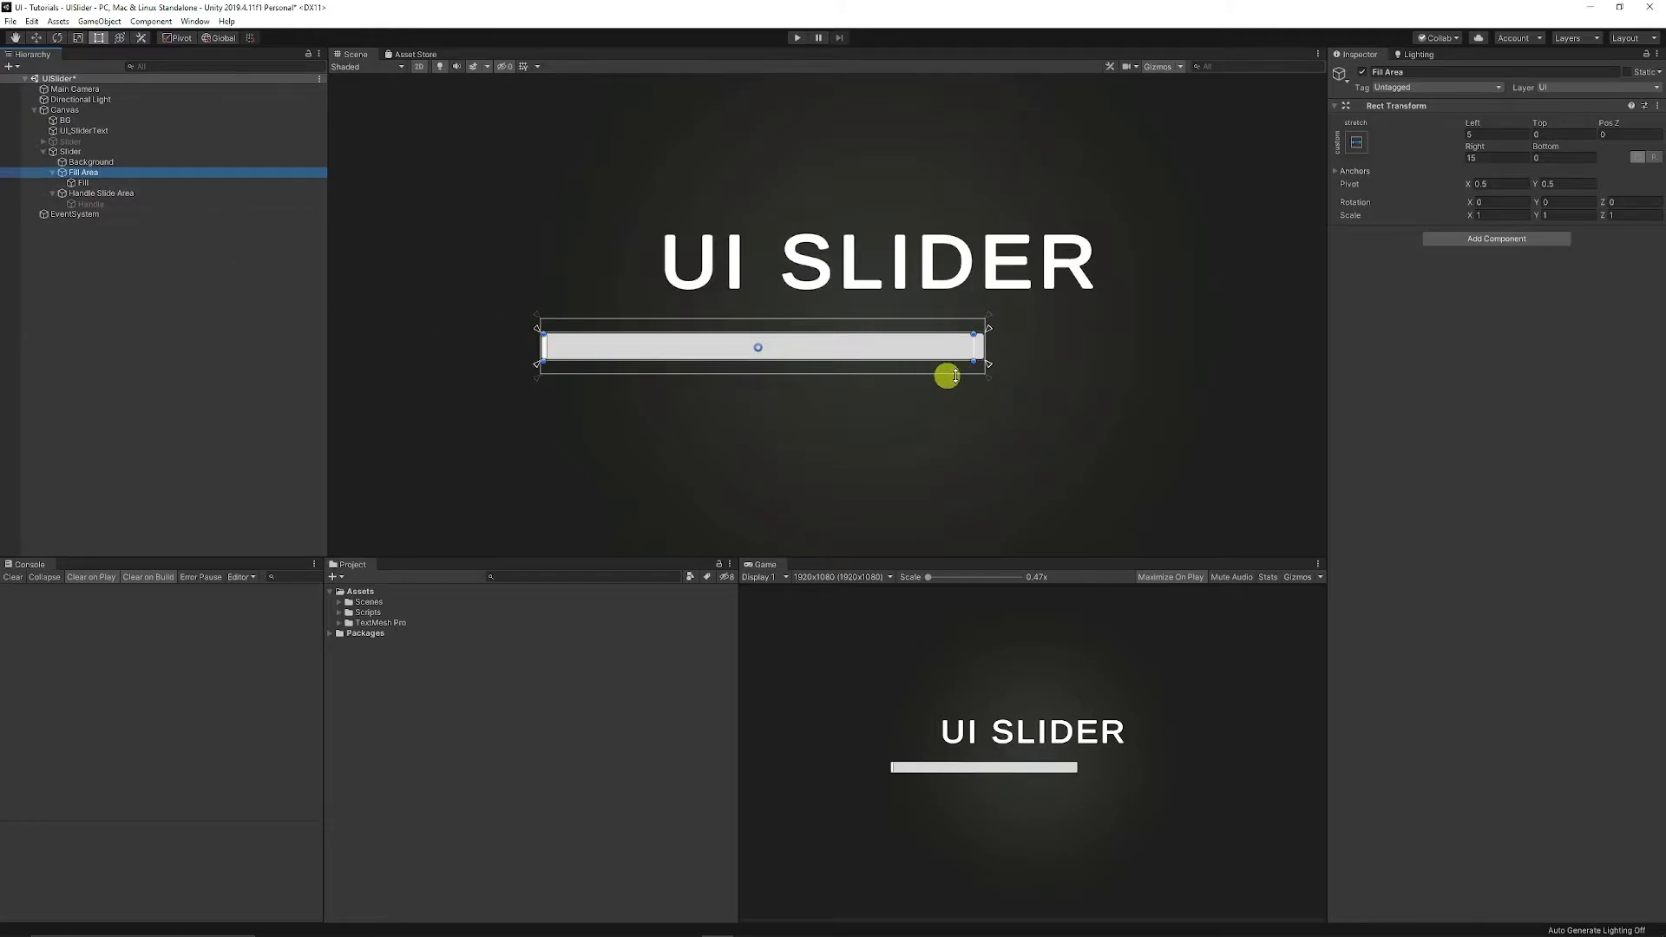
drag(975, 349, 978, 348)
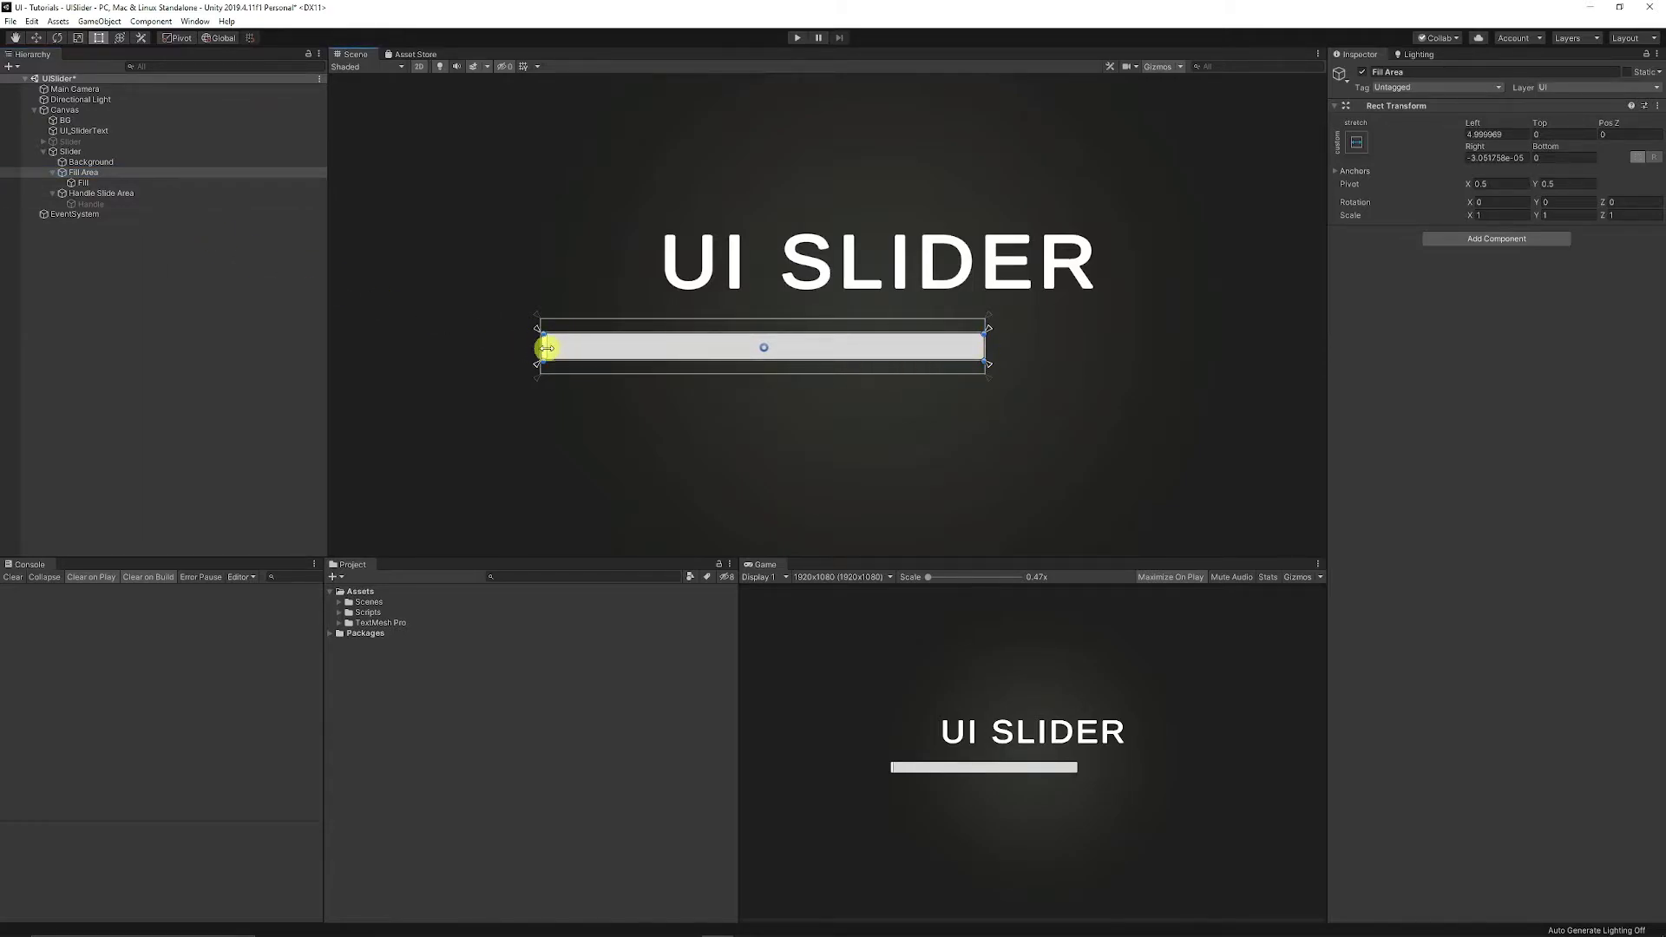
drag(547, 348, 542, 347)
scroll(510, 360, up, 5)
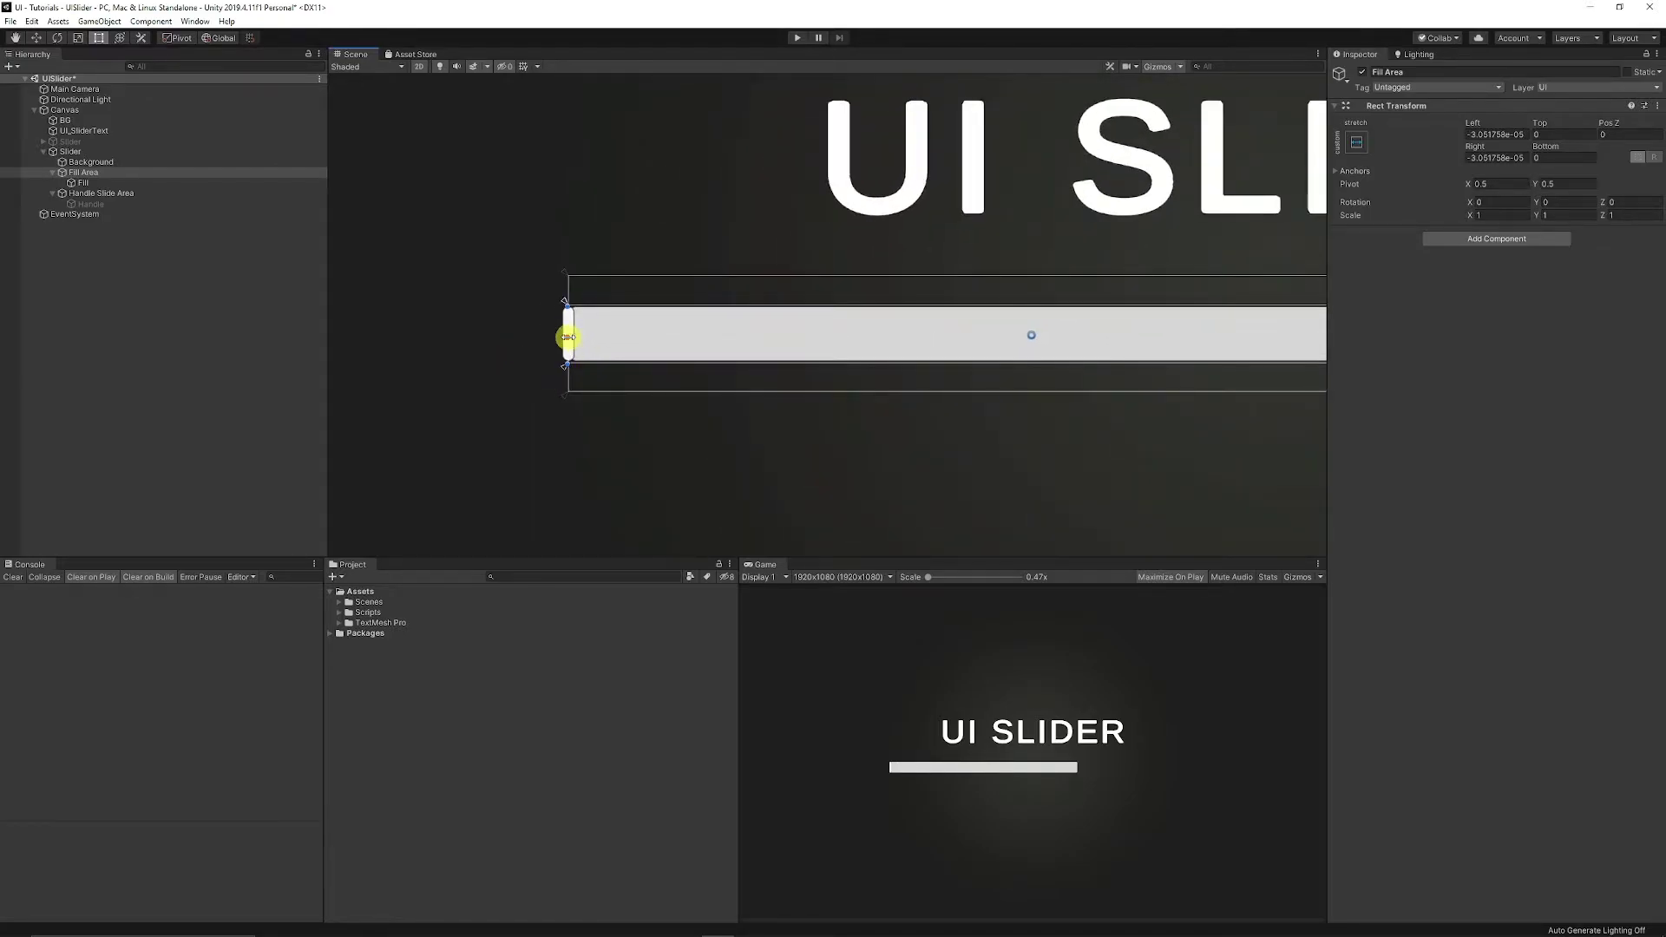
drag(567, 337, 568, 339)
- Align the Fill's left edge with the bar start and verify it in Play mode
click(85, 183)
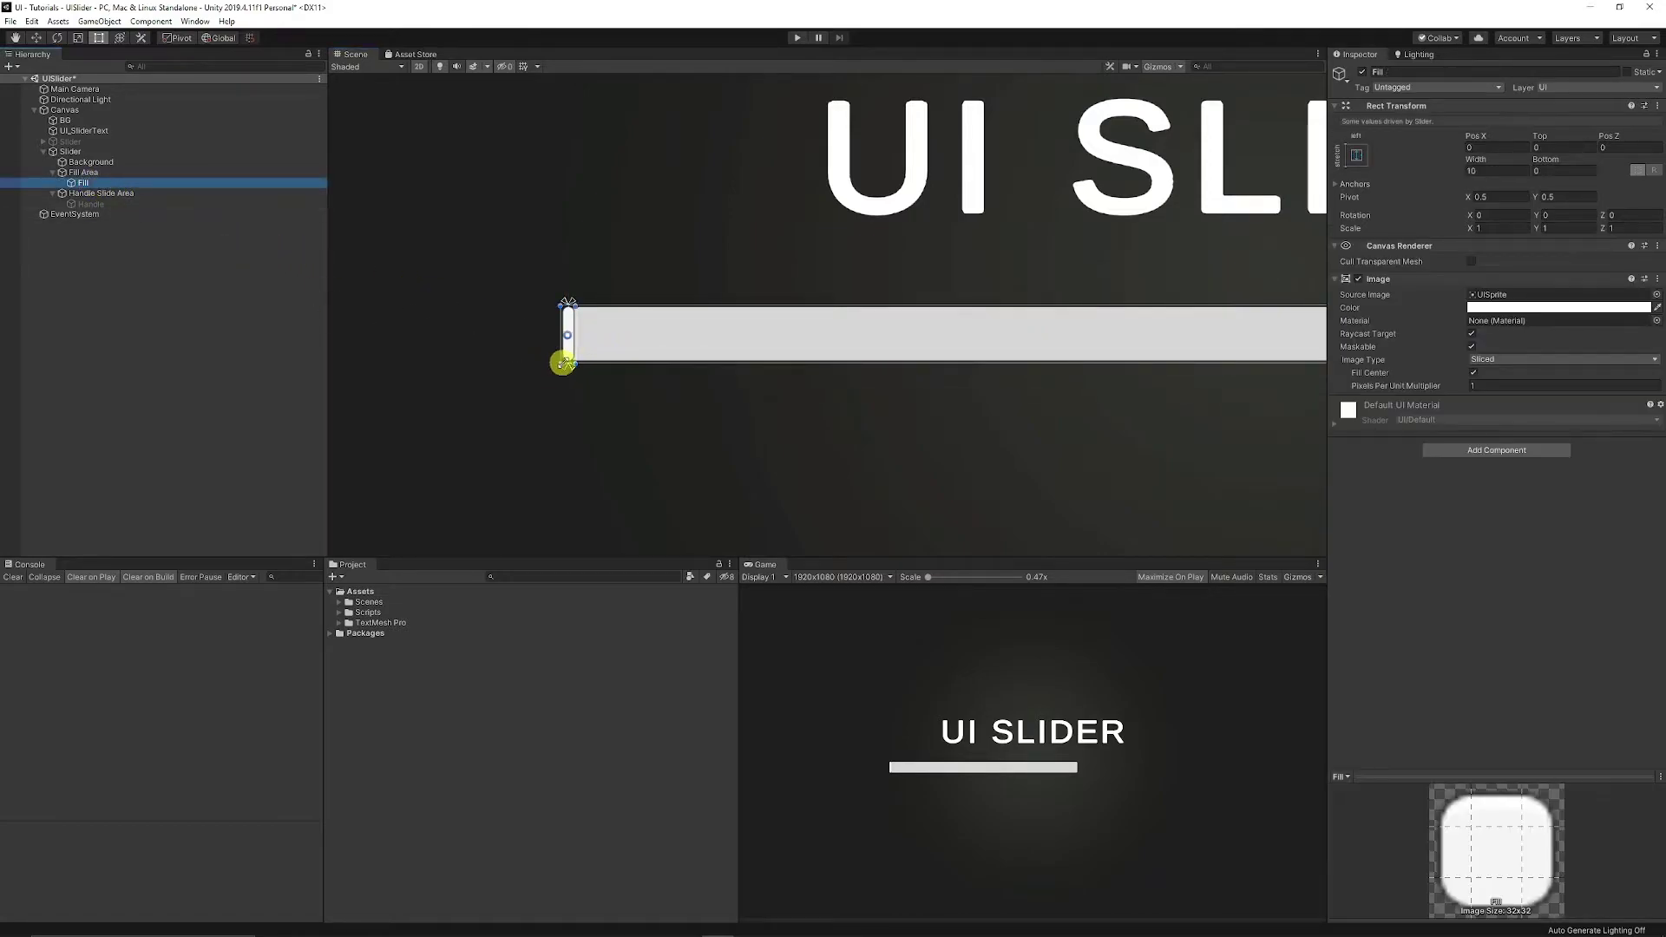
drag(564, 341, 568, 342)
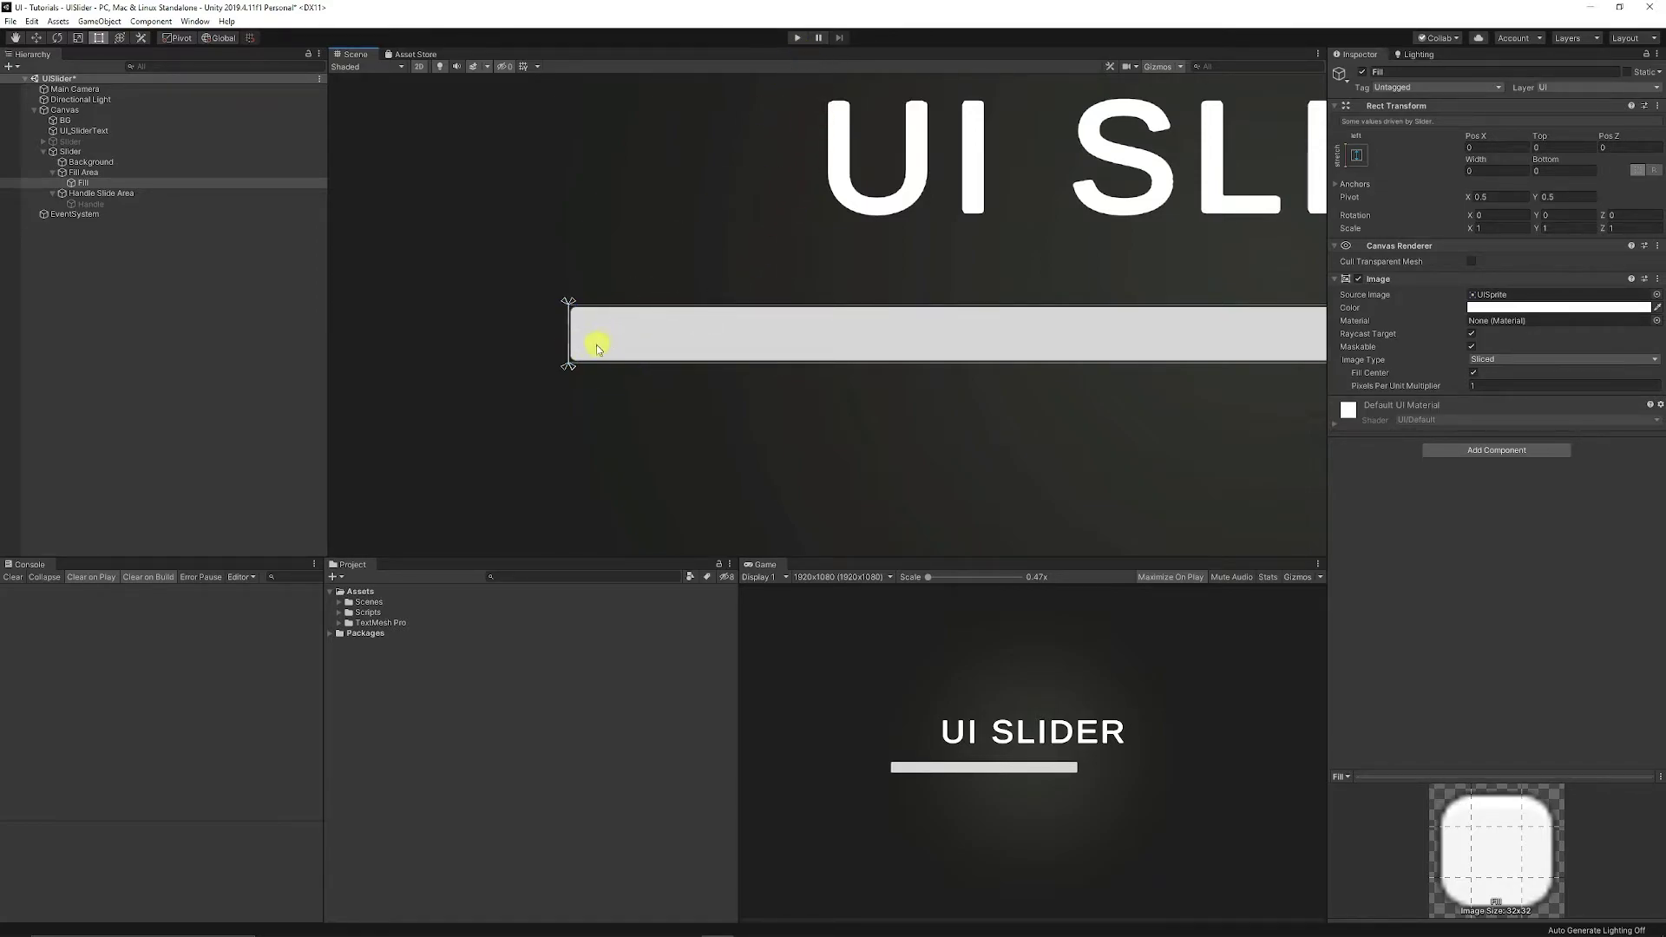
click(796, 37)
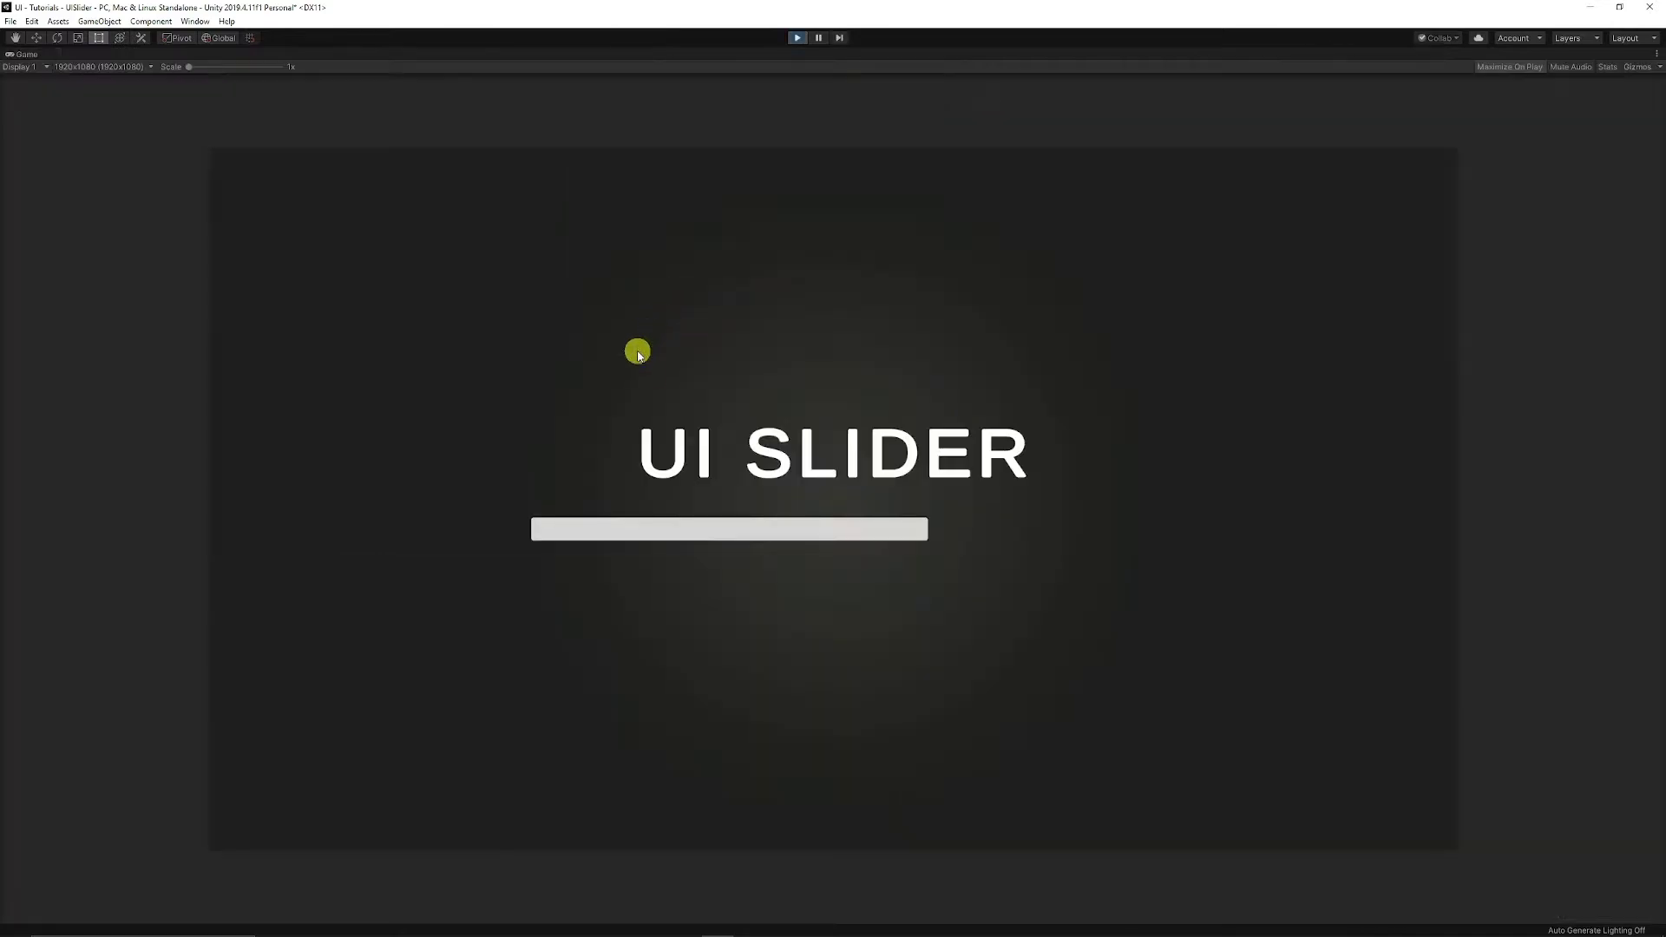
drag(579, 527, 601, 571)
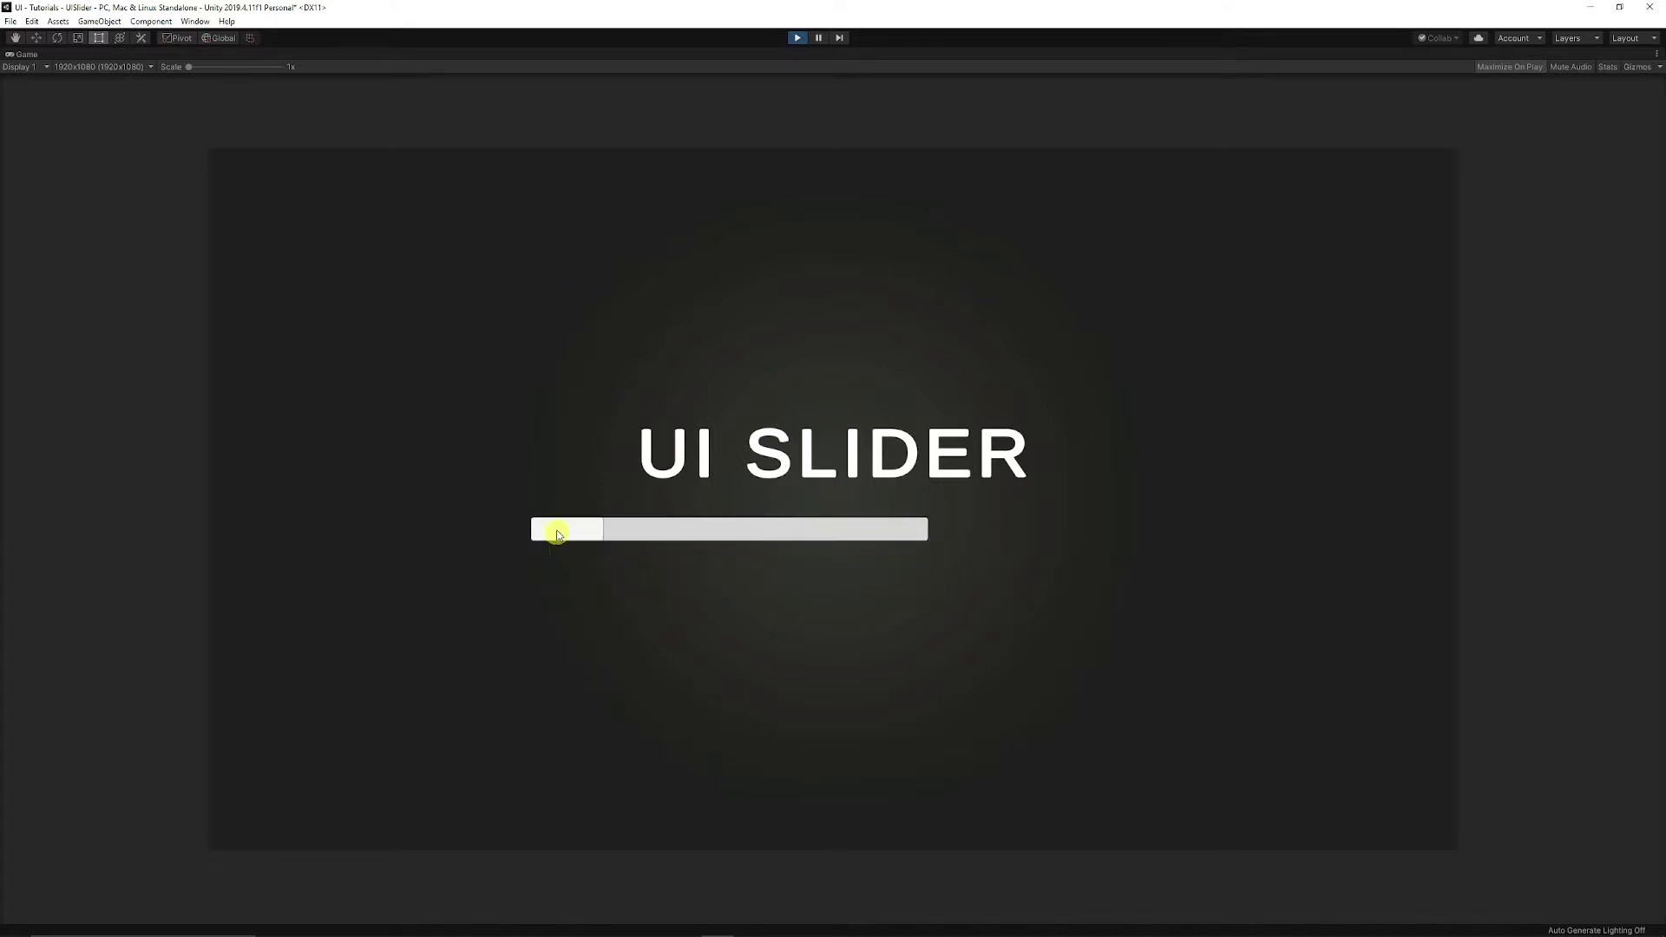
click(792, 40)
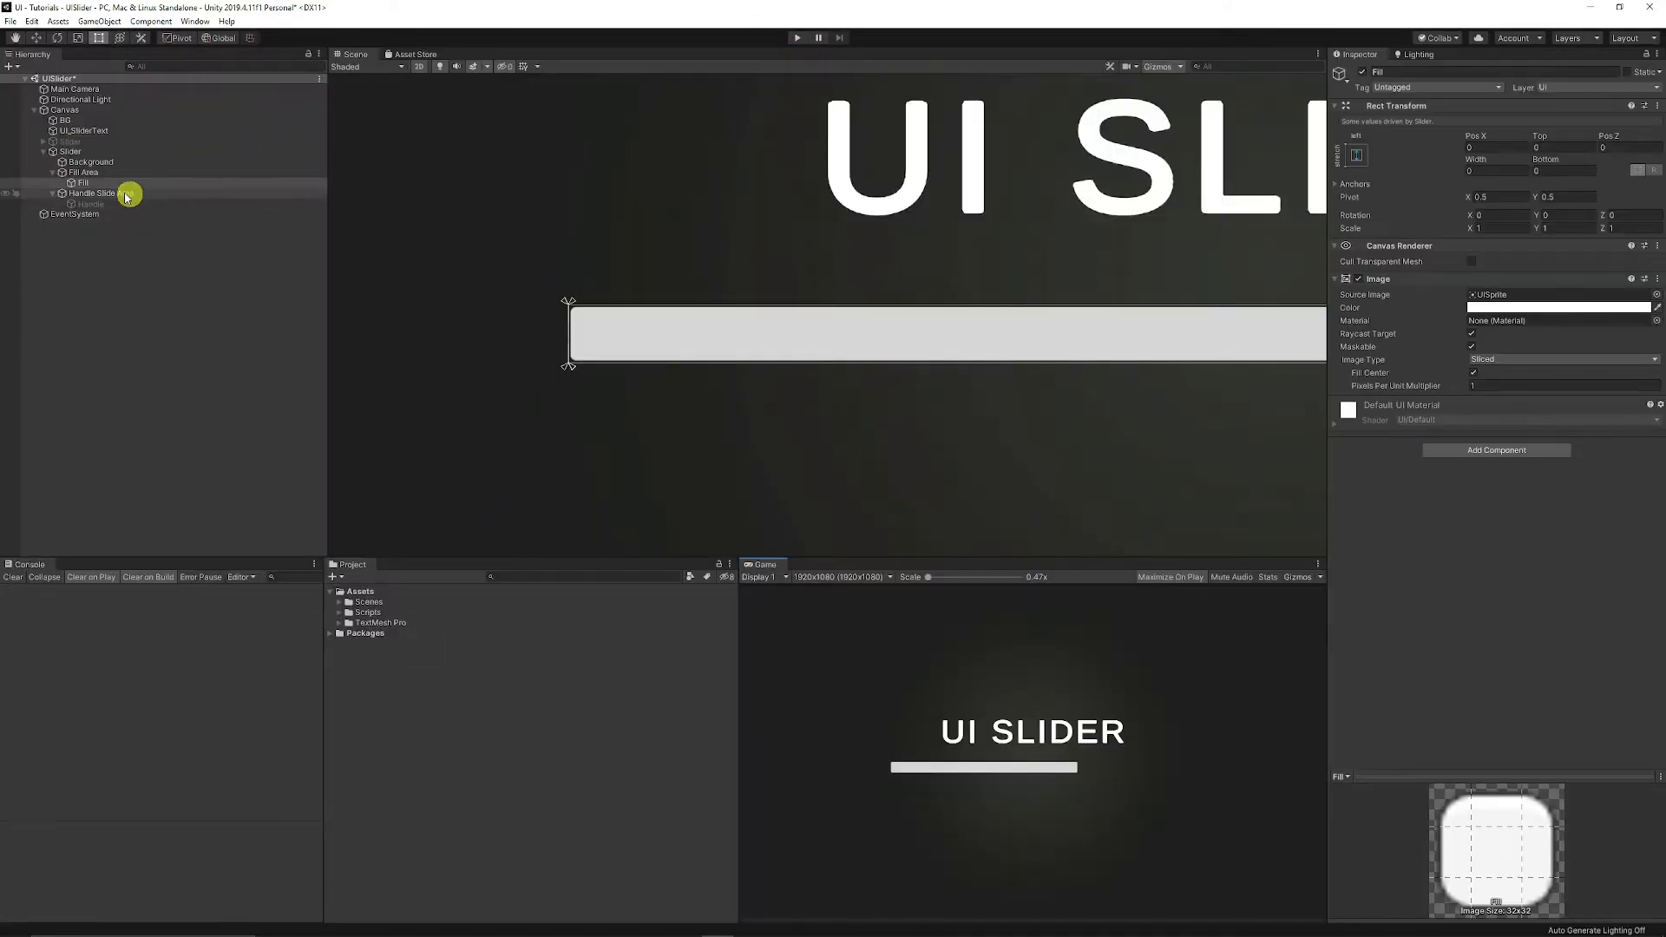
- Collapse the Fill Area and Handle Slide Area and bring the whole slider into view
click(53, 173)
click(53, 182)
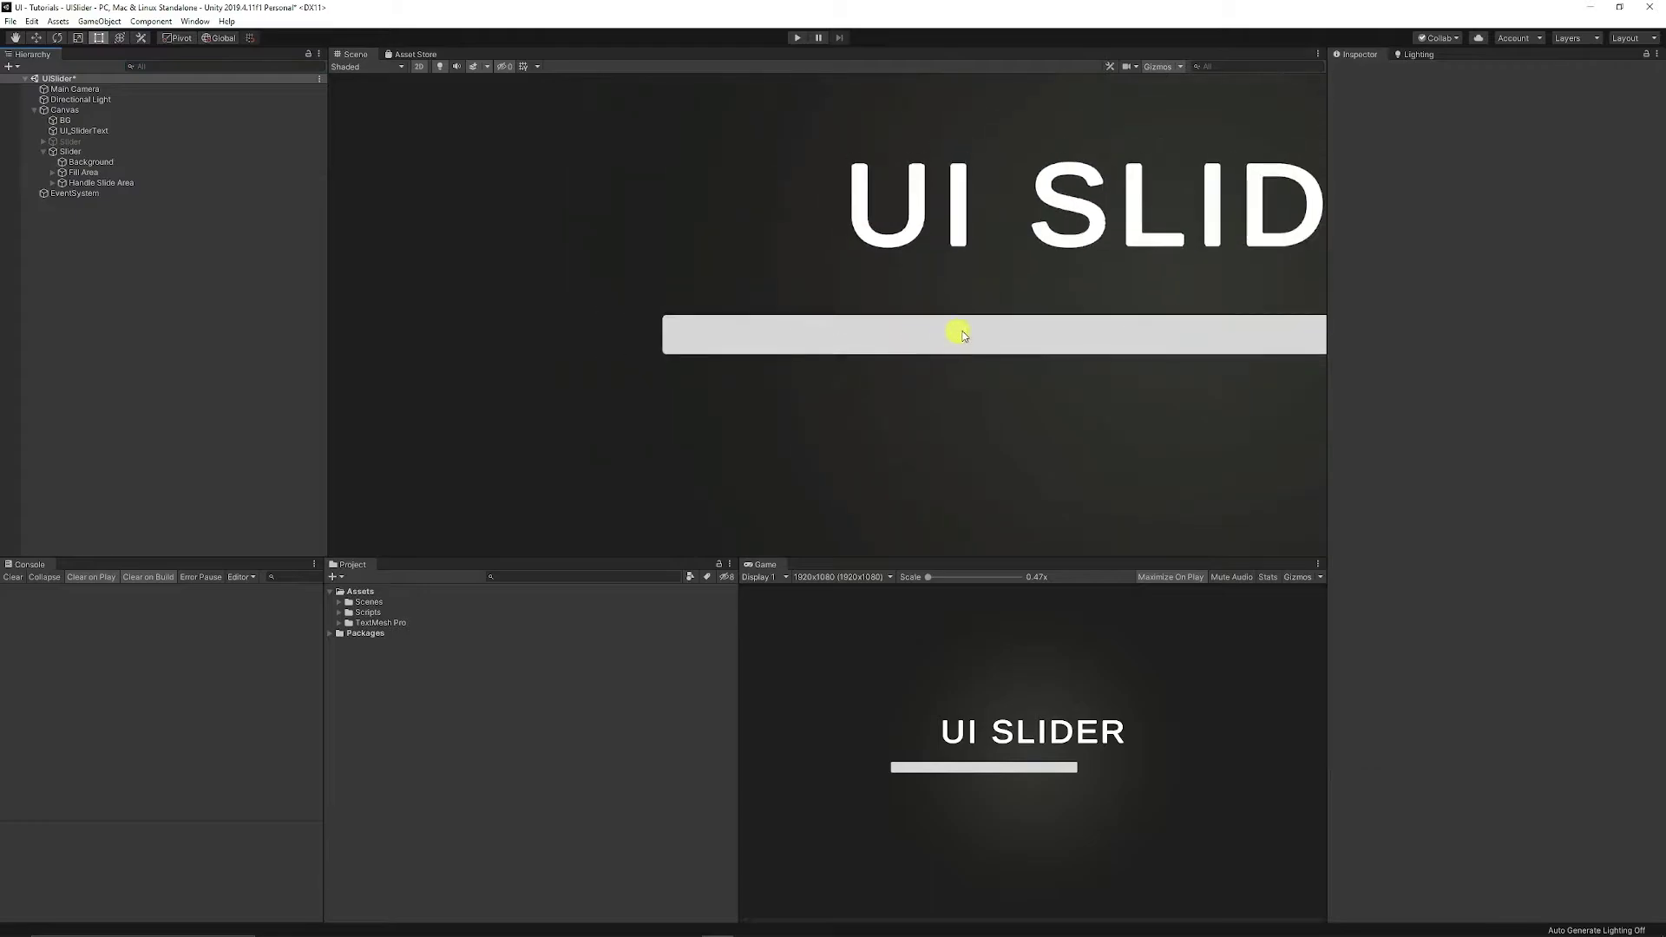
scroll(960, 330, down, 2)
middle_drag(1146, 335, 766, 342)
scroll(955, 382, down, 1)
scroll(956, 382, down, 1)
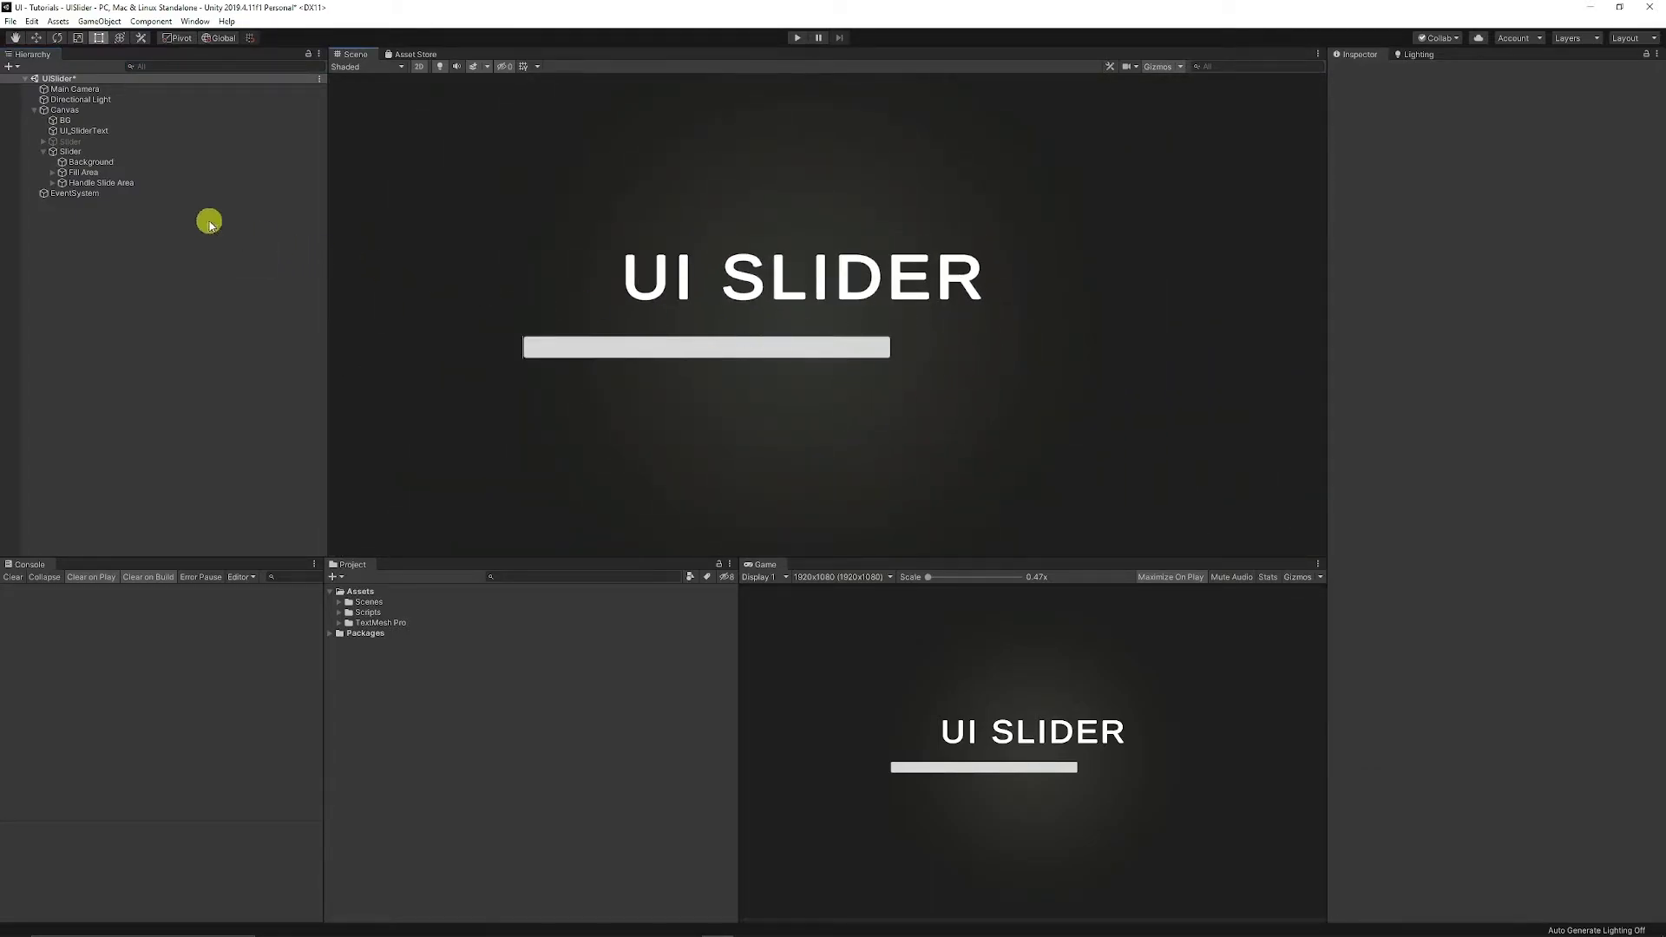
- Add a TextMeshPro text object to the Canvas at the slider's right end
click(66, 111)
right_click(70, 112)
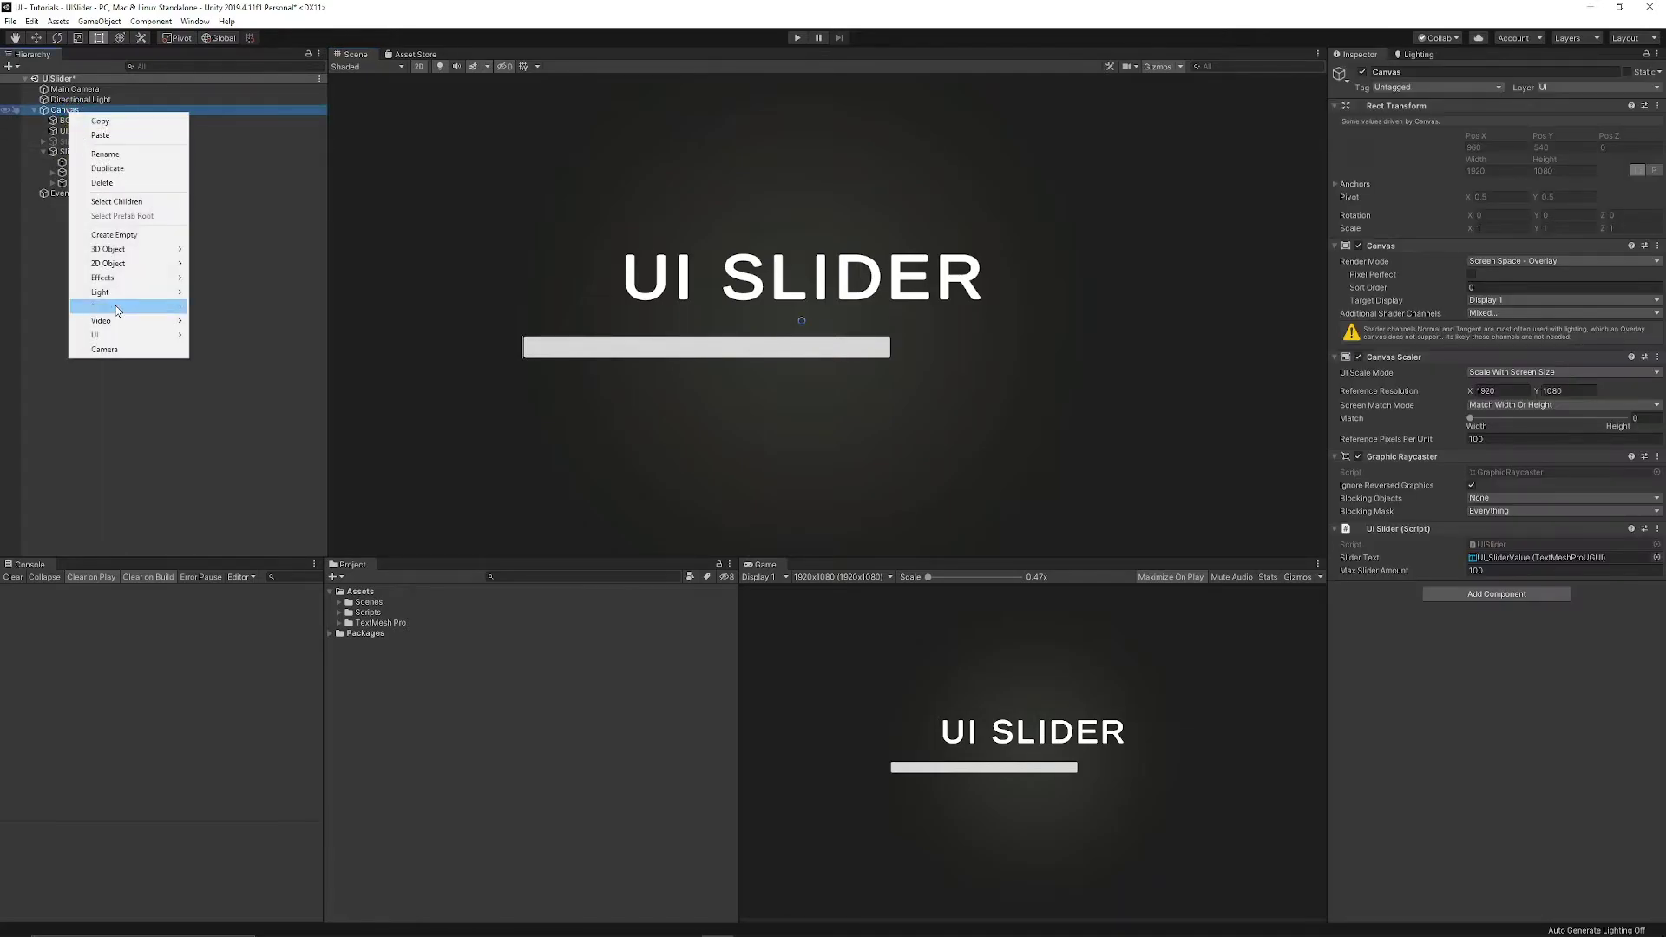
mouse_move(121, 335)
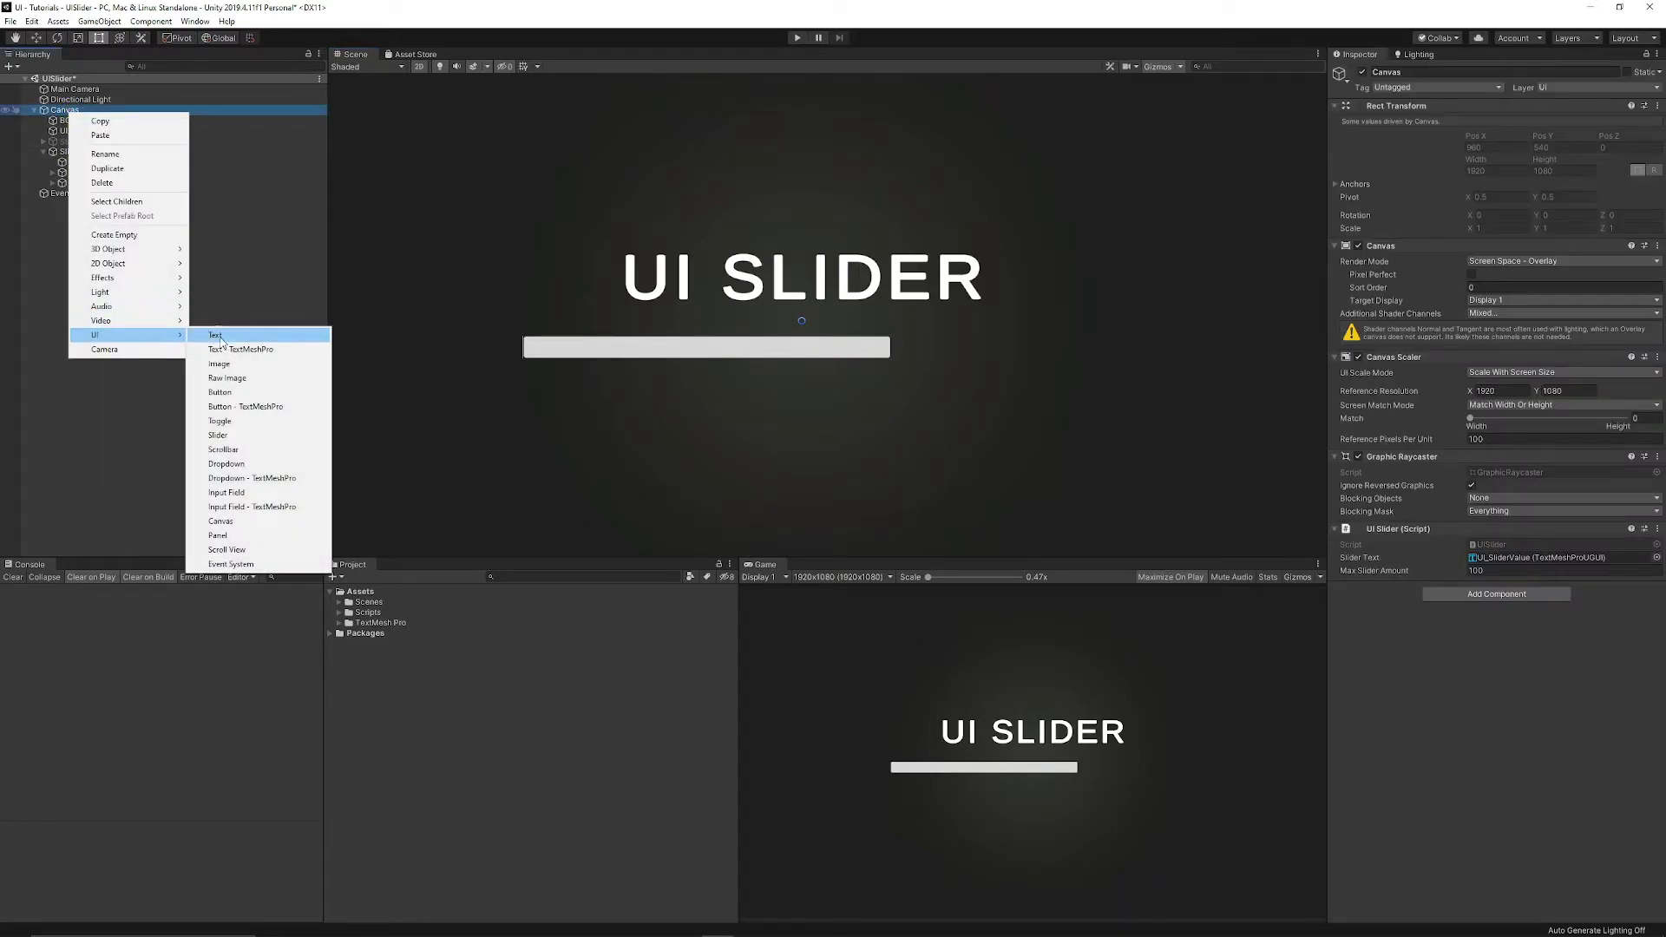
click(262, 351)
drag(873, 330, 1066, 379)
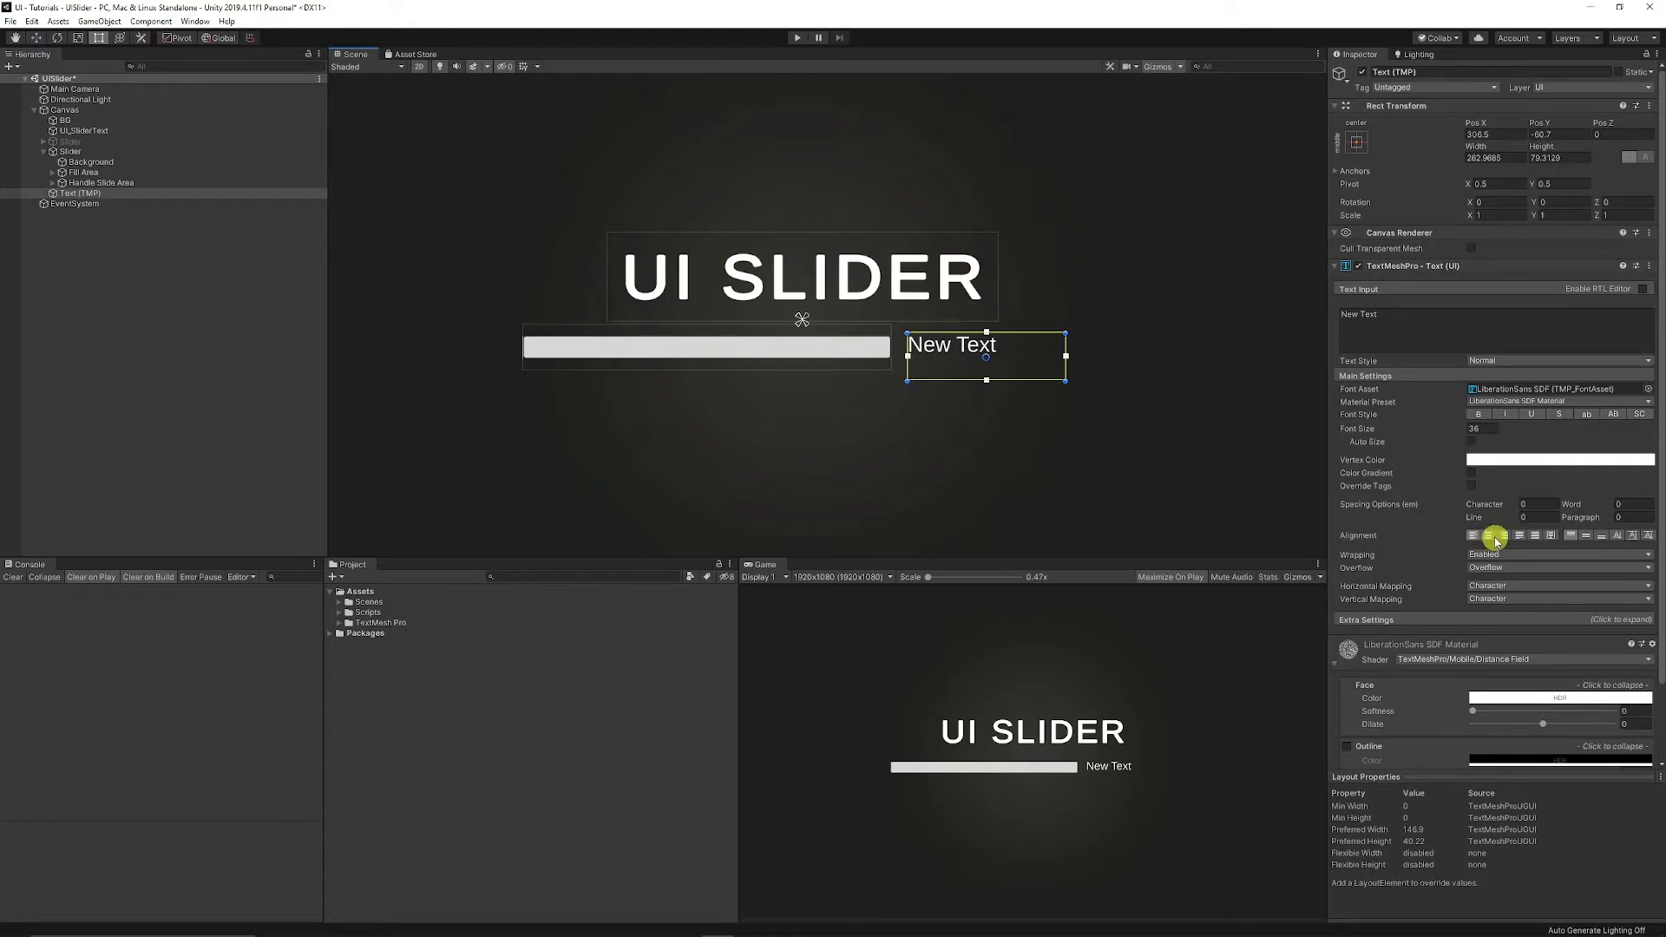
- Make the label a bold, left-aligned 0 at font size about 60, then test in Play mode
click(1489, 536)
click(1586, 536)
click(1355, 326)
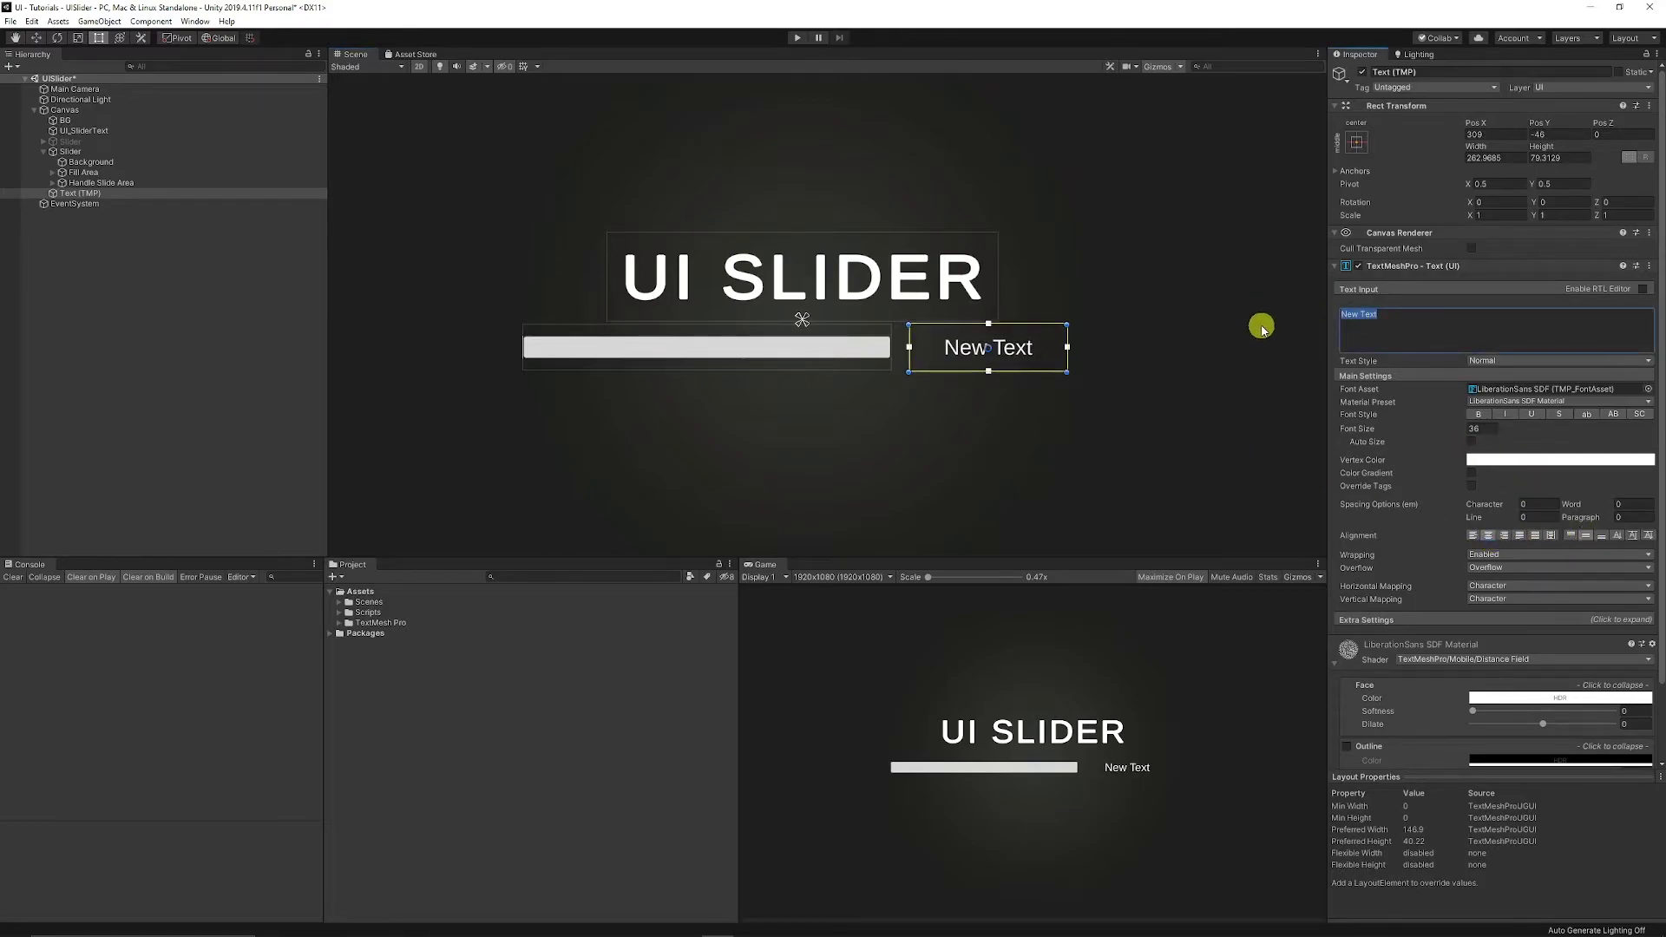
text(0)
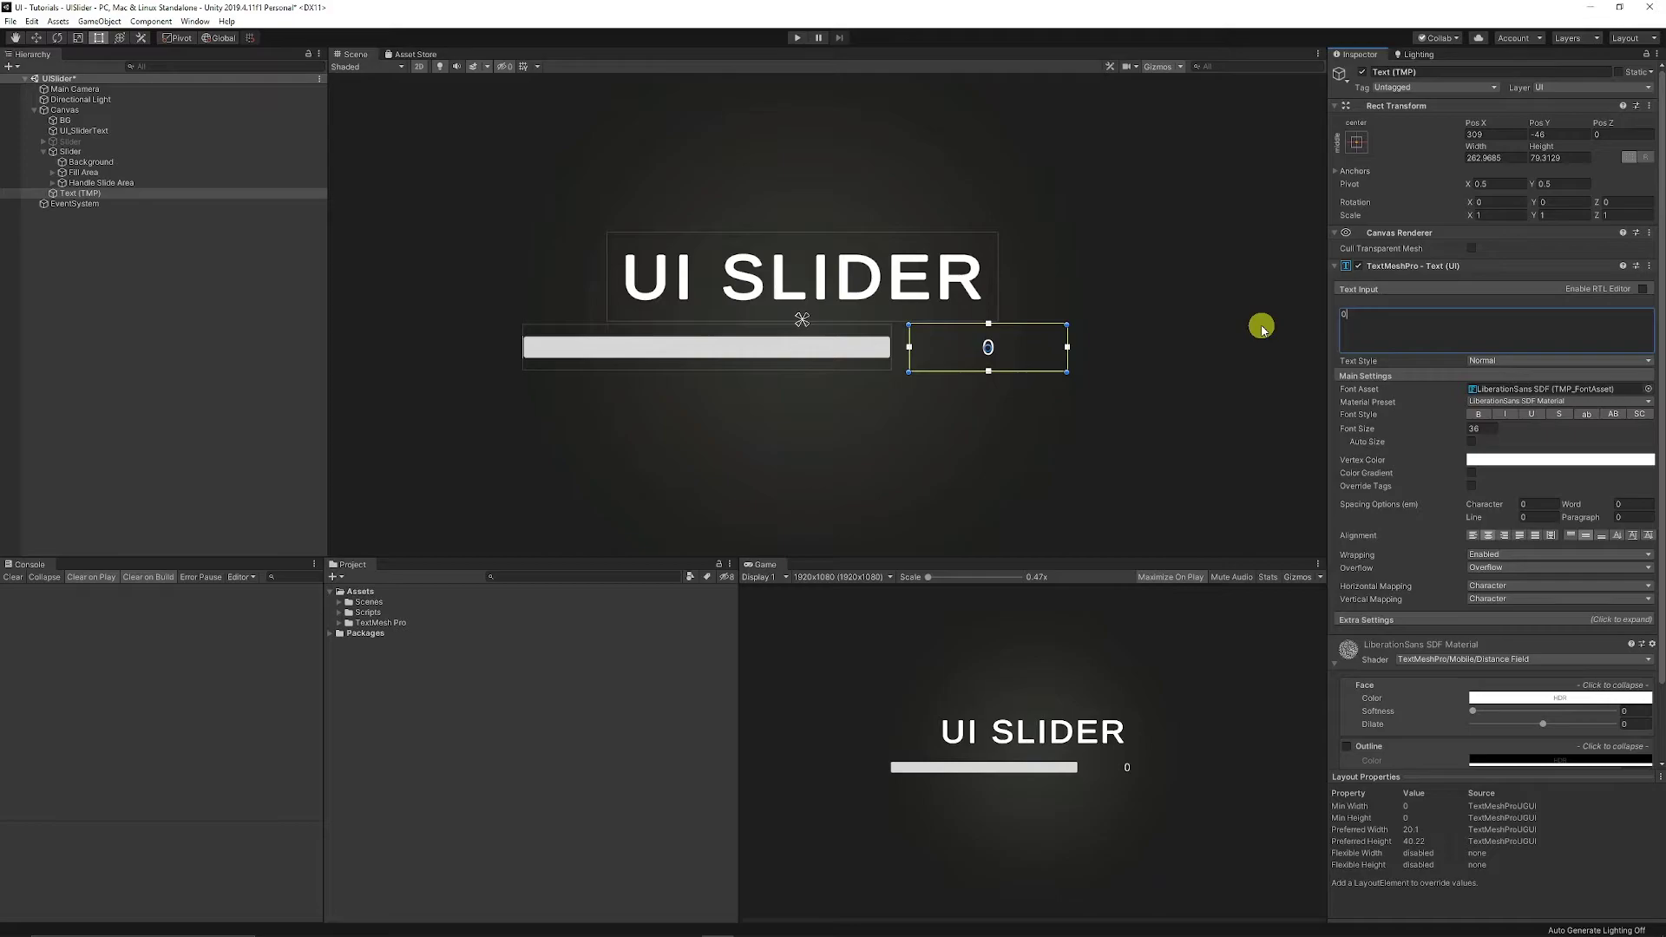
click(1475, 536)
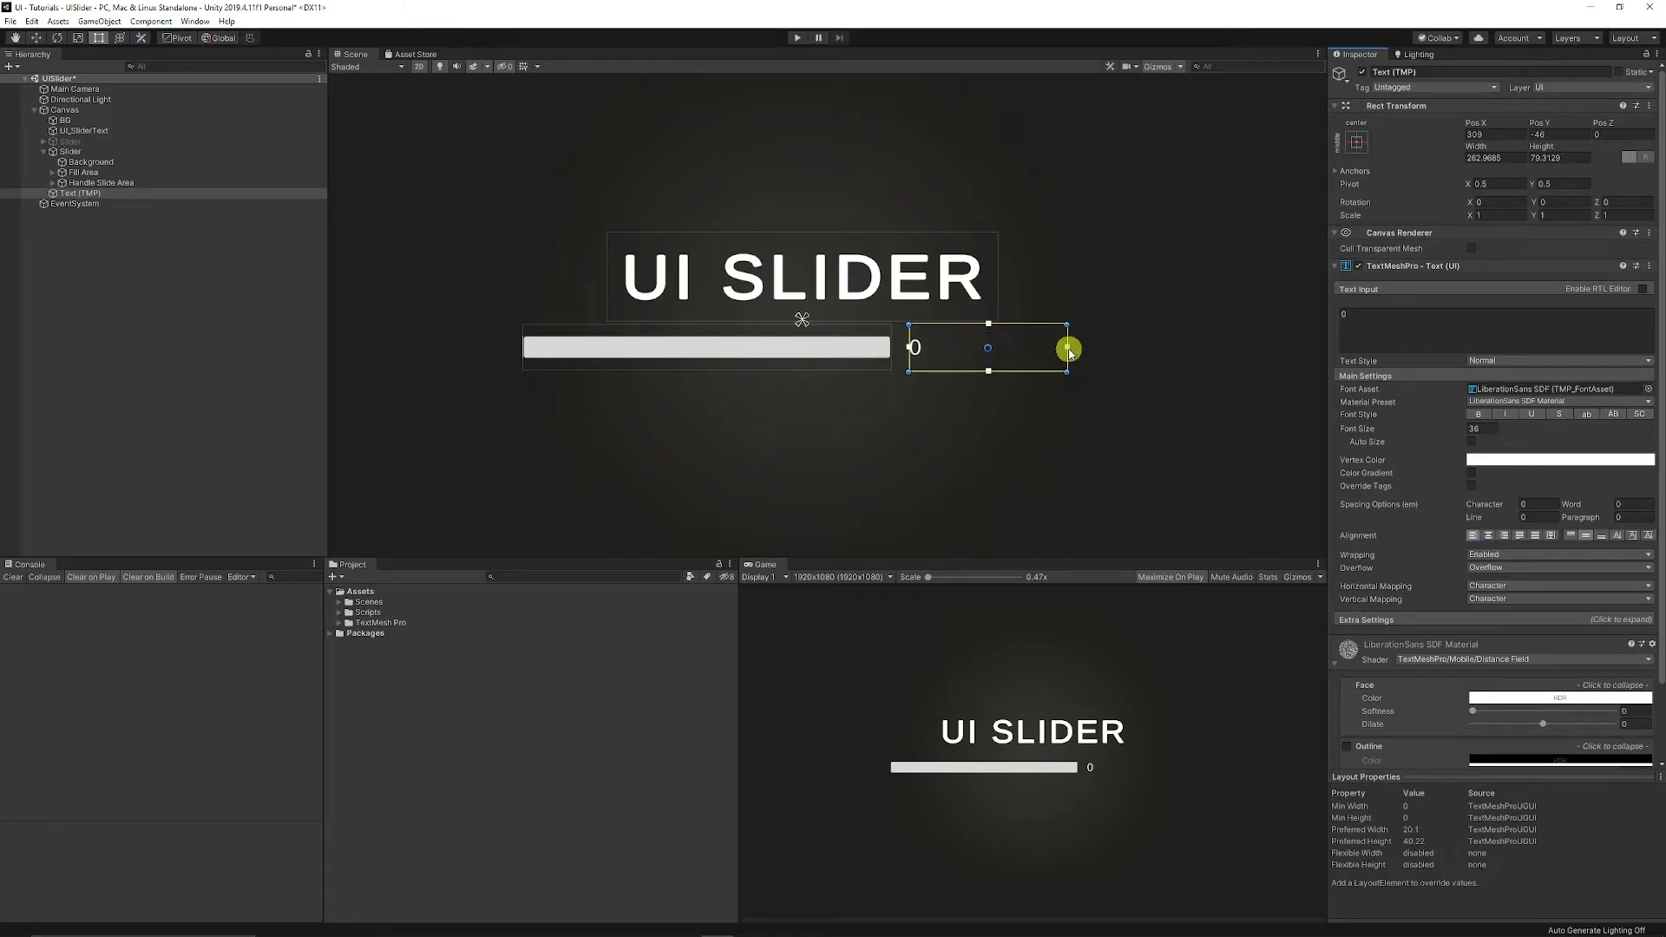
drag(1464, 434, 1290, 441)
click(1479, 414)
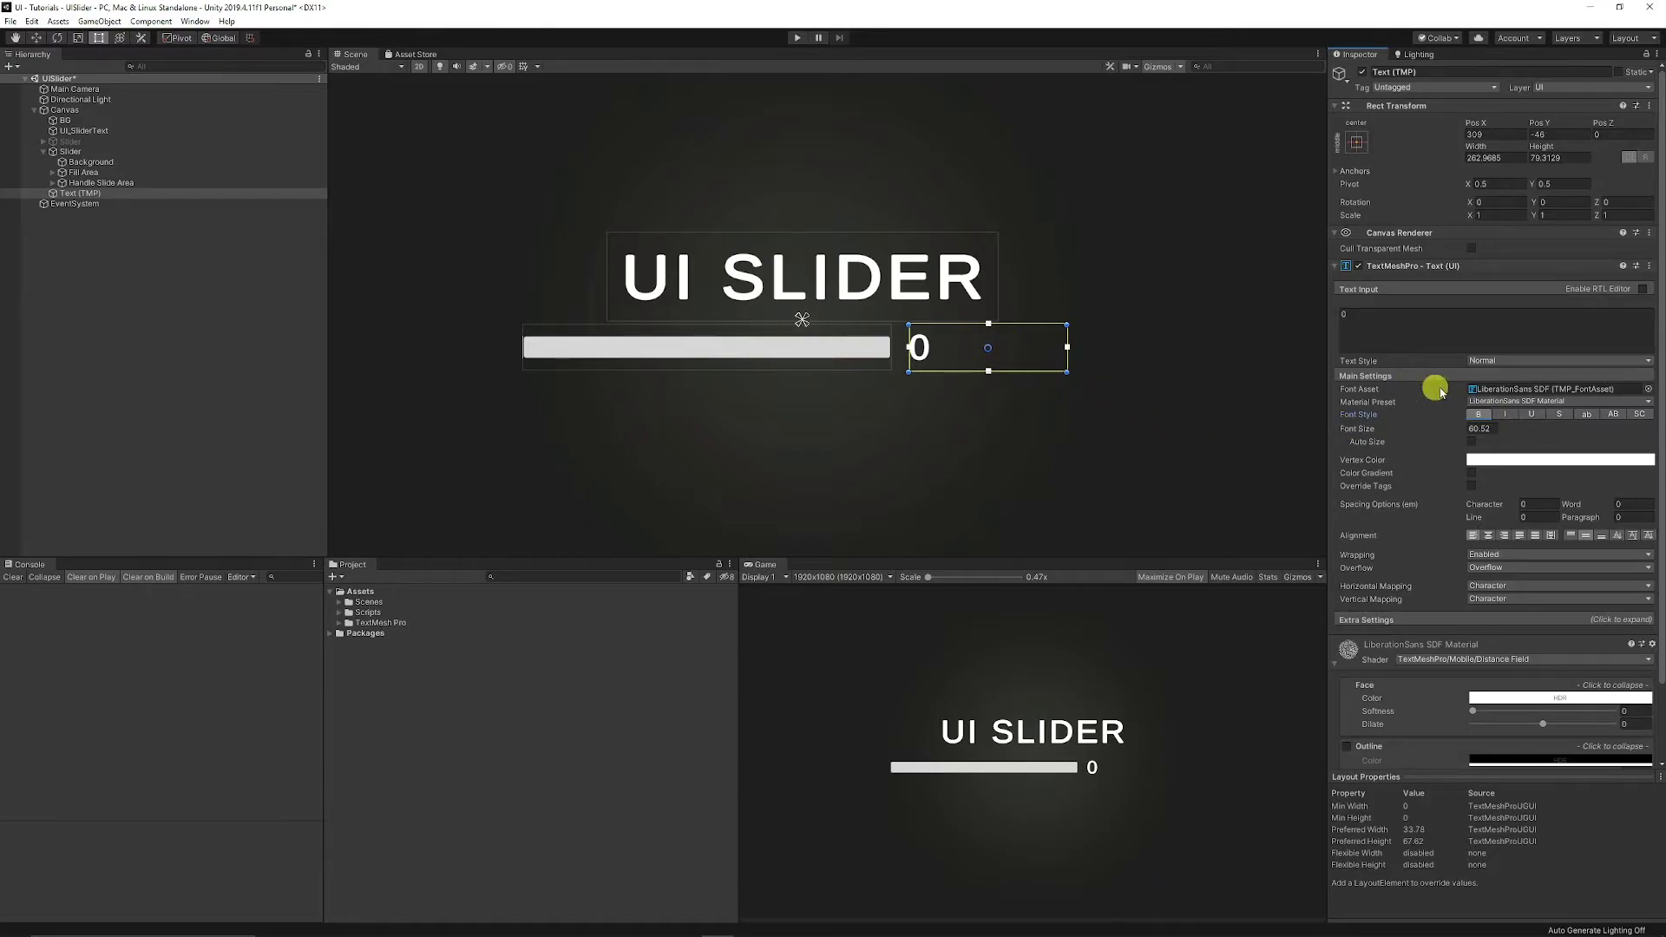
click(795, 39)
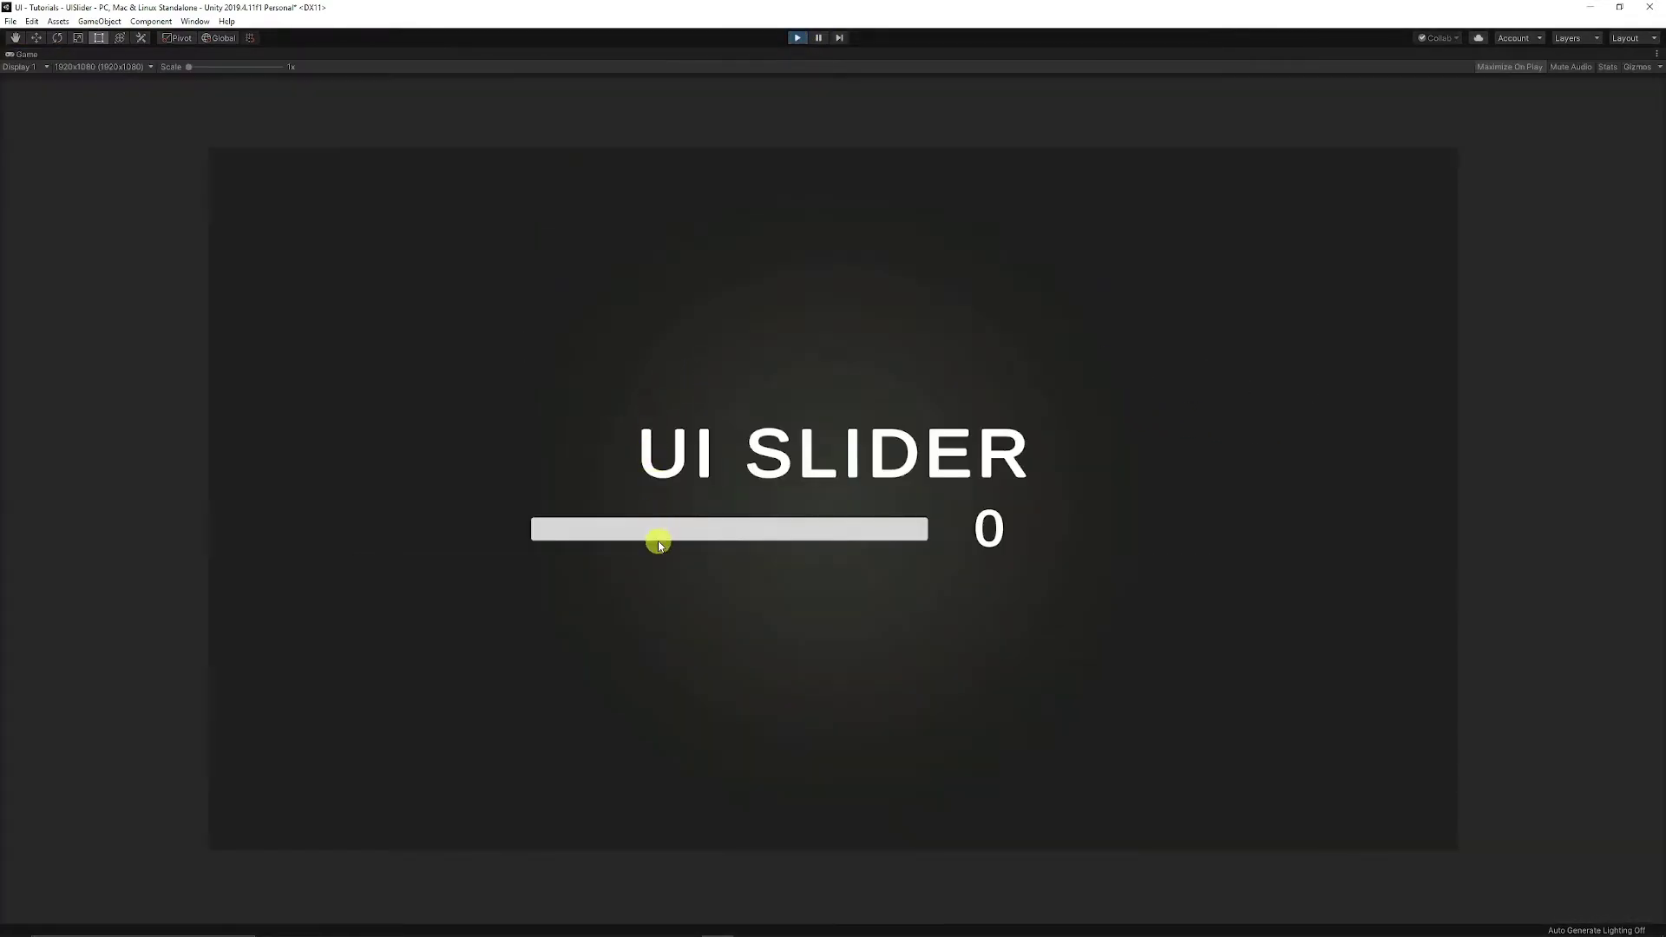
drag(672, 536, 721, 486)
- Stop Play mode, collapse the Slider, and preview its Value before leaving it at 0
click(796, 38)
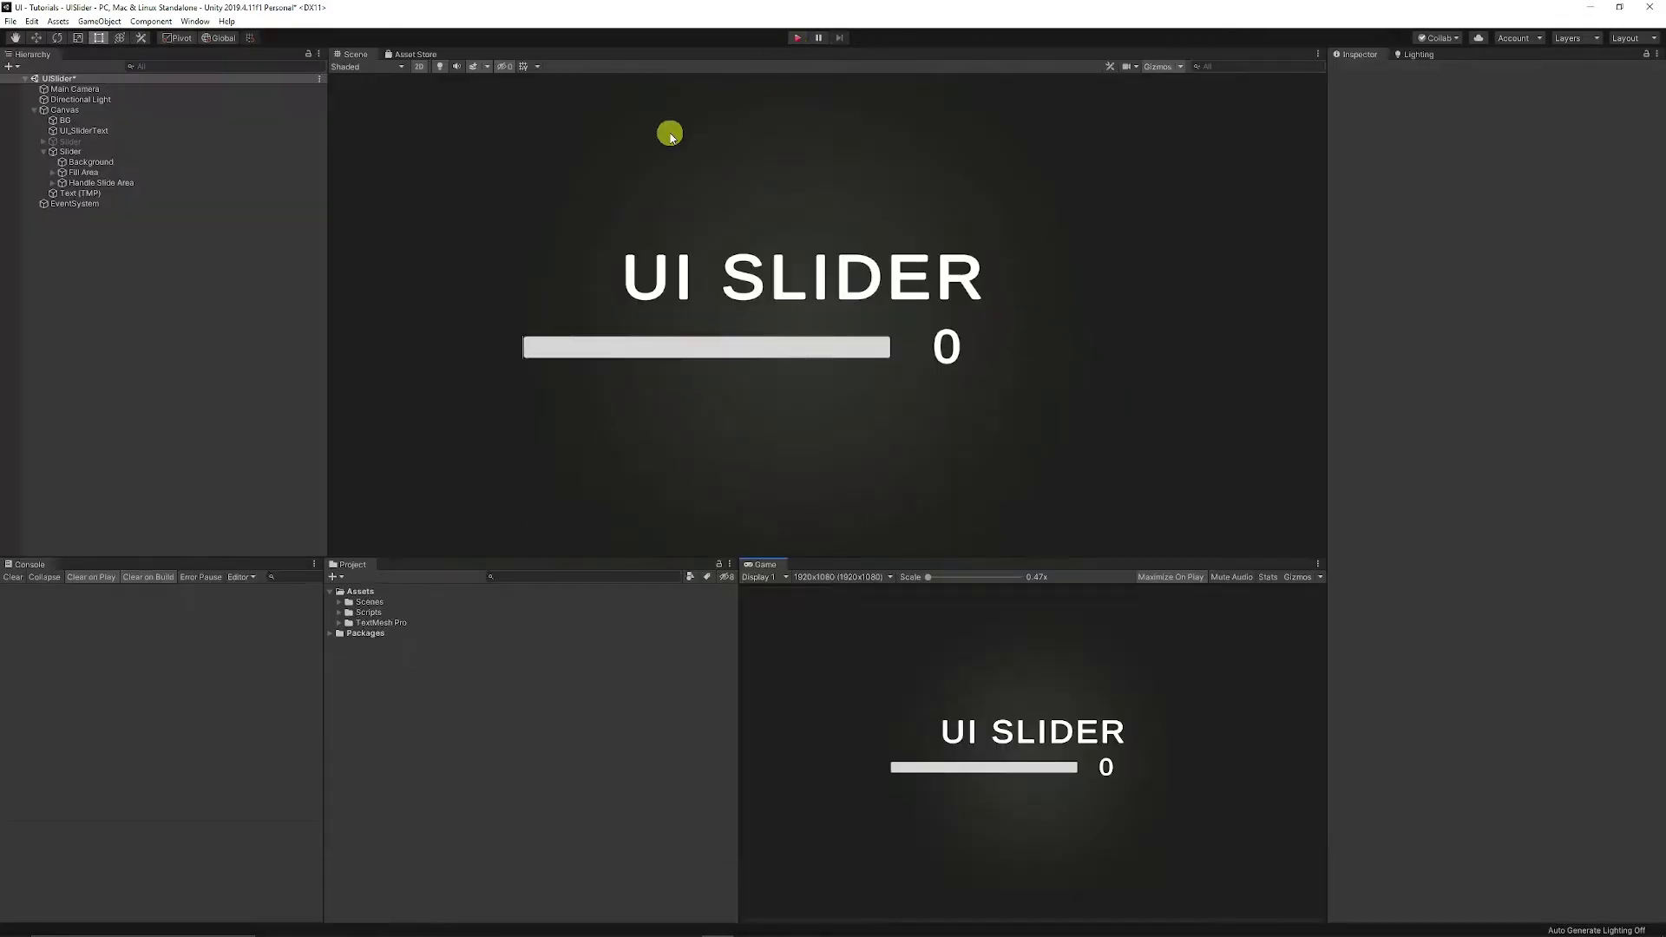
click(50, 152)
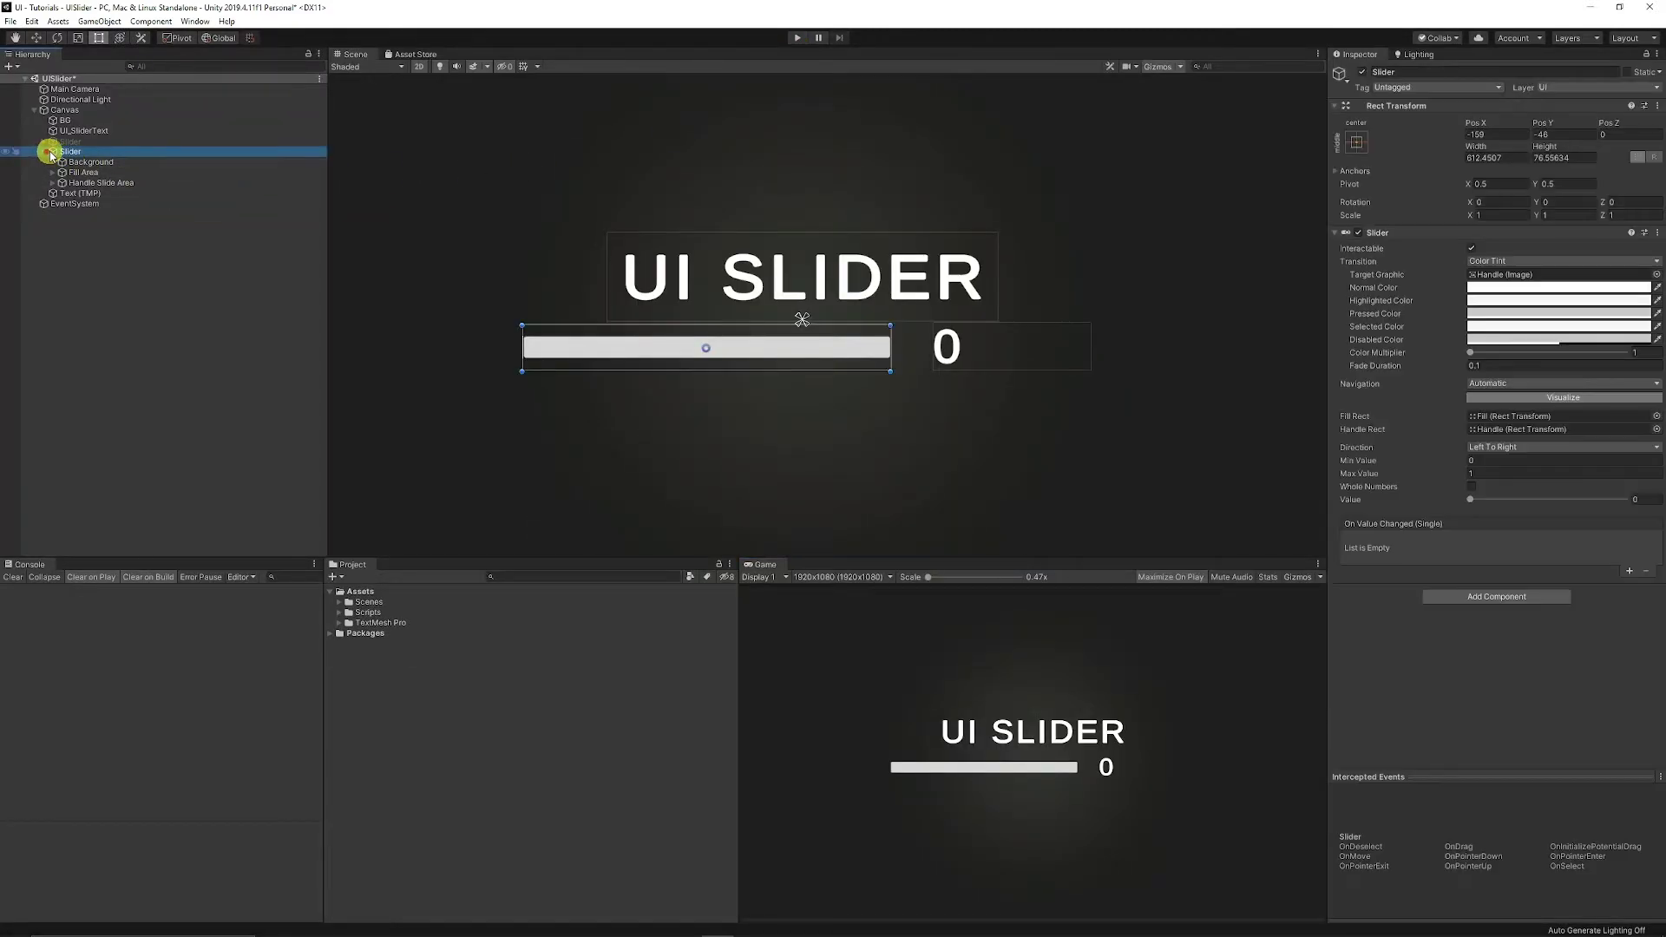
click(42, 151)
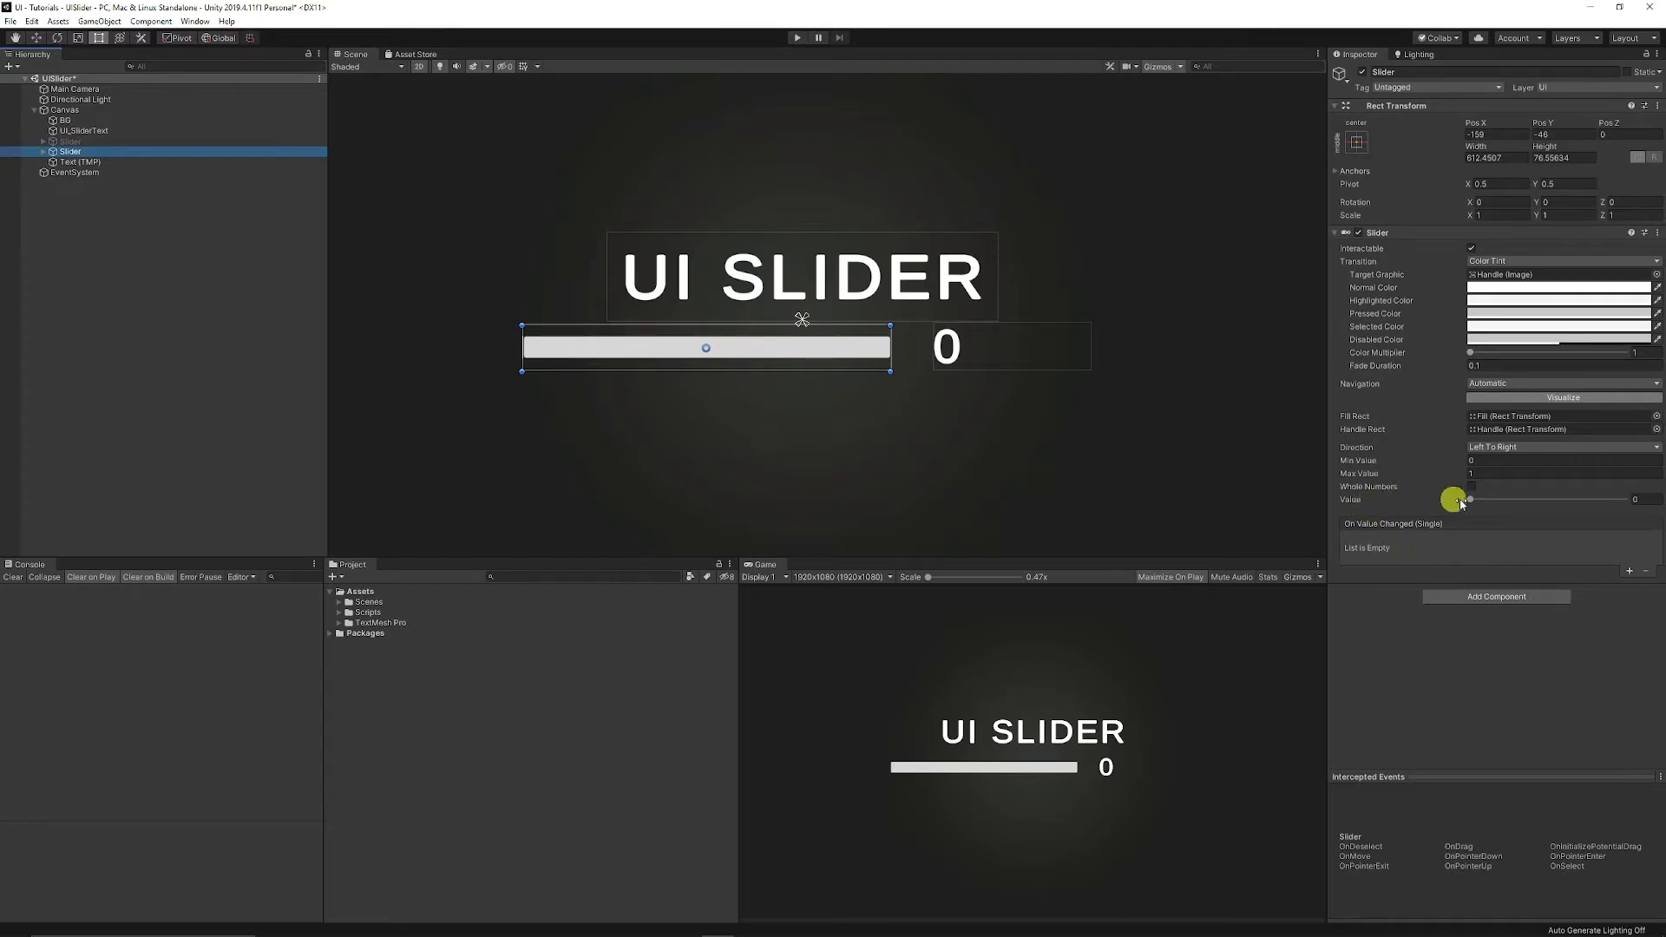
drag(1472, 500, 1313, 487)
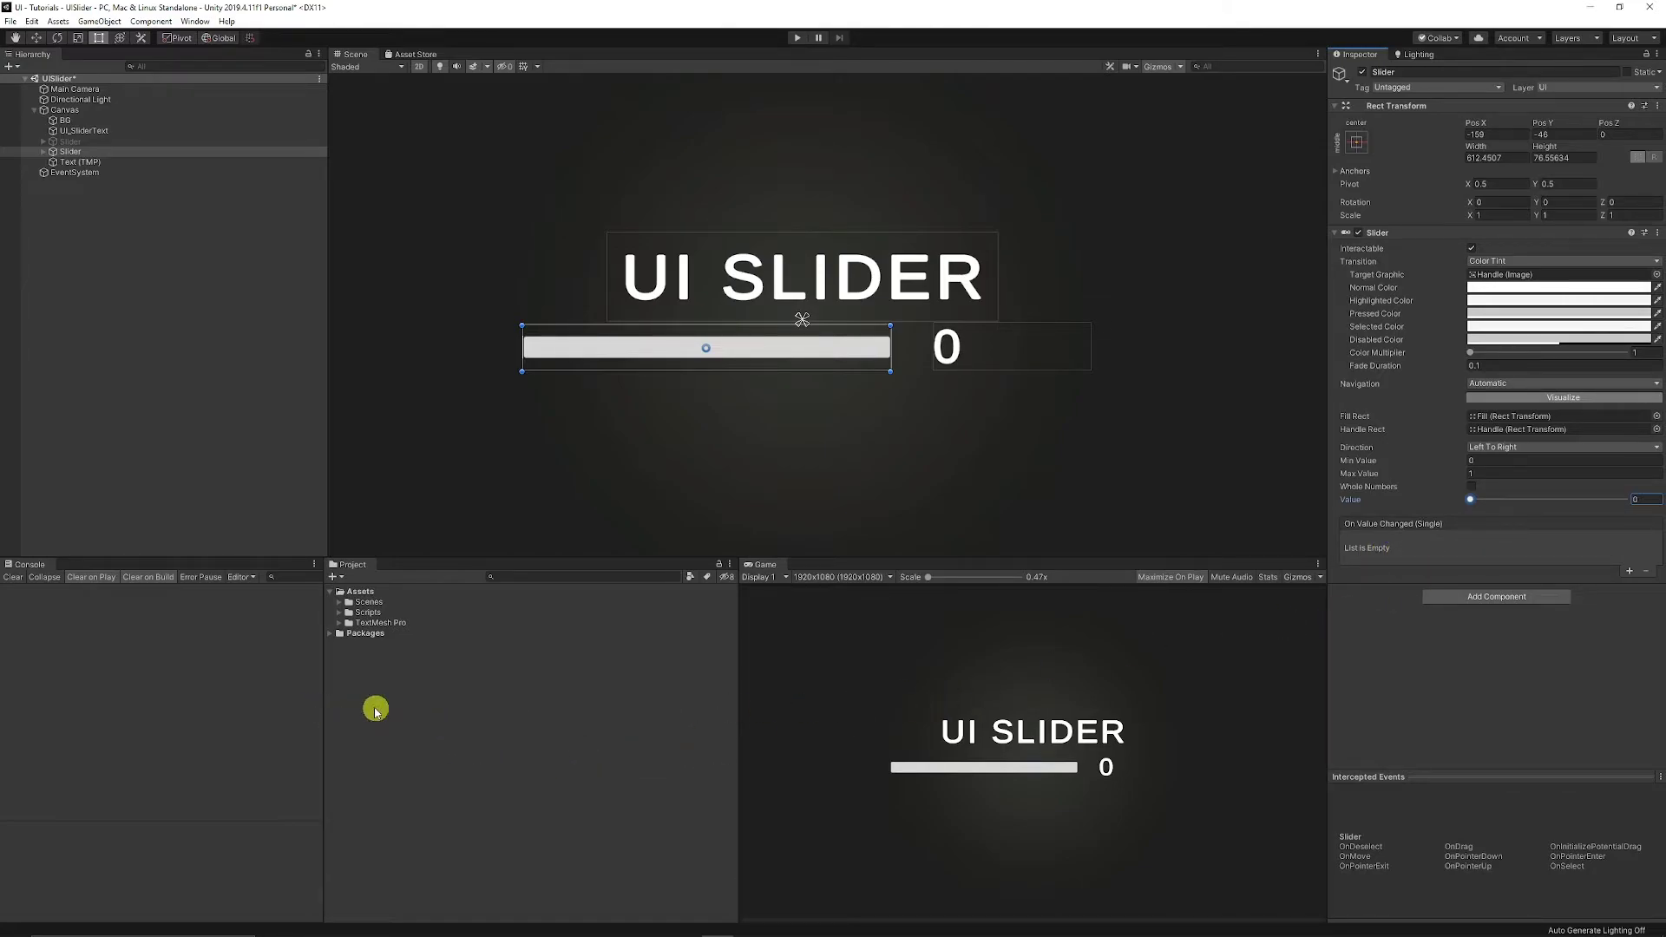
click(92, 243)
- Create an empty GameObject at the origin named UISliderController
right_click(90, 230)
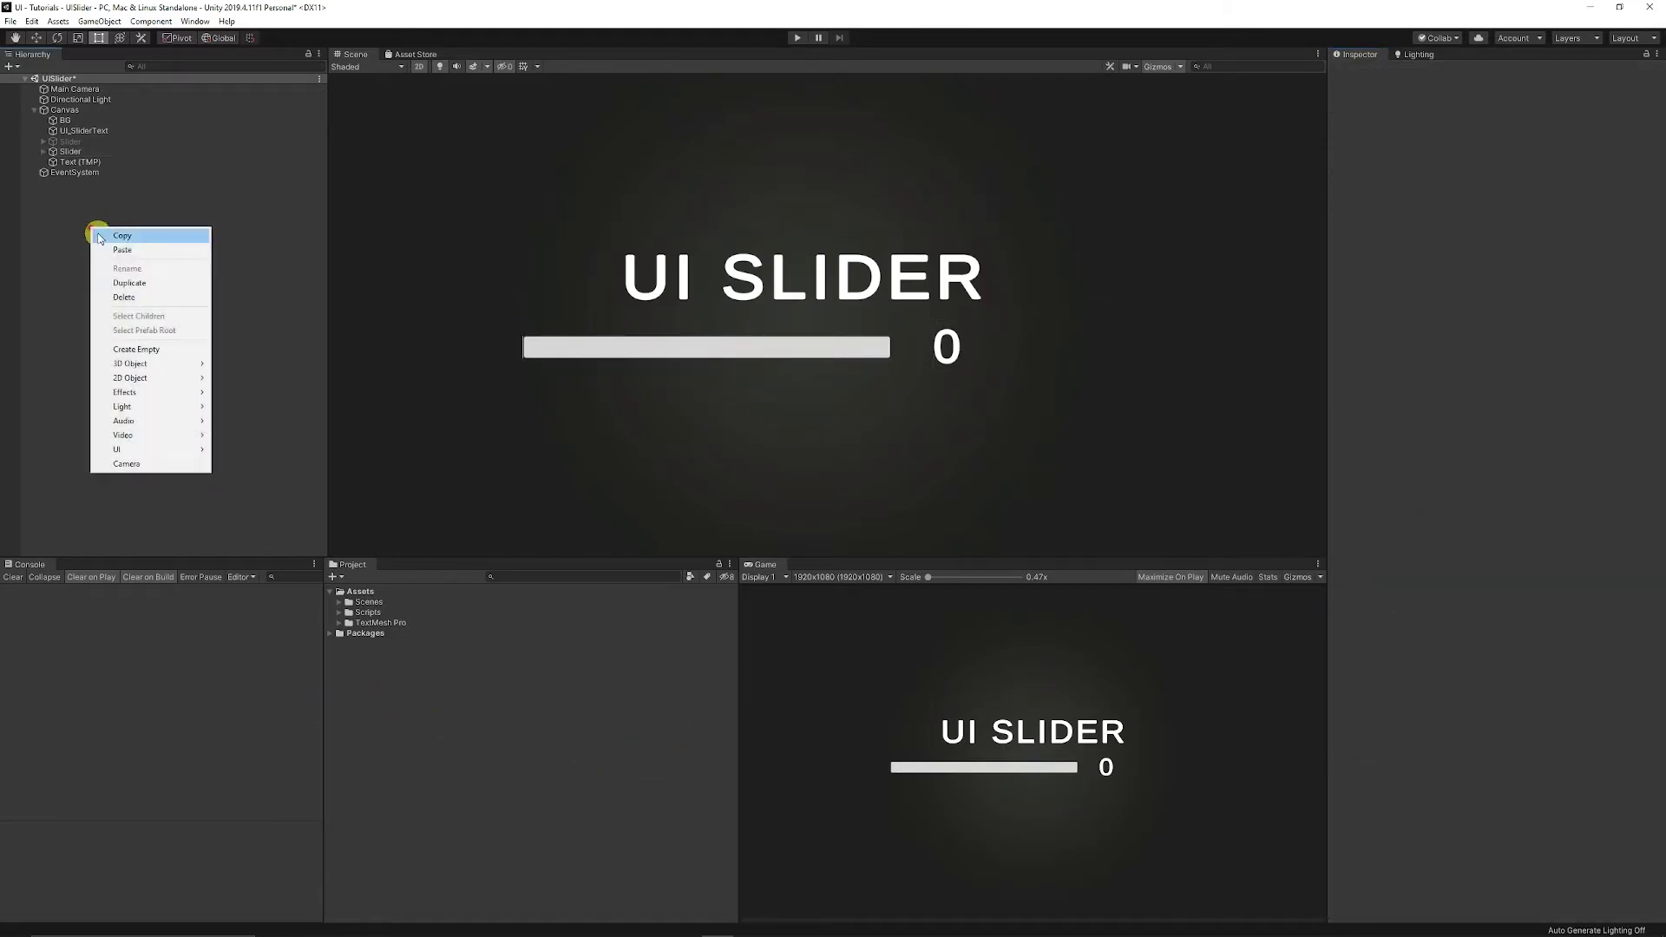
click(160, 347)
right_click(1346, 110)
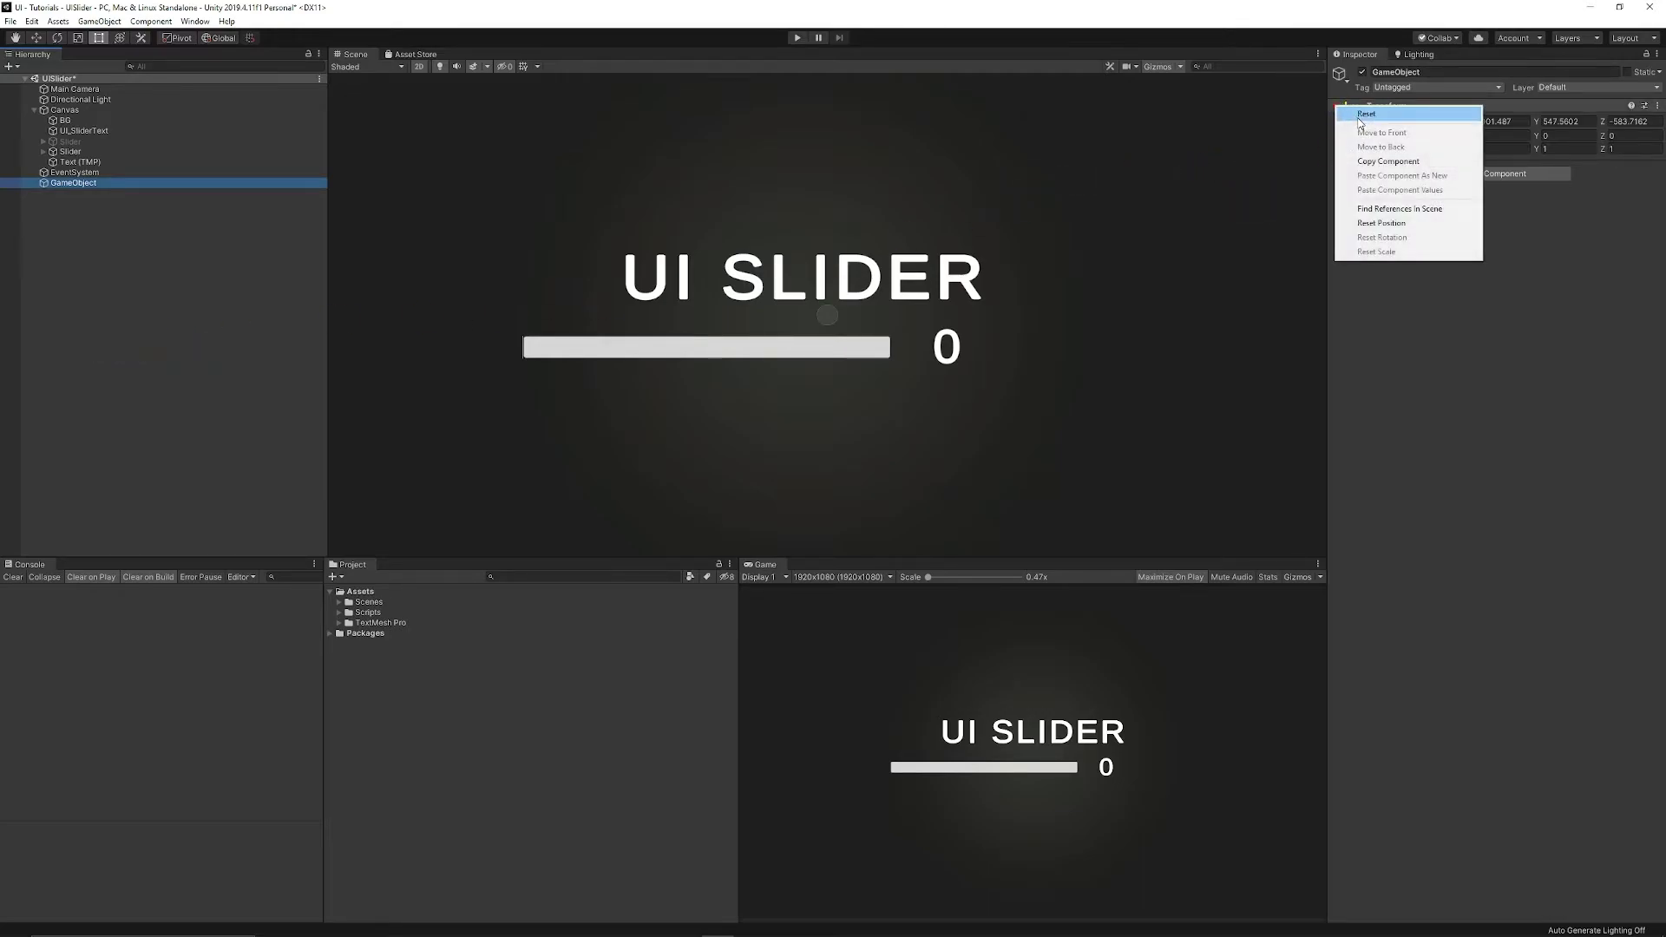
click(1358, 114)
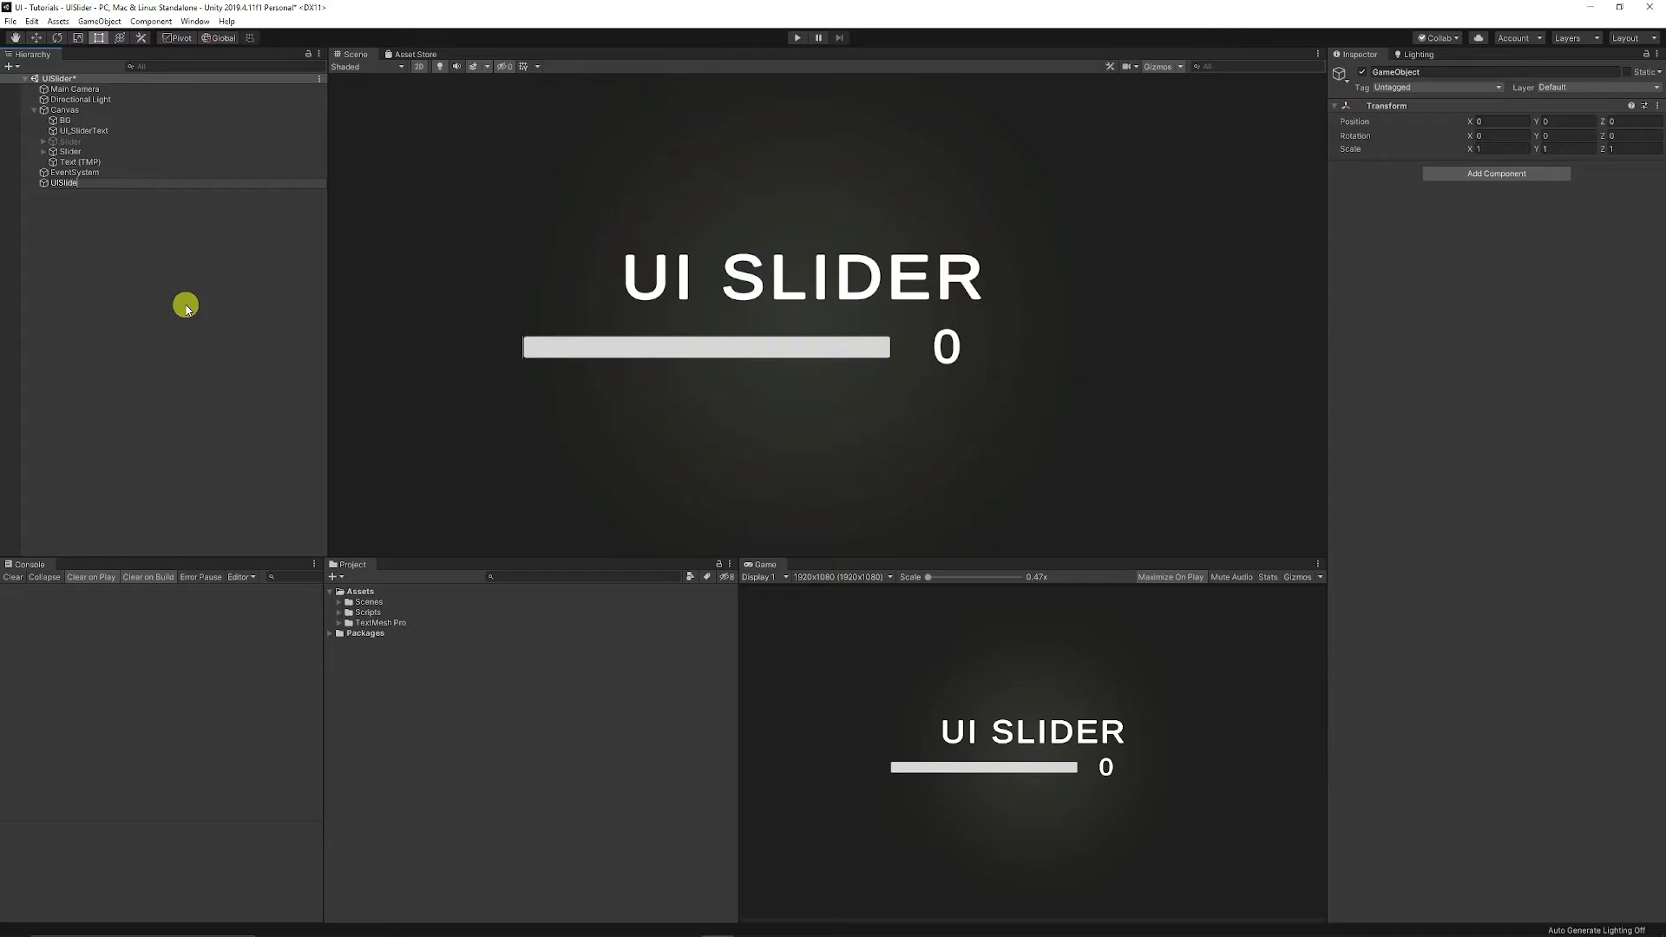
text(UISliderController)
key(Return)
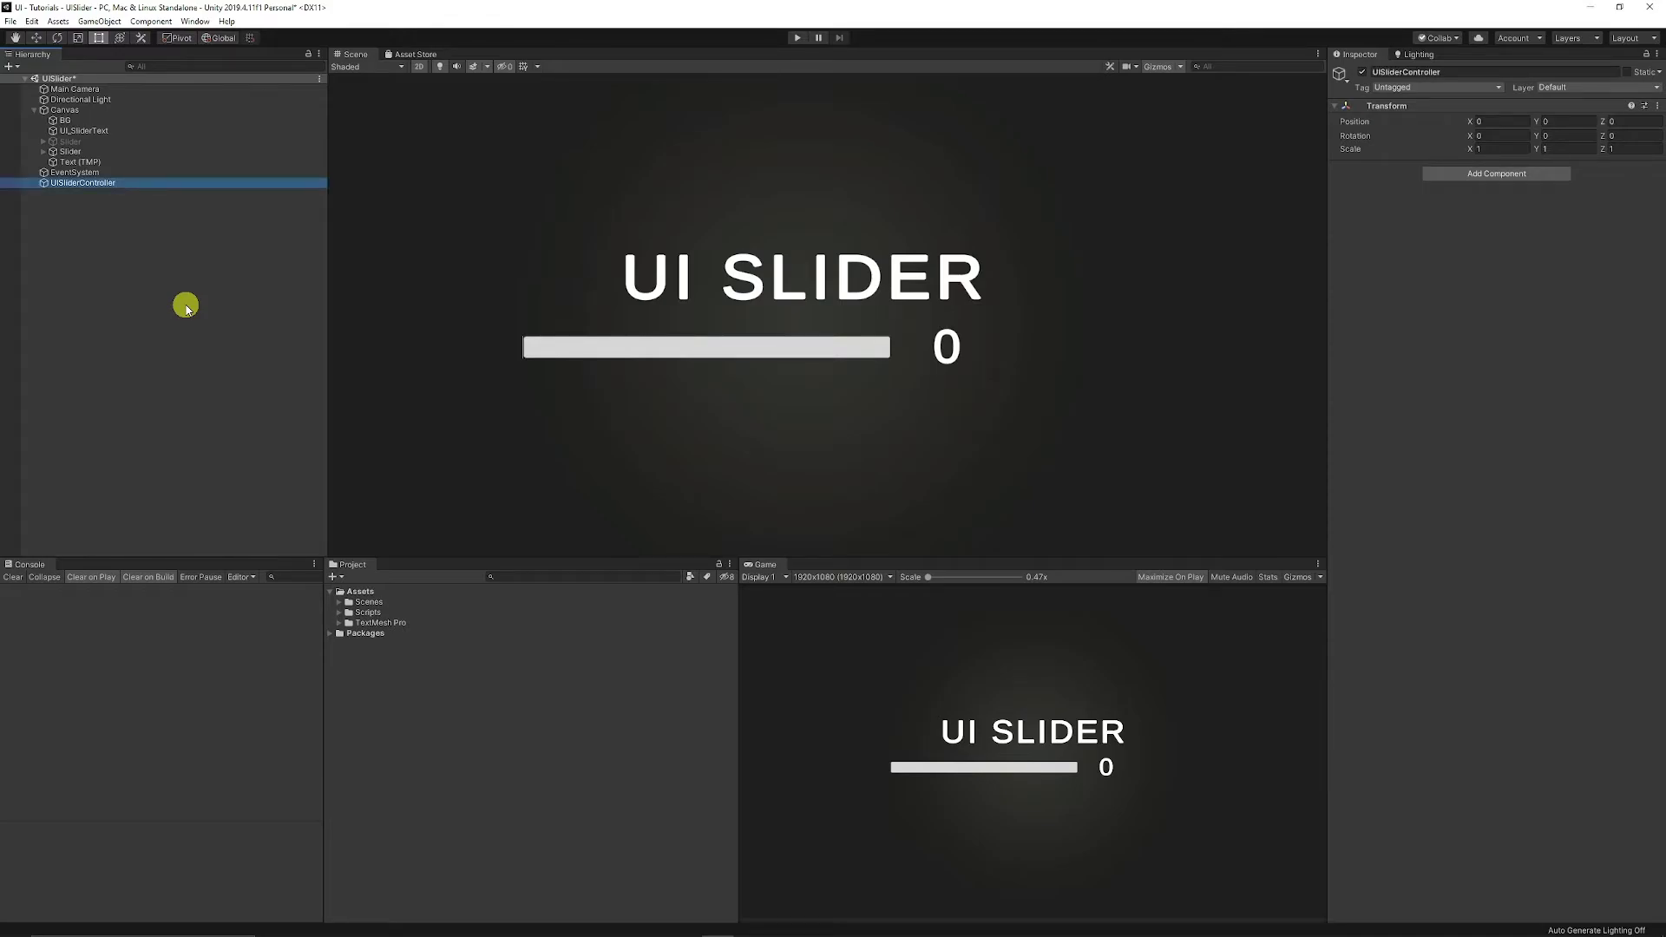
- Create a new C# script named SliderController in Assets
right_click(402, 703)
mouse_move(468, 382)
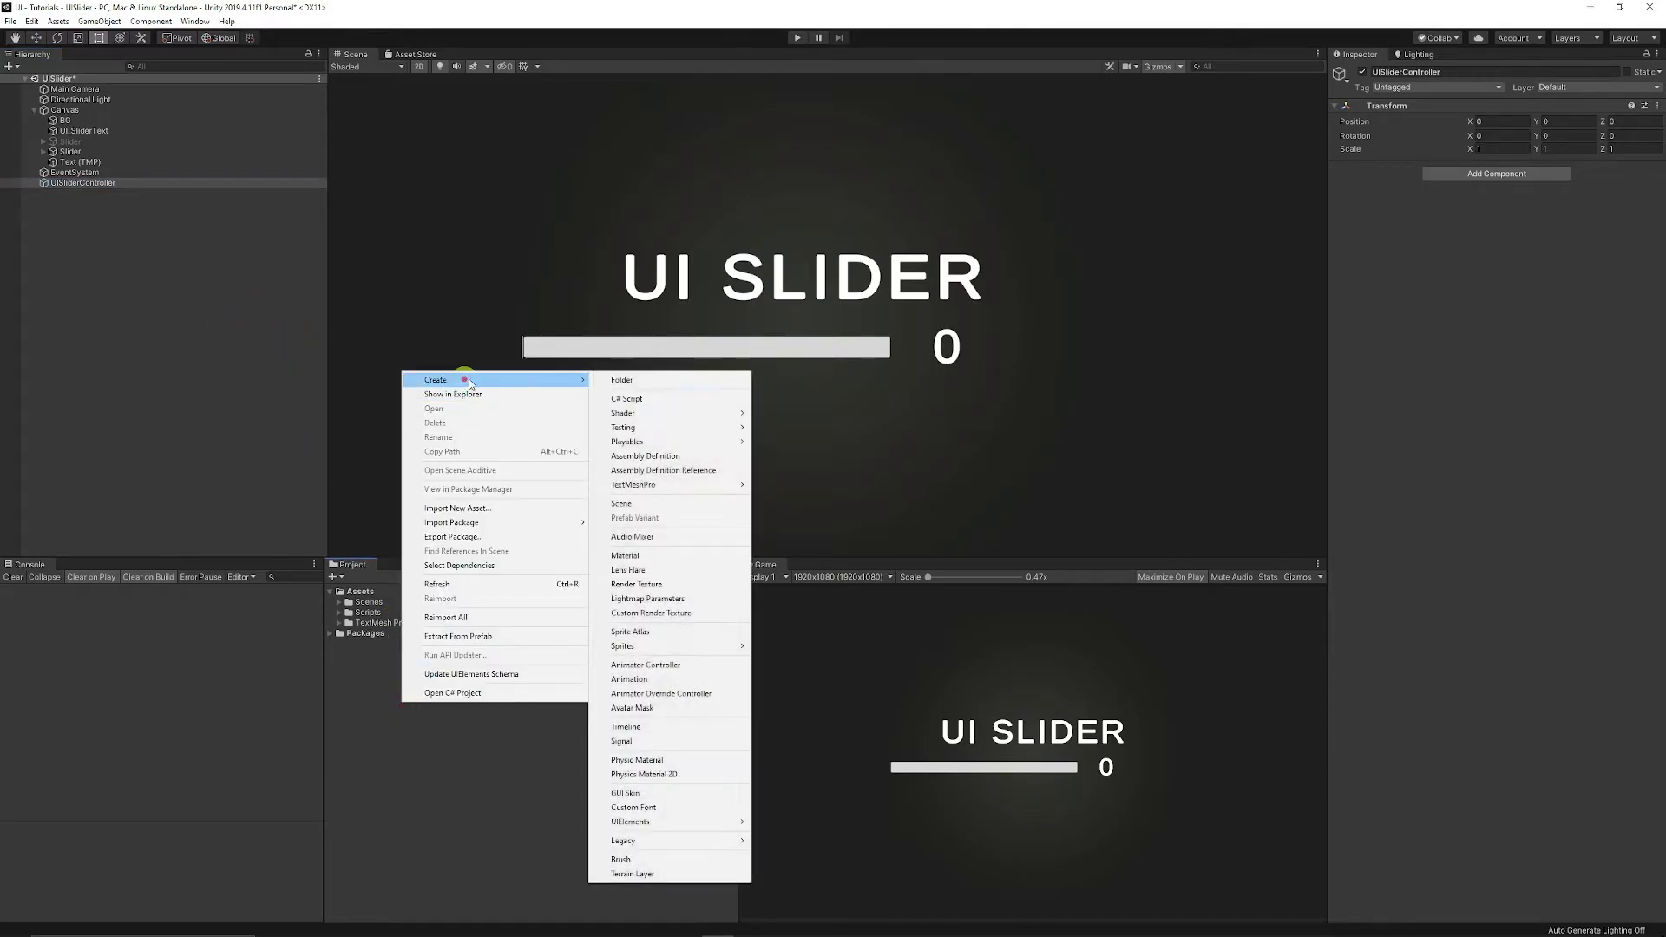
click(626, 399)
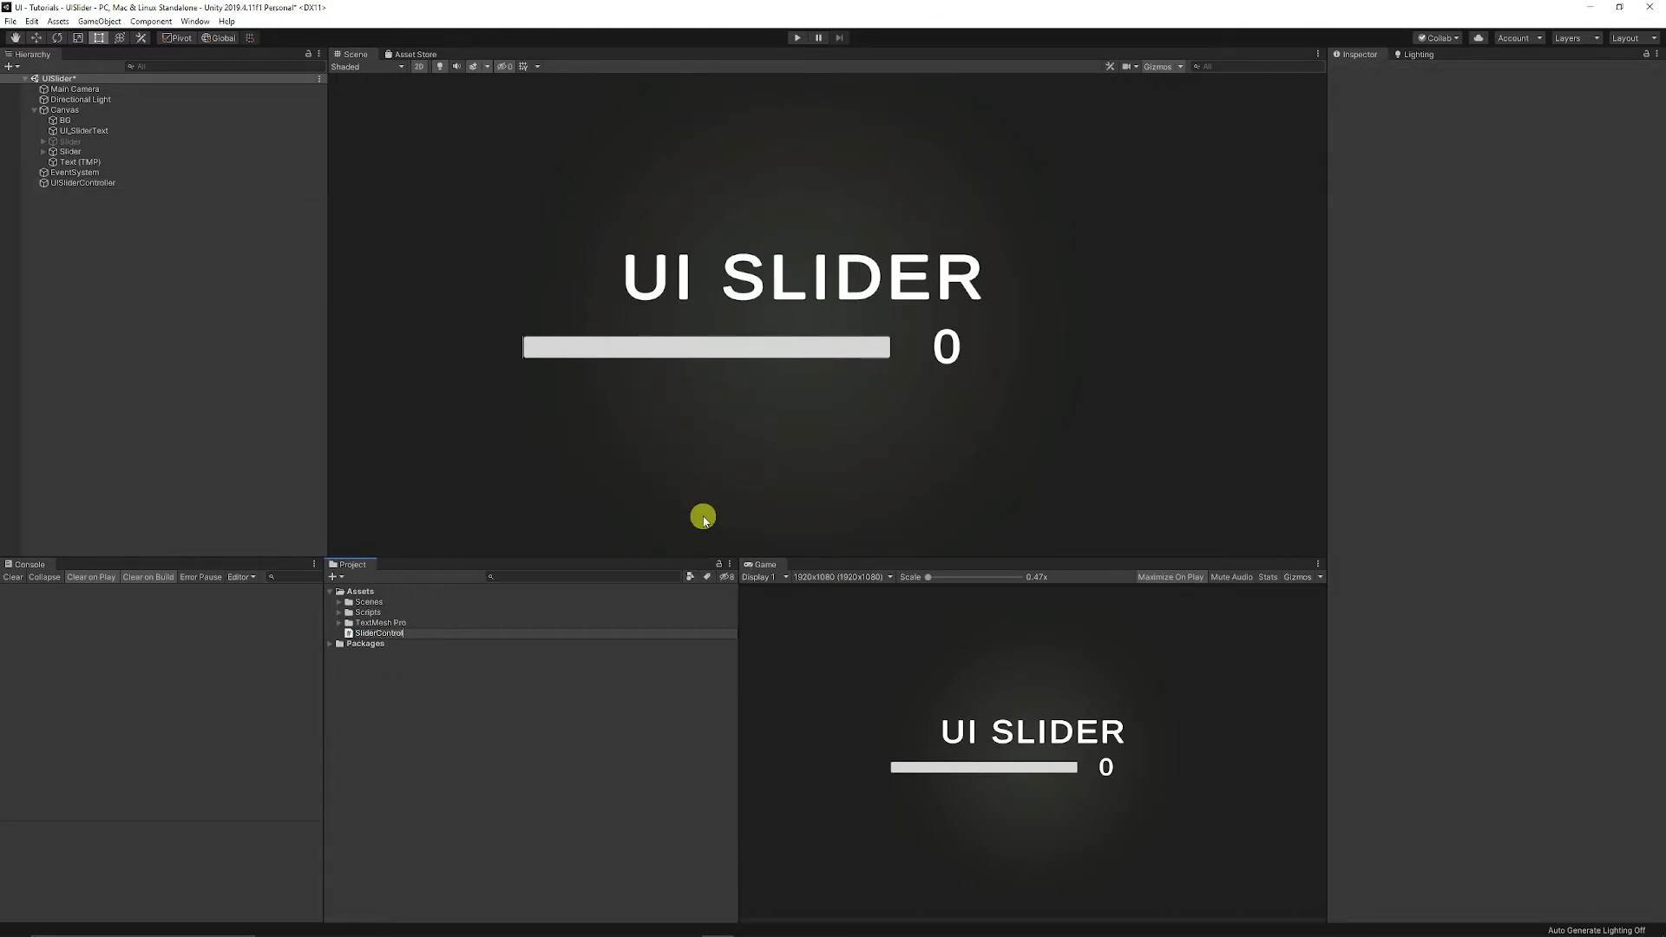
key(Return)
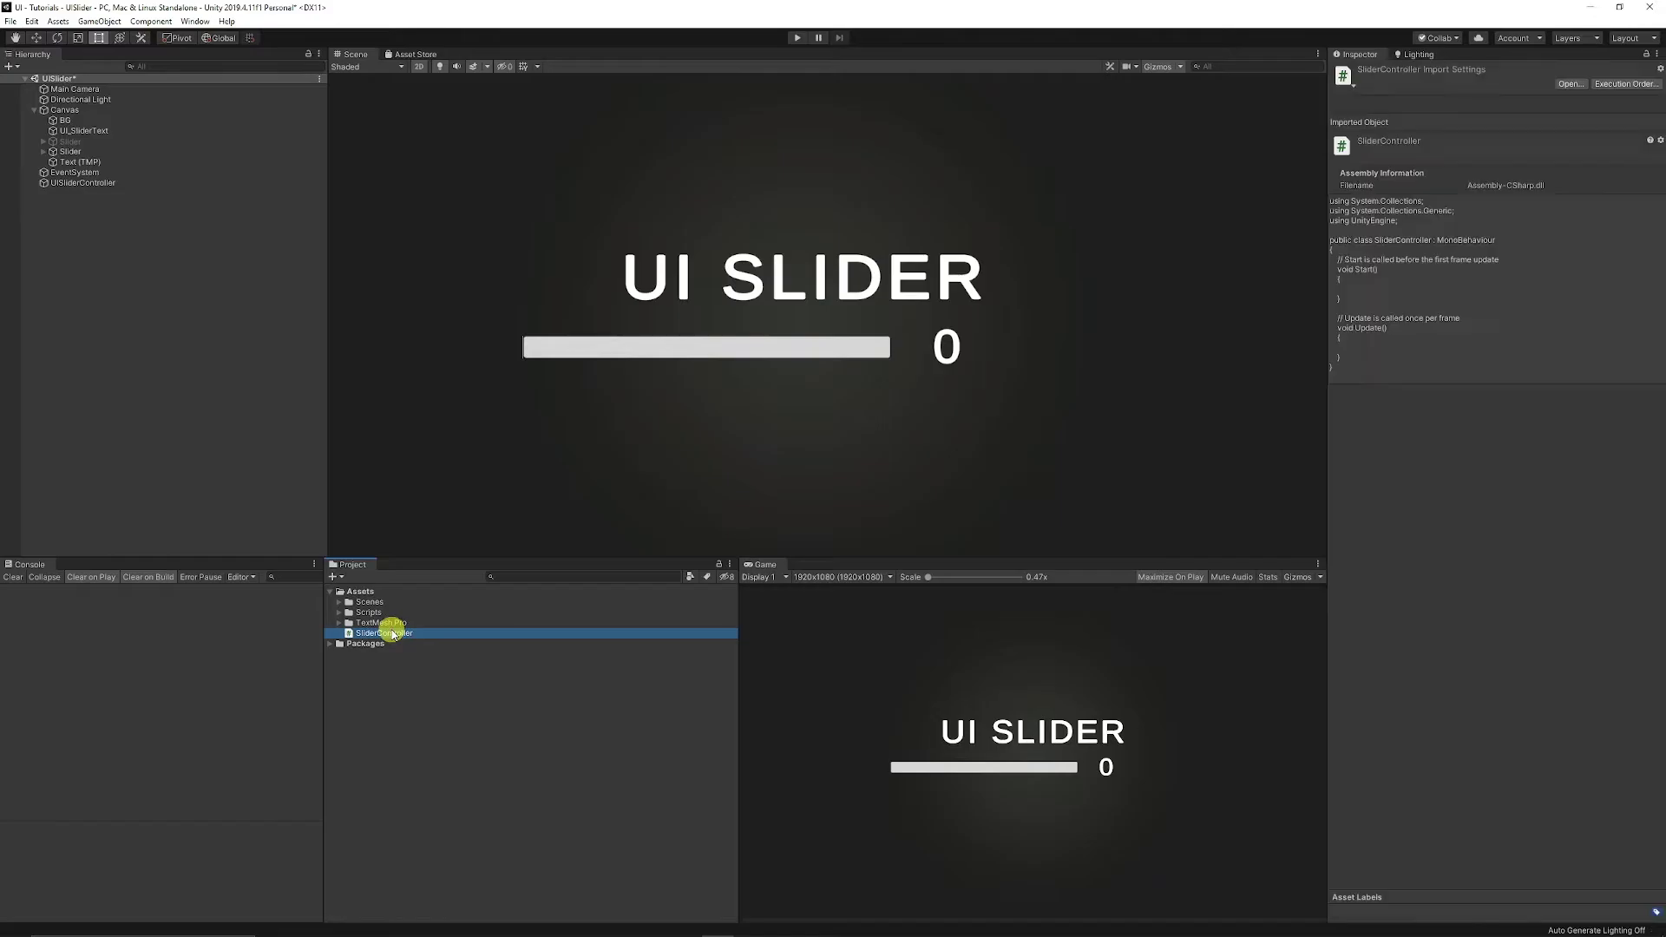
scroll(833, 486, down, 4)
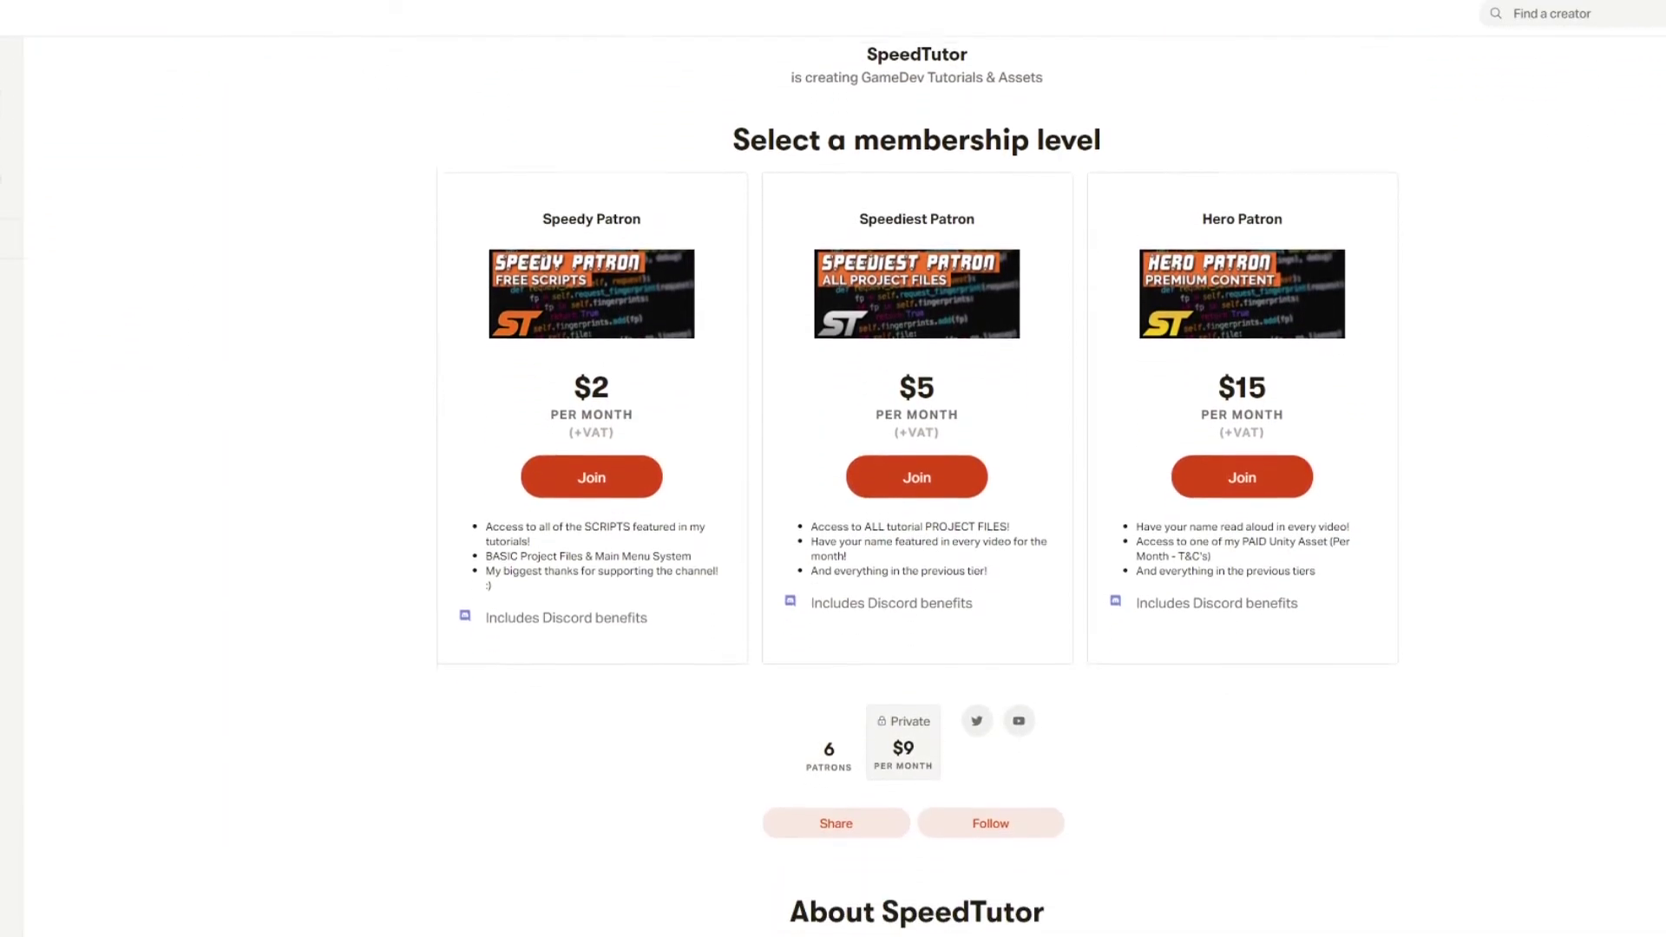
scroll(917, 486, down, 8)
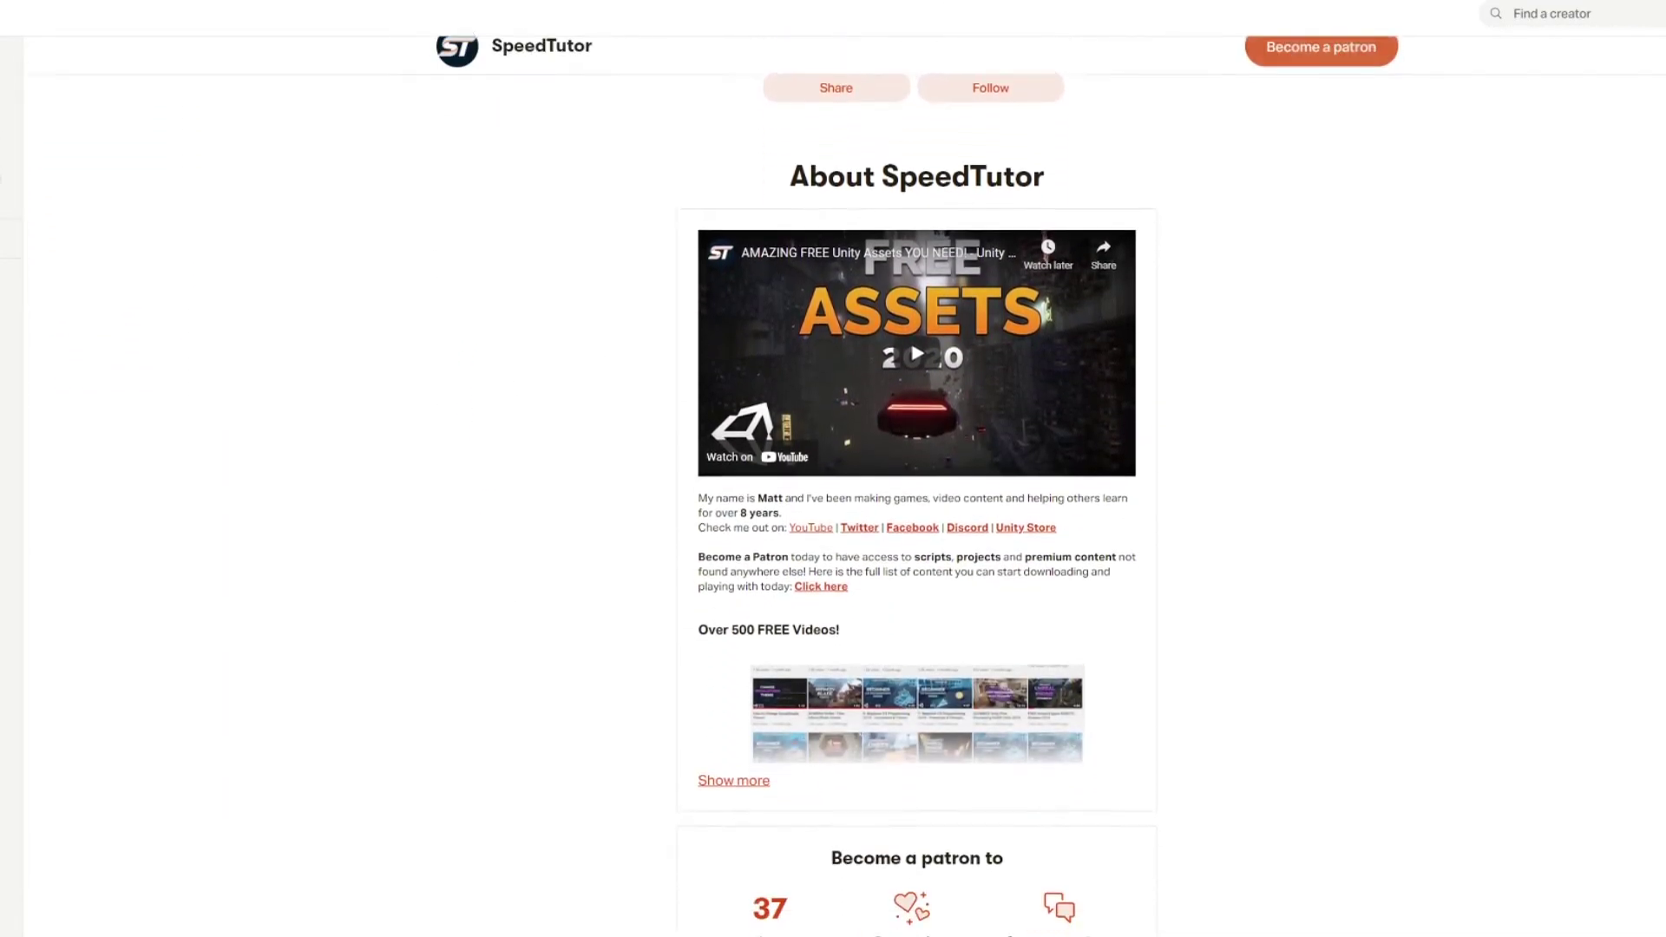
scroll(917, 512, down, 8)
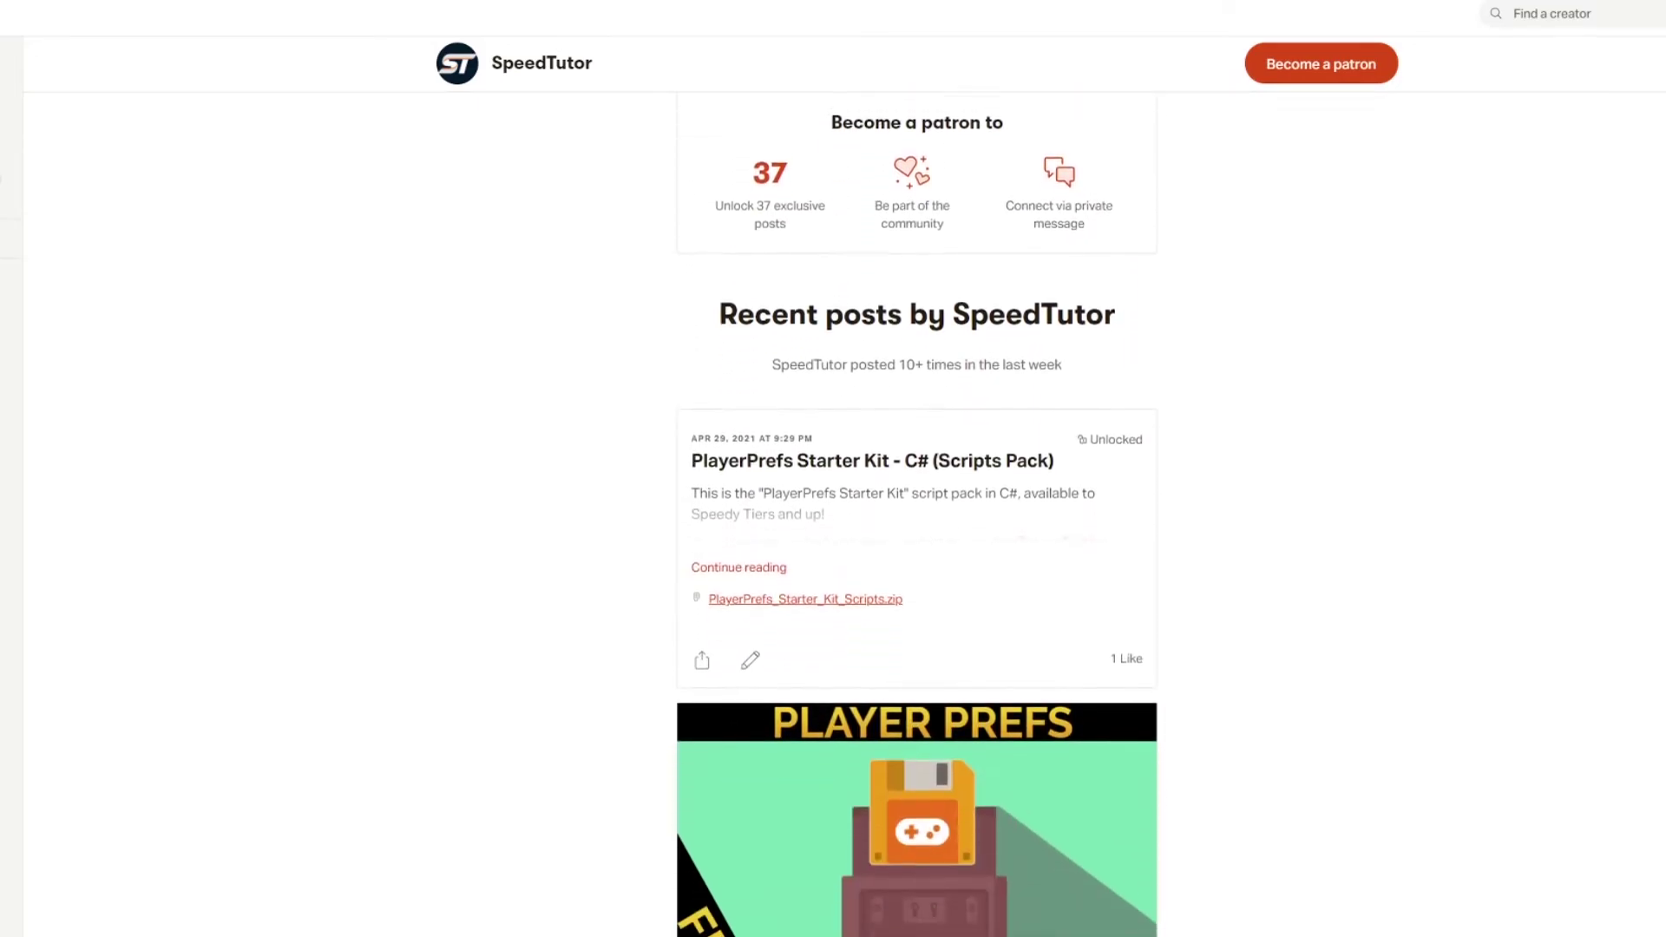
scroll(916, 512, down, 8)
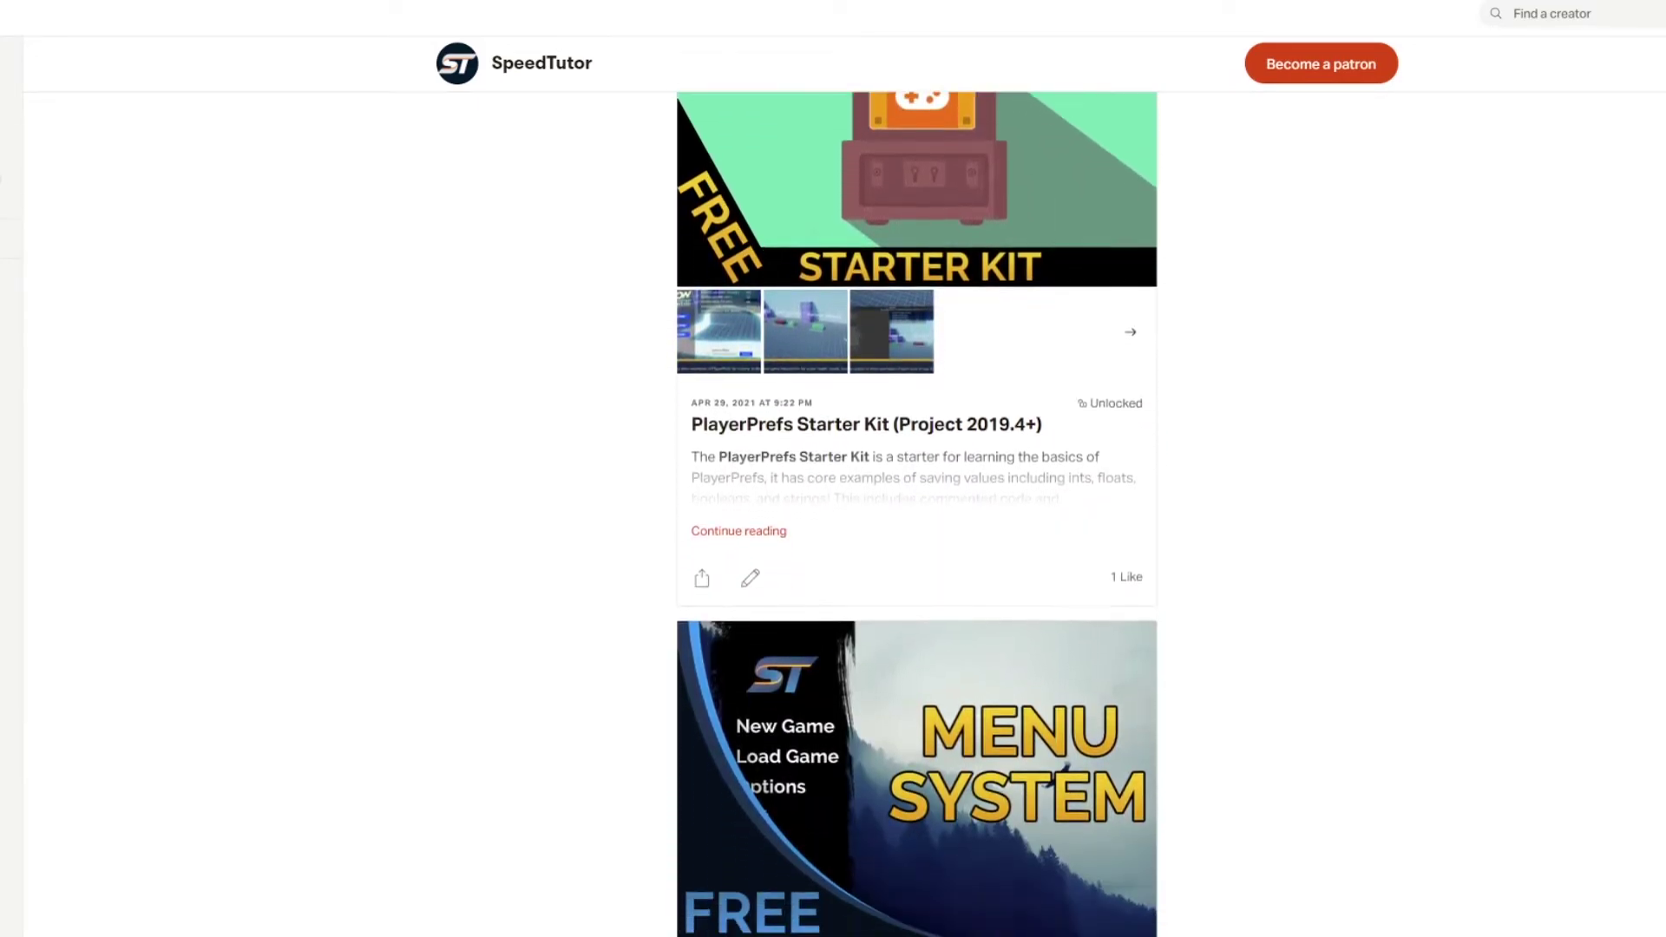
scroll(917, 512, down, 2)
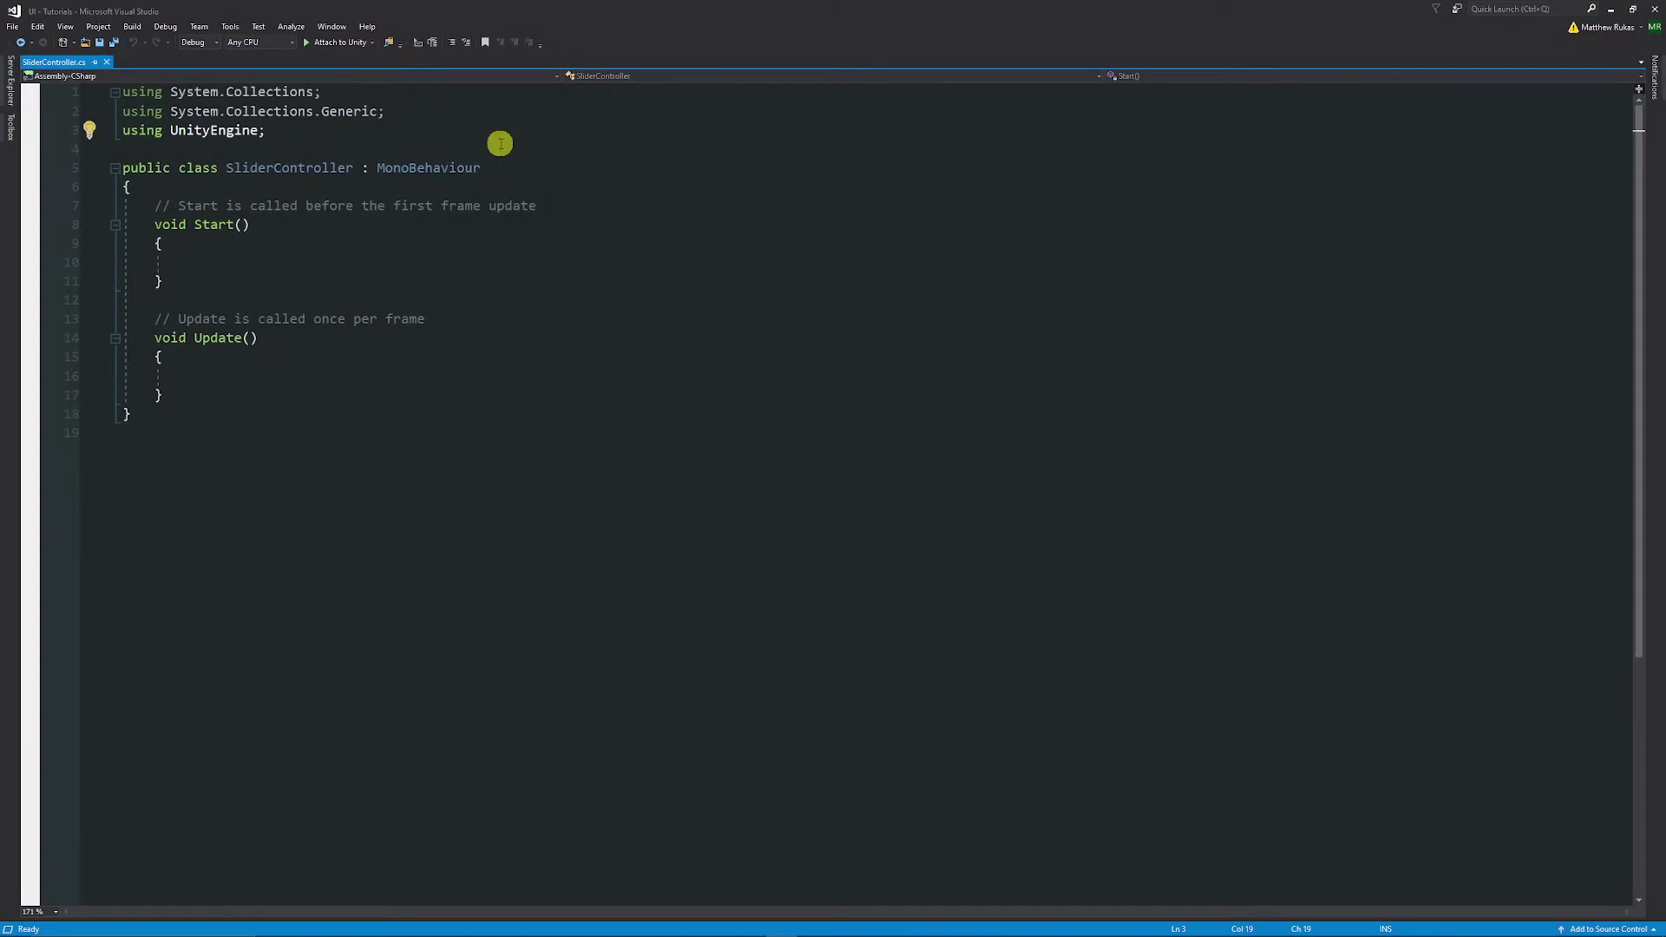
- Add using TMPro and delete the default Start and Update methods
key(Return)
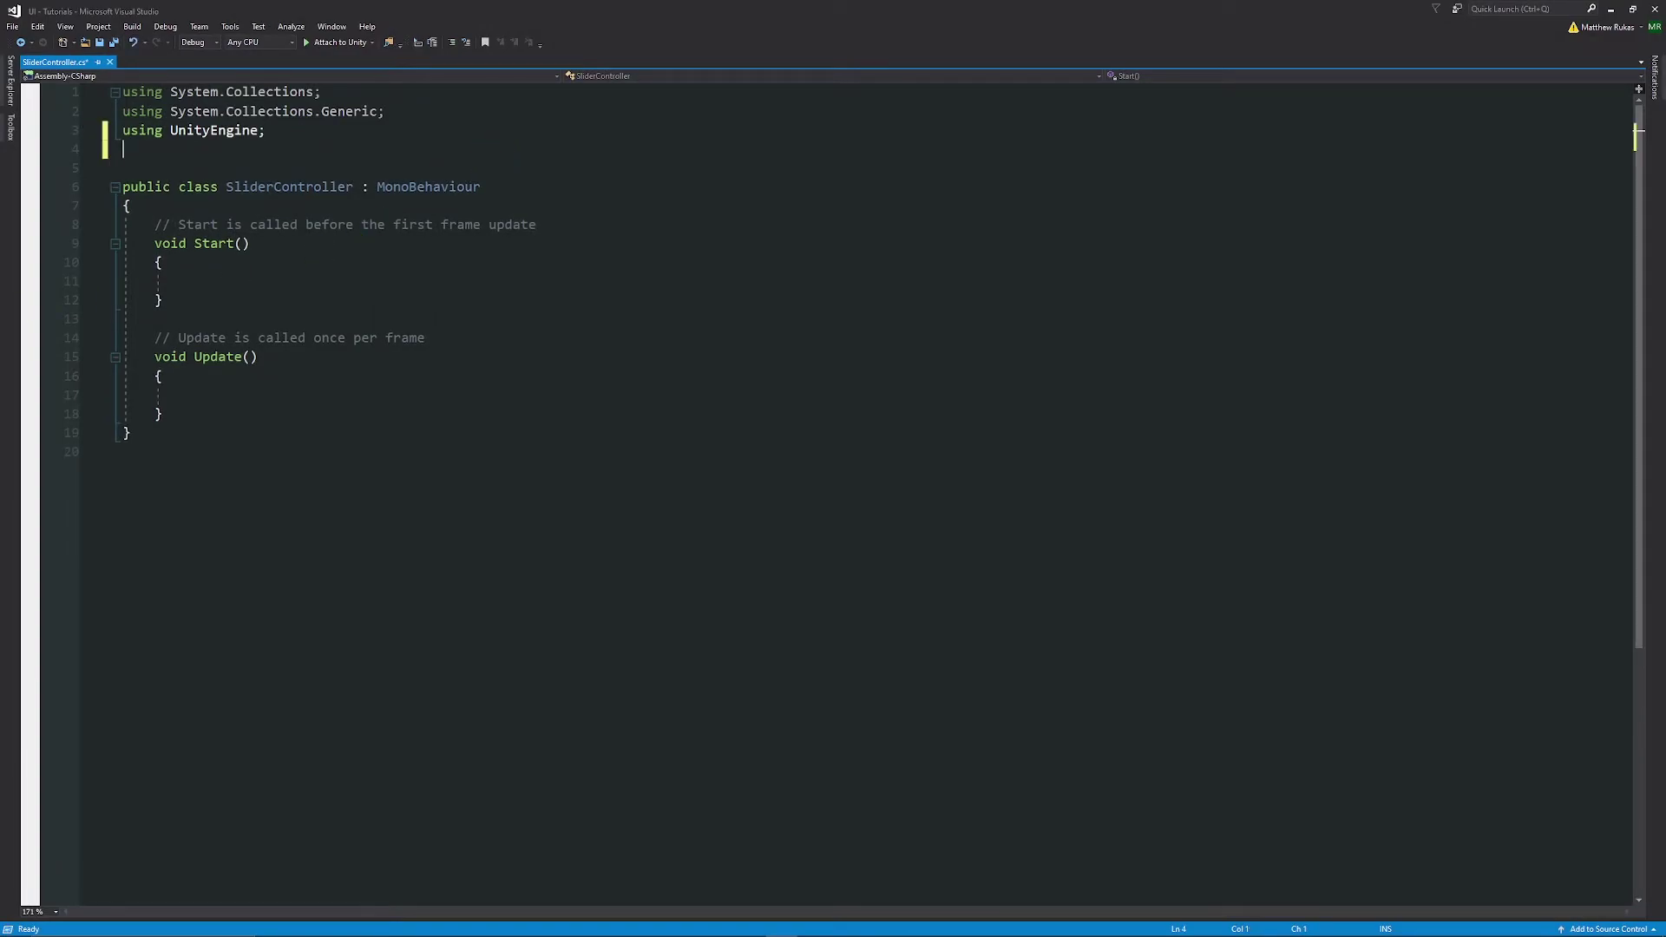
text(using TM)
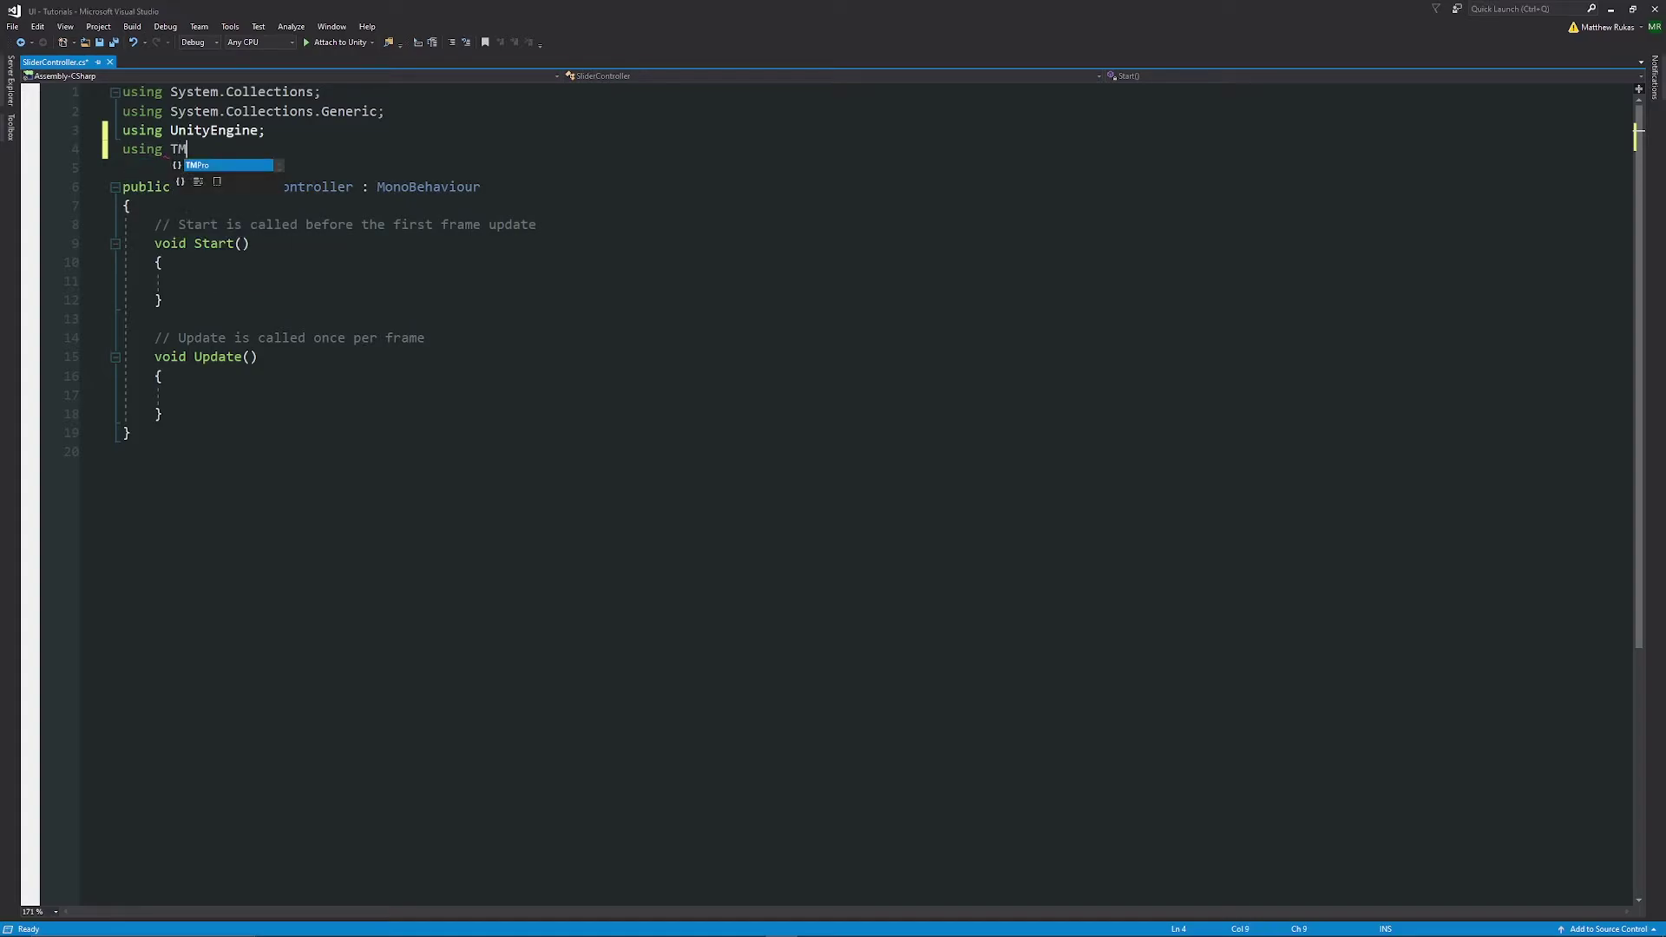
text(Pro;)
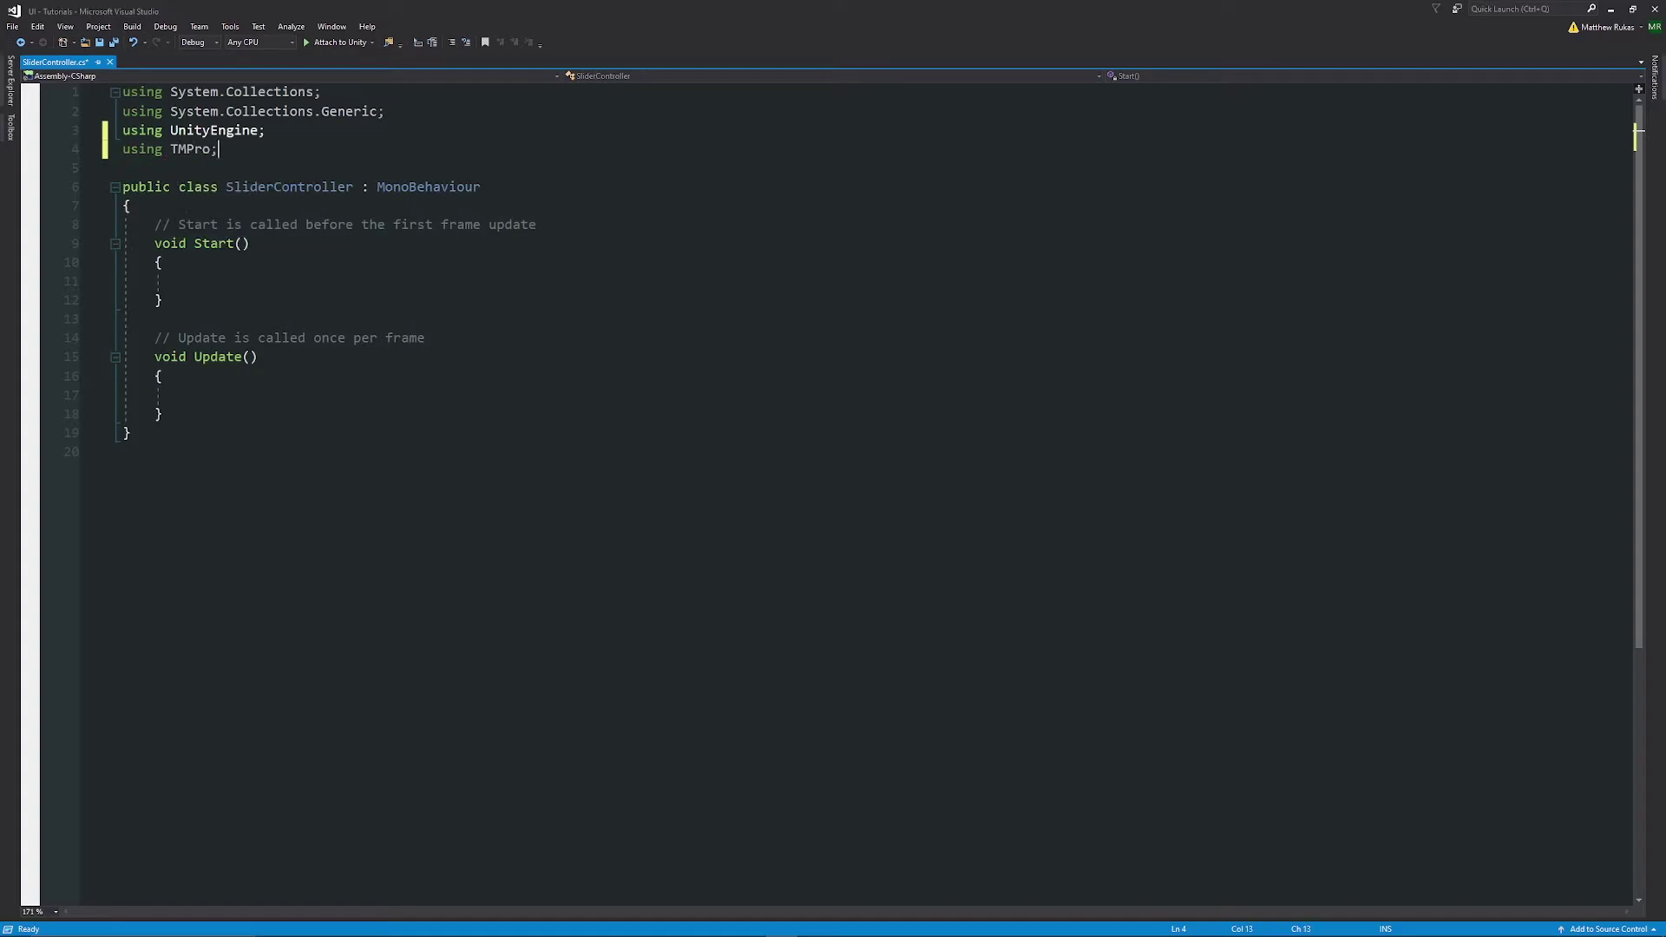
drag(188, 422, 70, 229)
key(Delete)
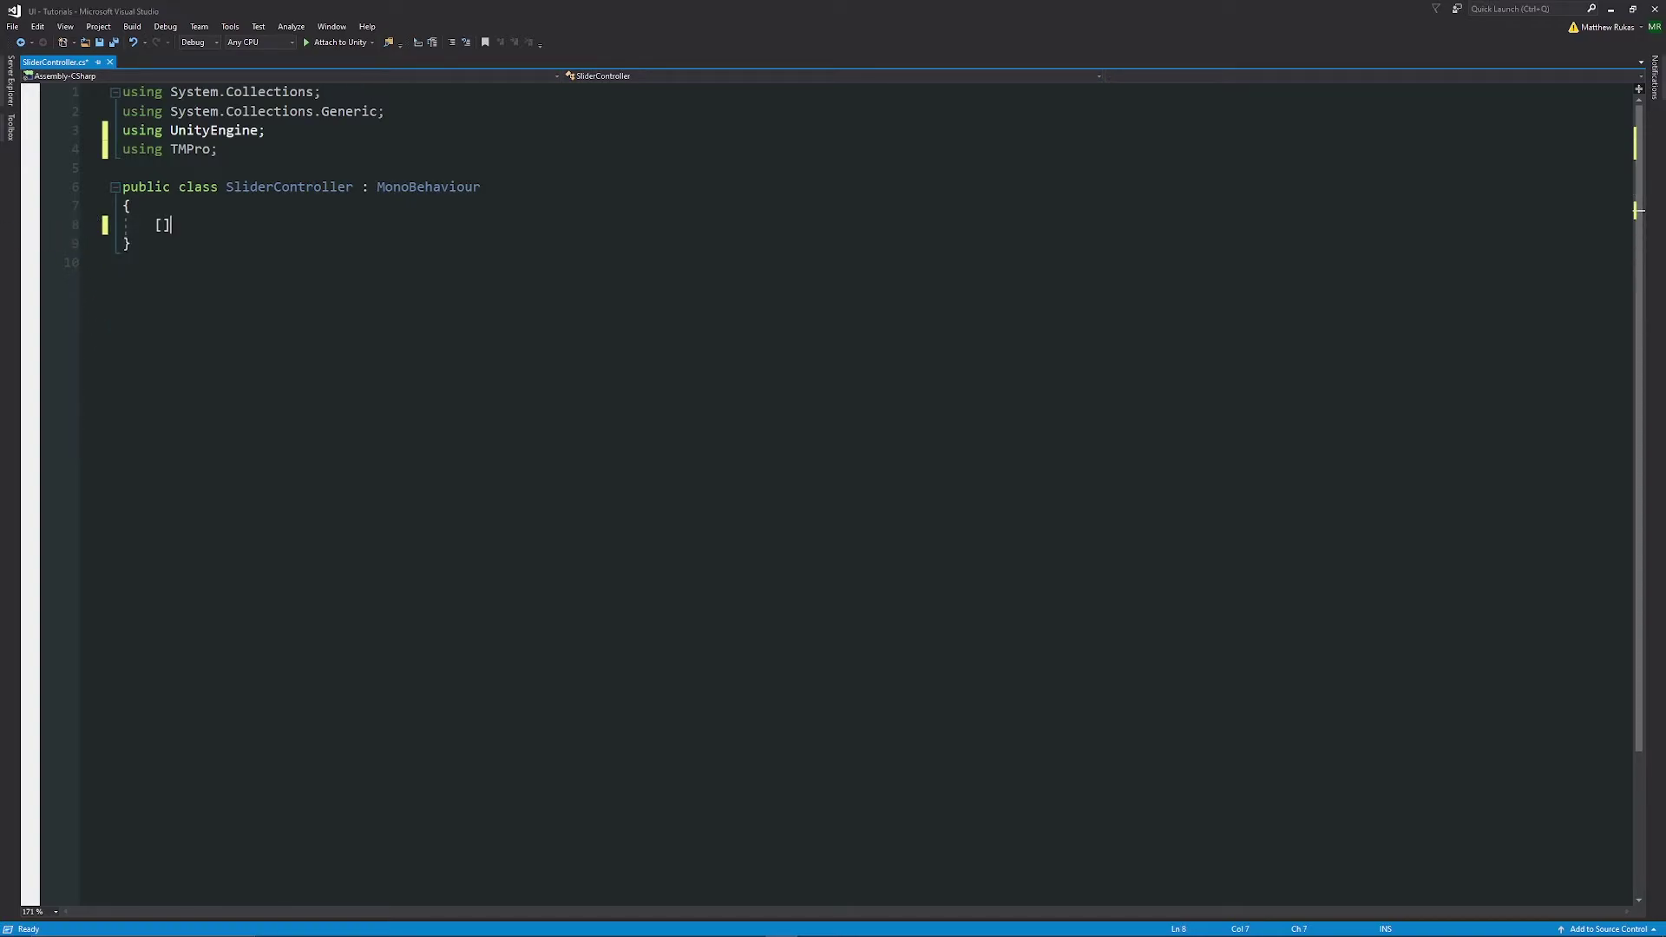
- Declare serialized fields TextMeshProUGUI sliderText = null and float maxSliderAmount = 100.0f
text([SerializeField)
text( private )
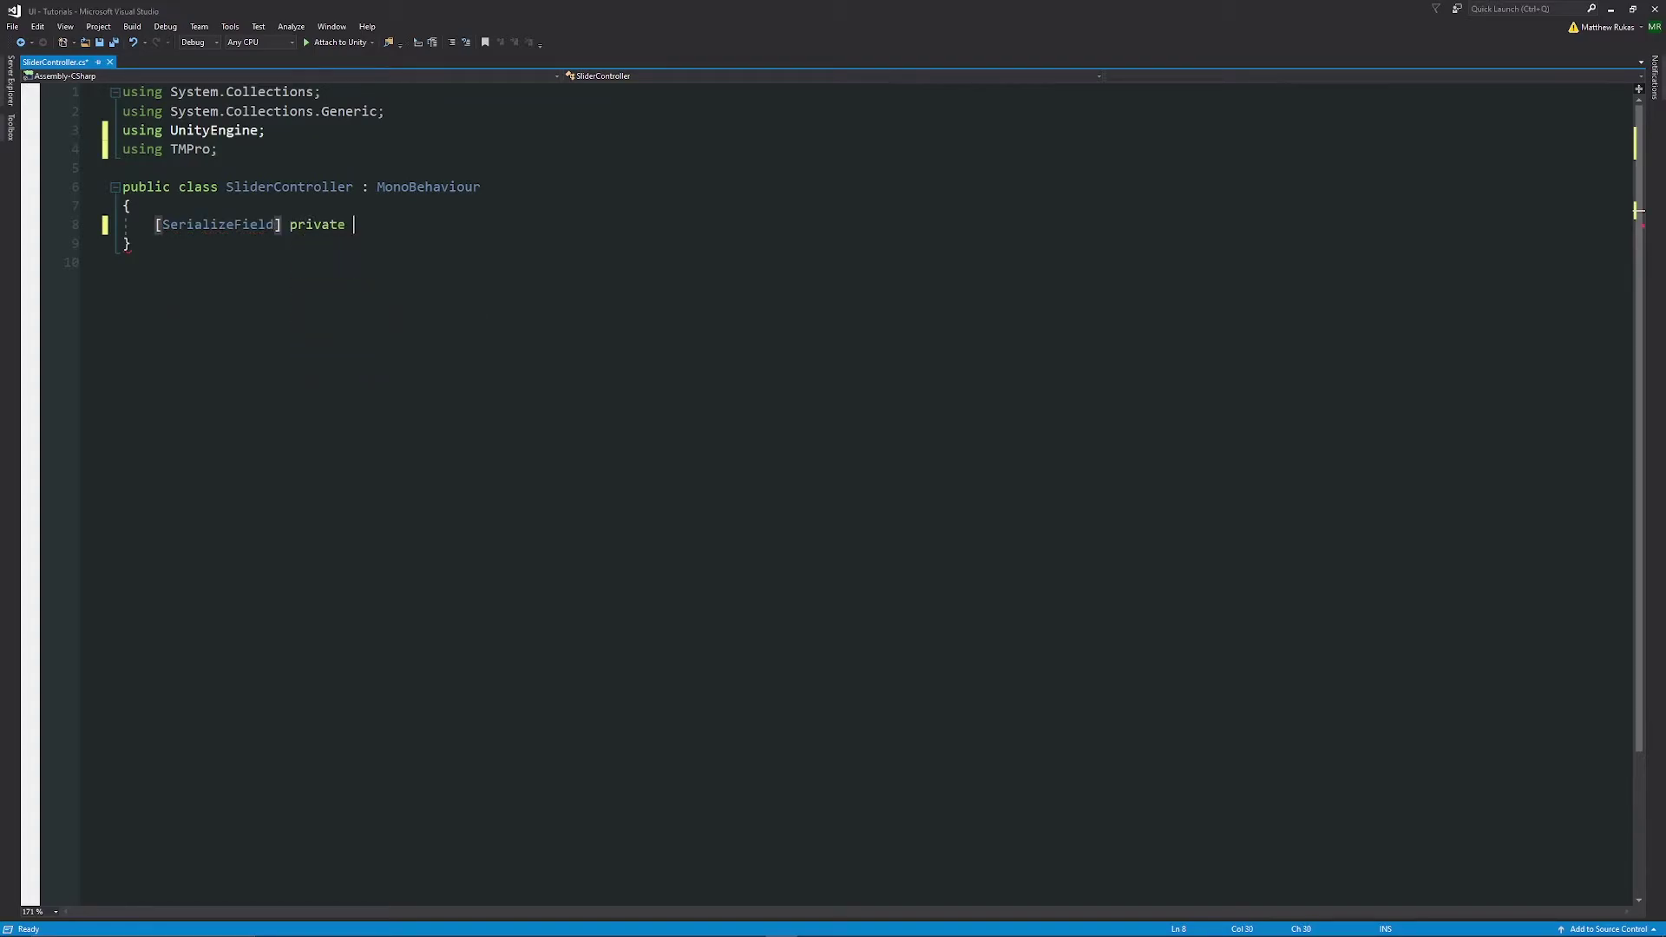
text(TextMesh)
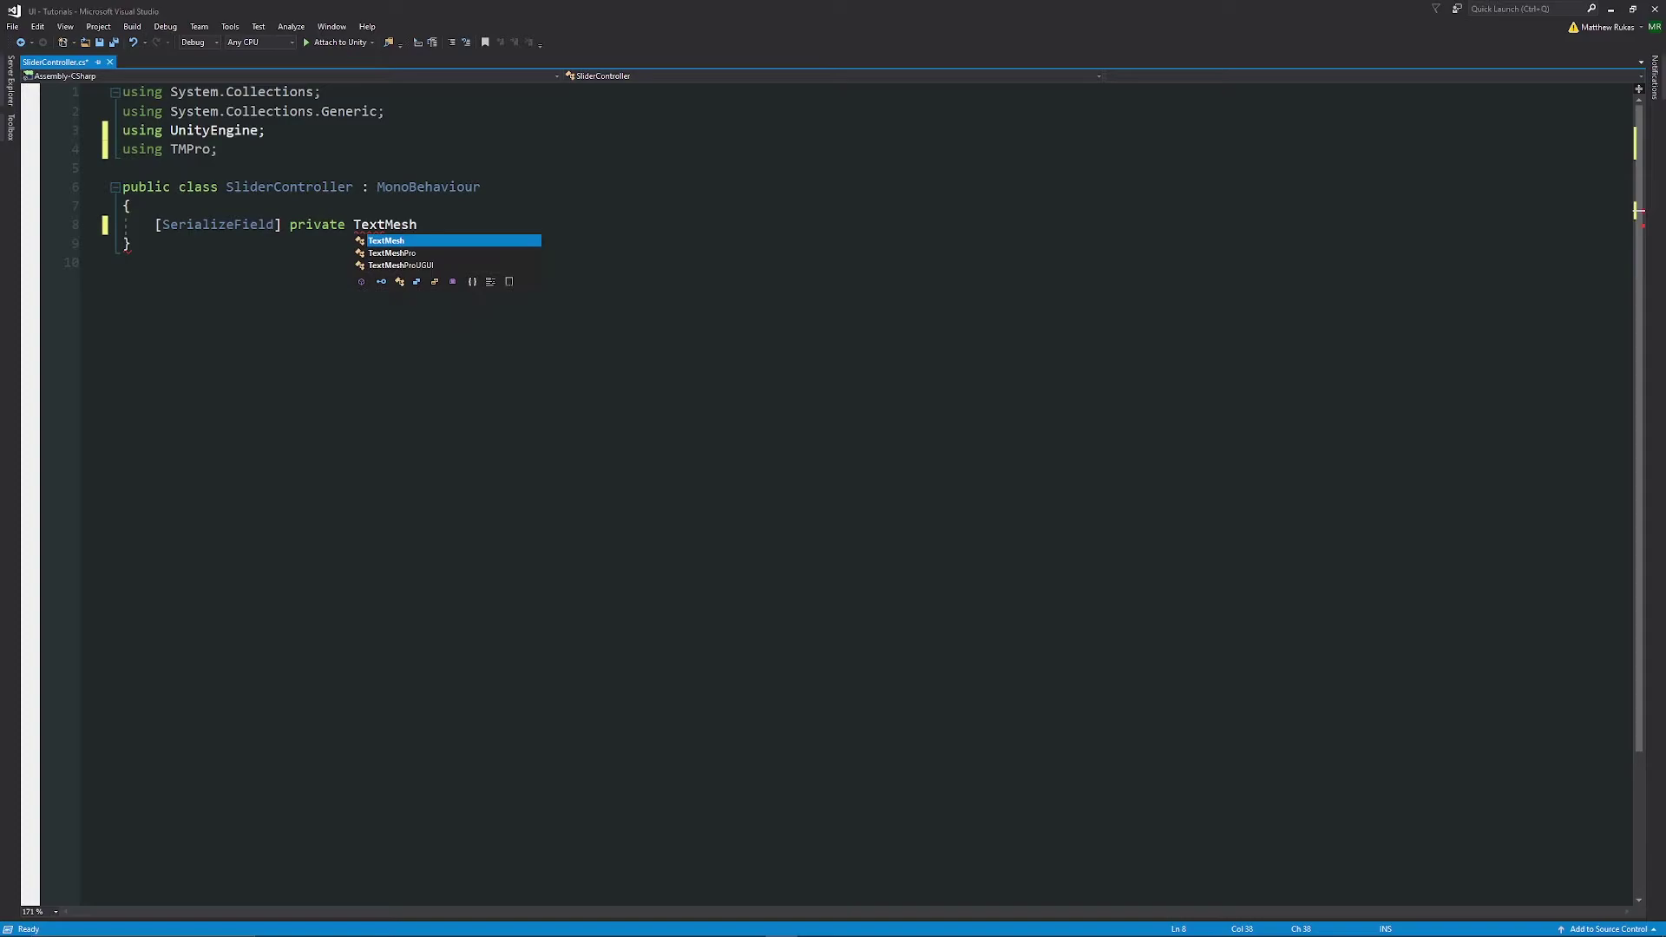
text(pro)
key(Down)
key(Tab)
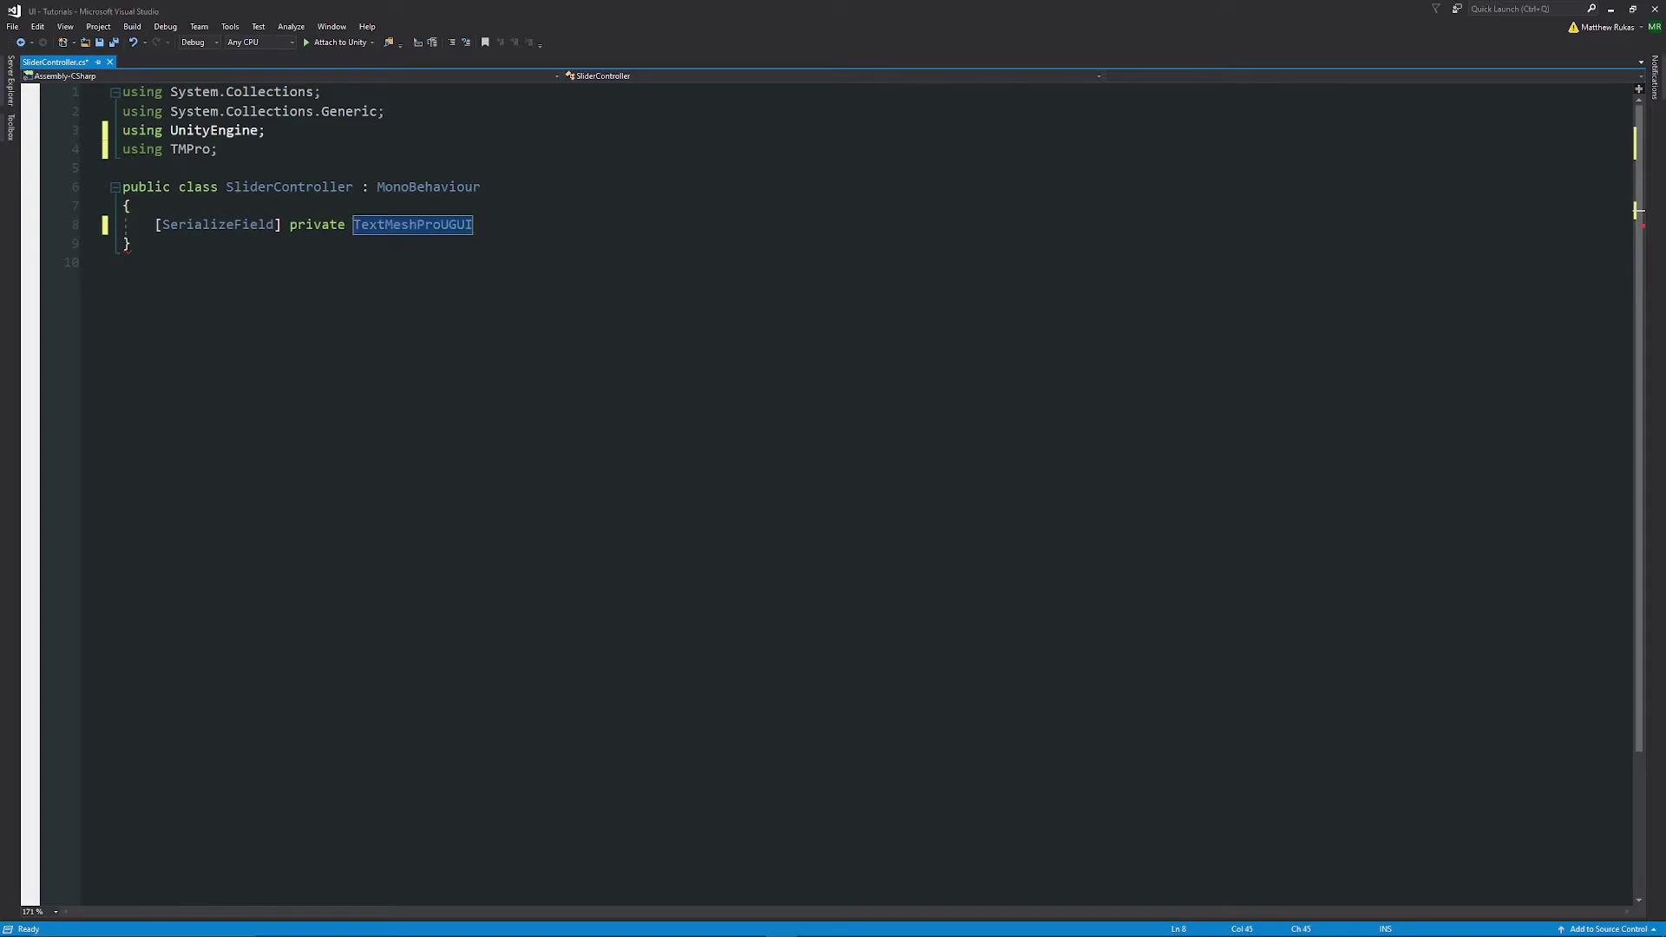
text(sliderText)
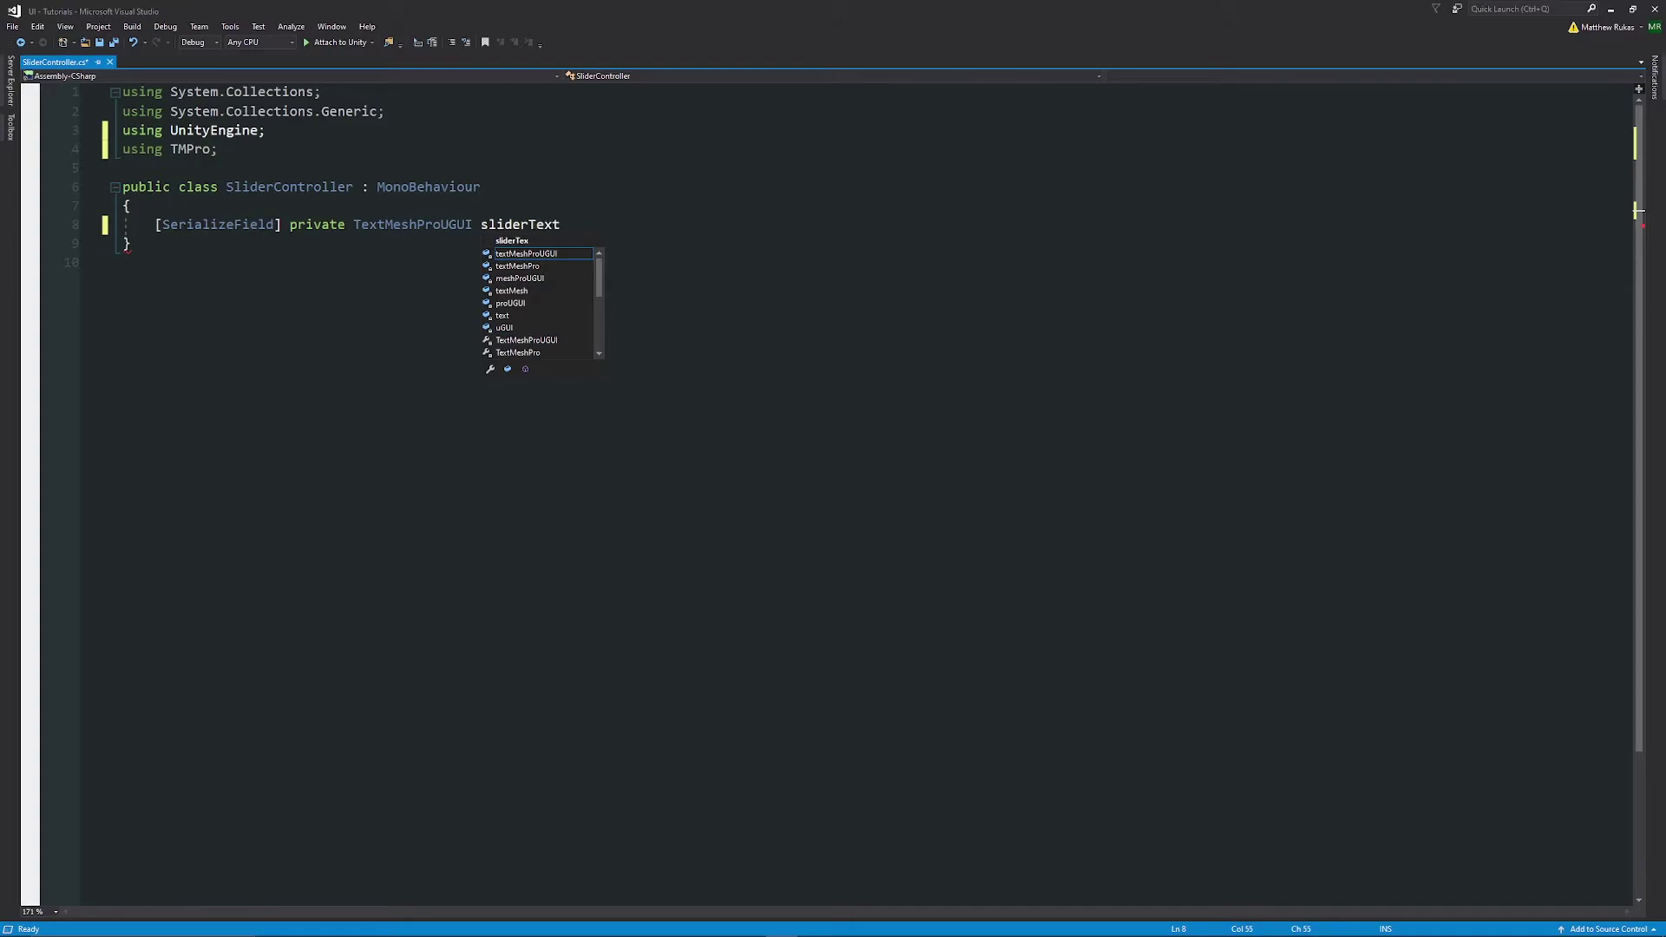
text( -)
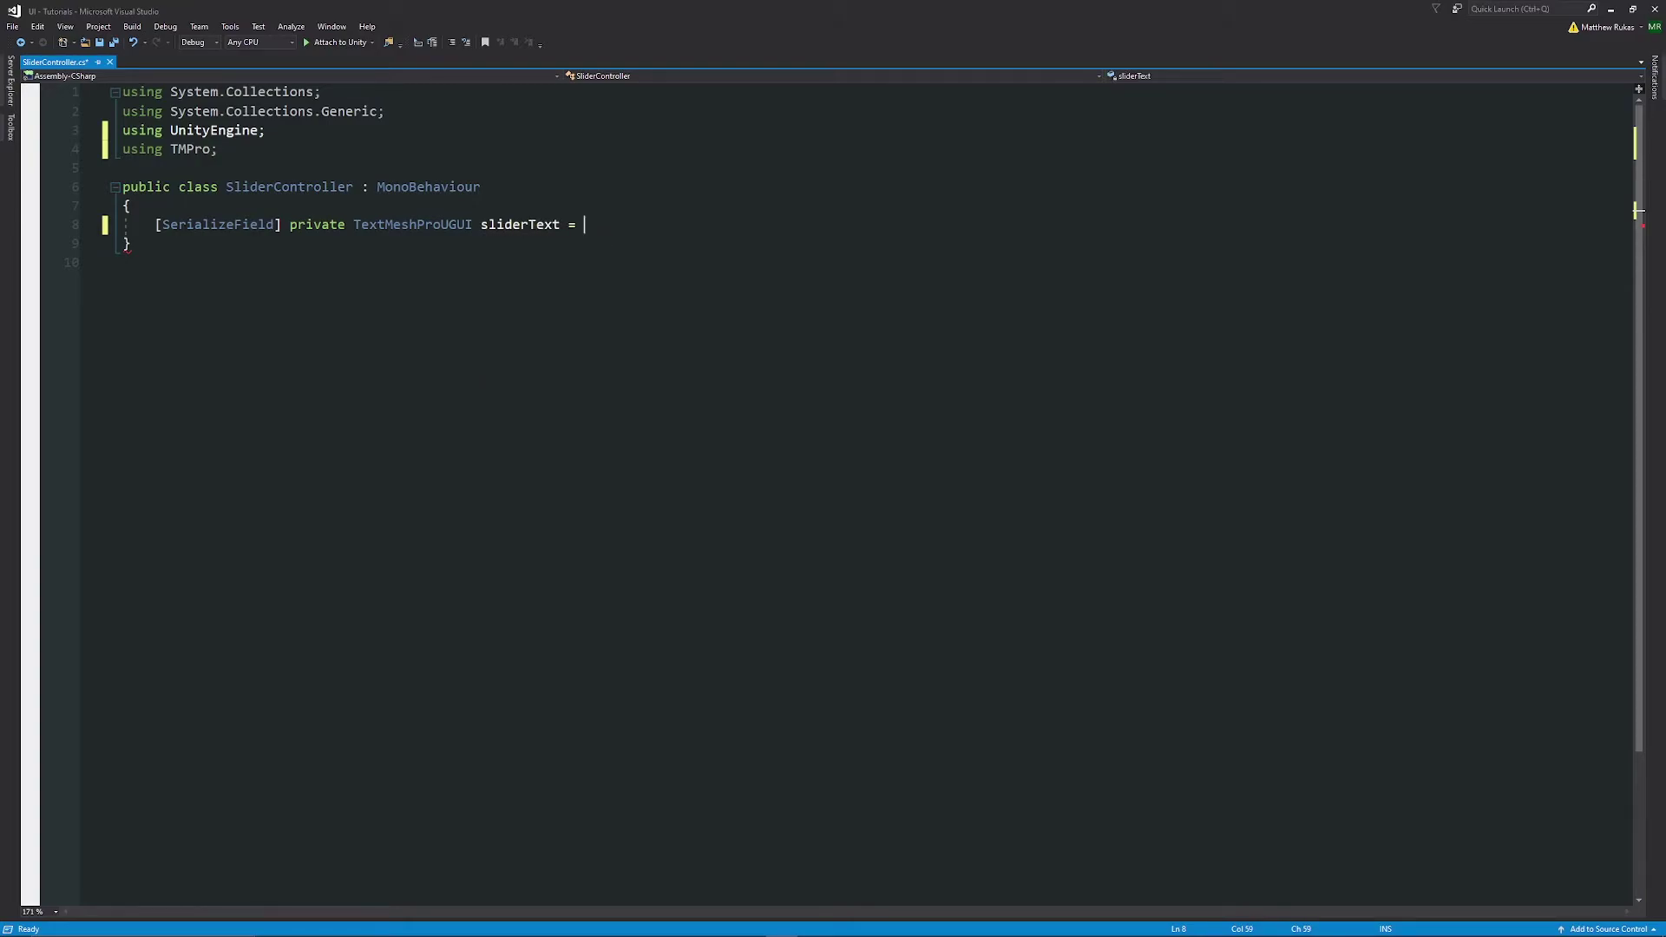
text(nujl)
text(;)
key(Return)
key(Return)
text([]s)
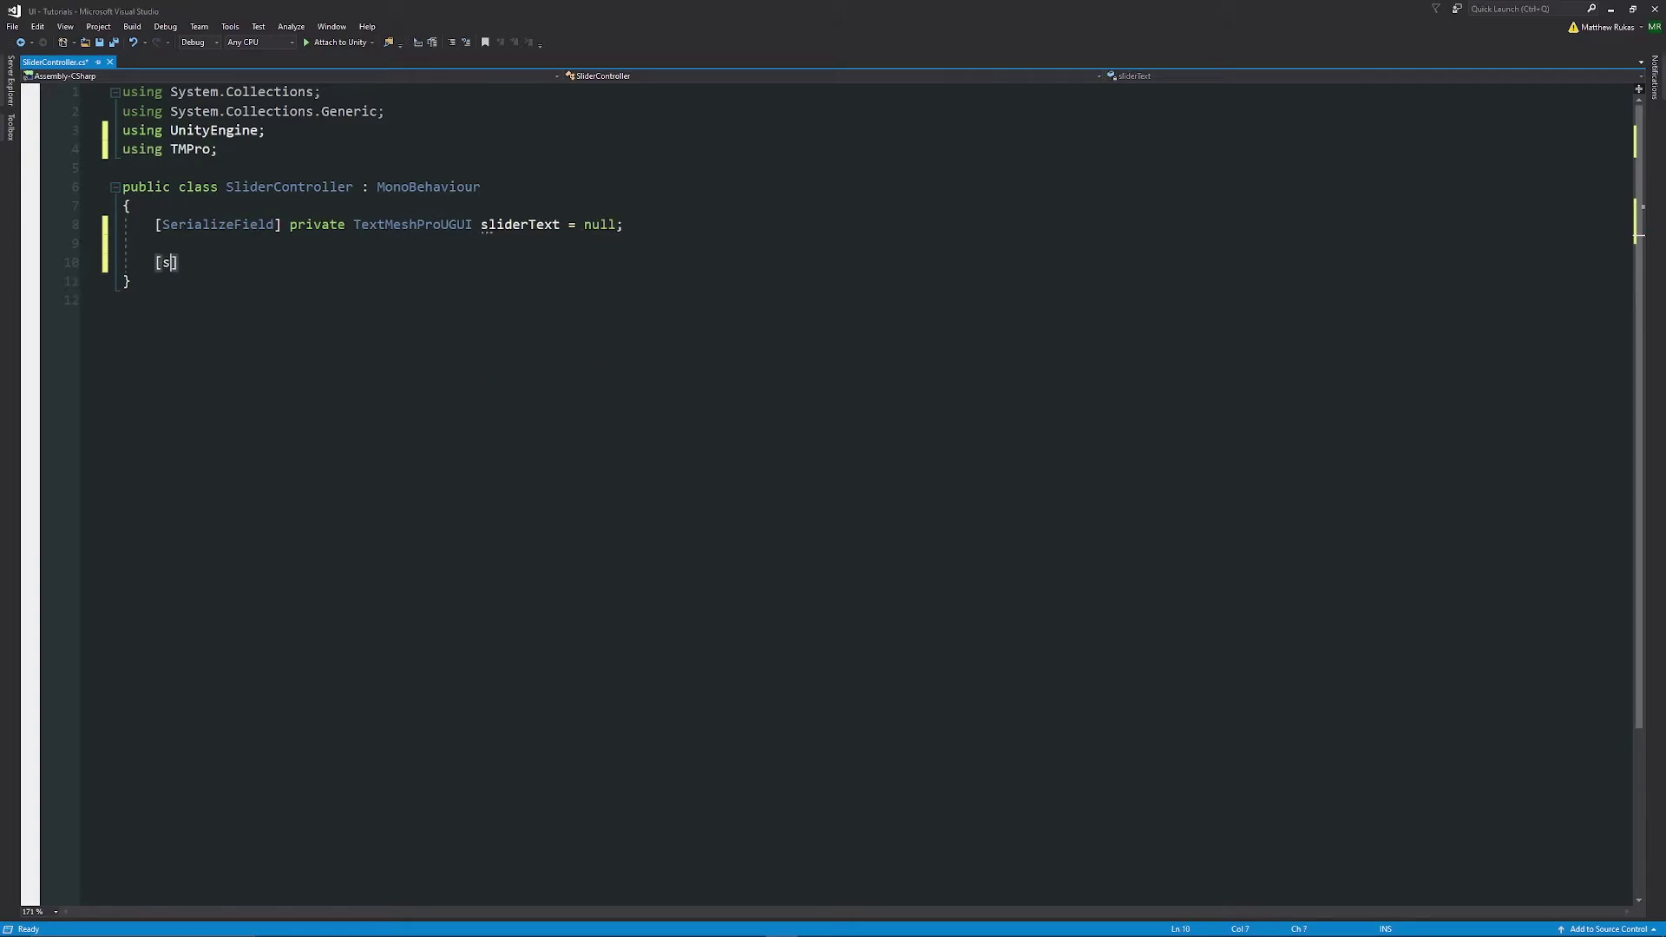
text(erializeField)
text( private )
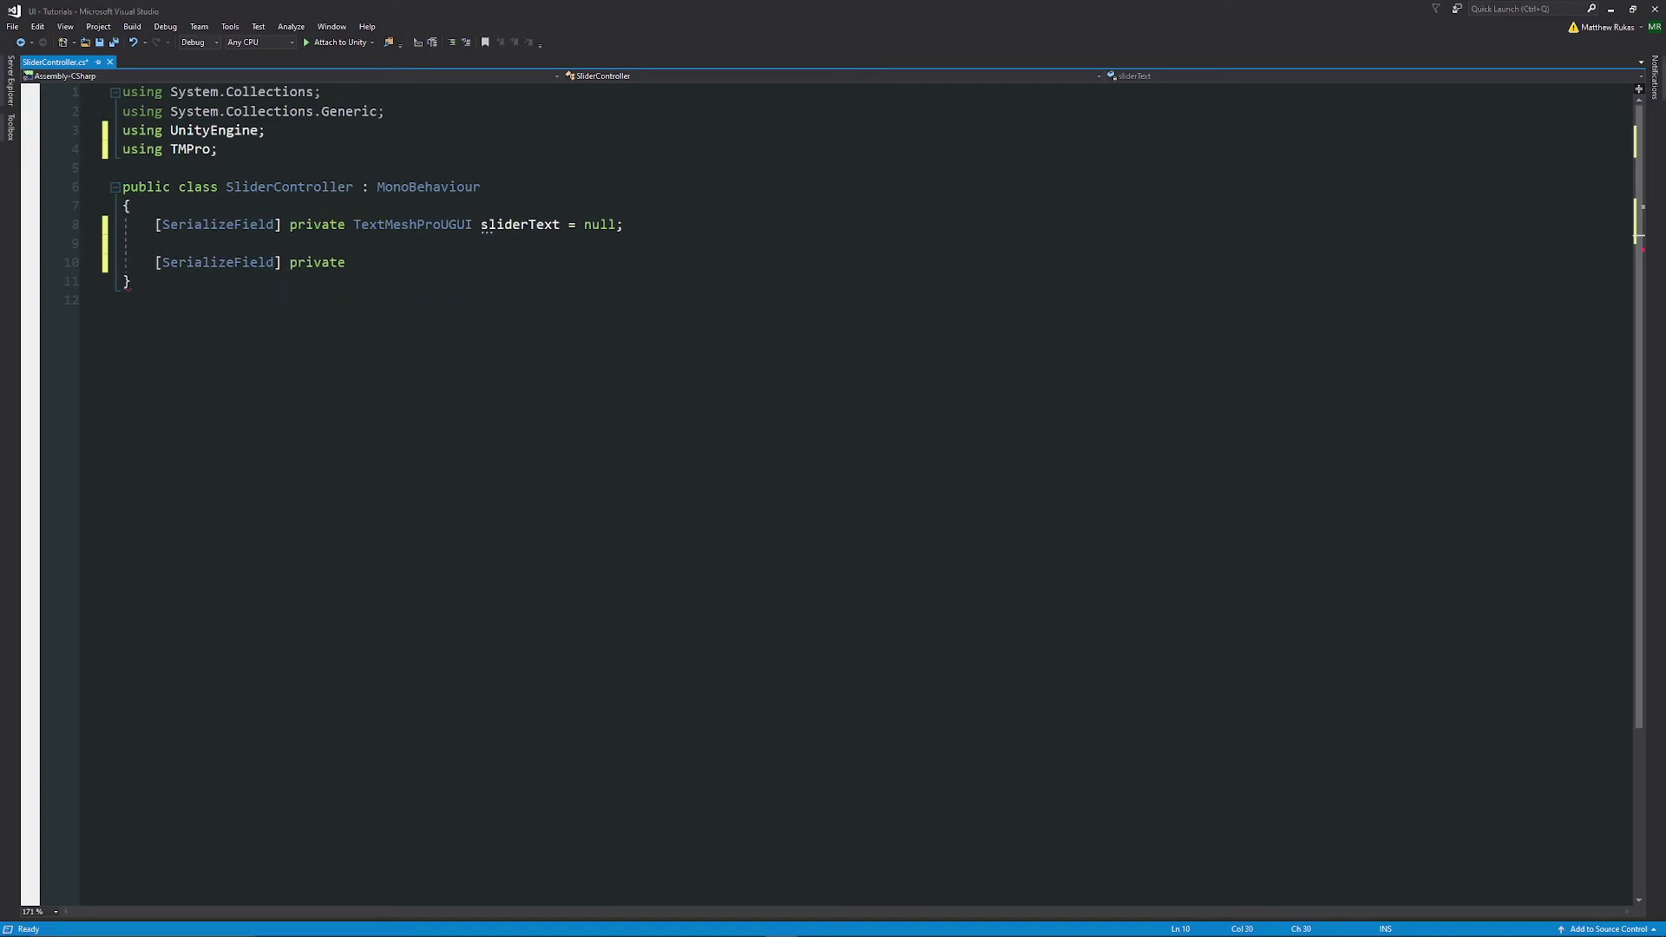
text(float maxSliderAmount =)
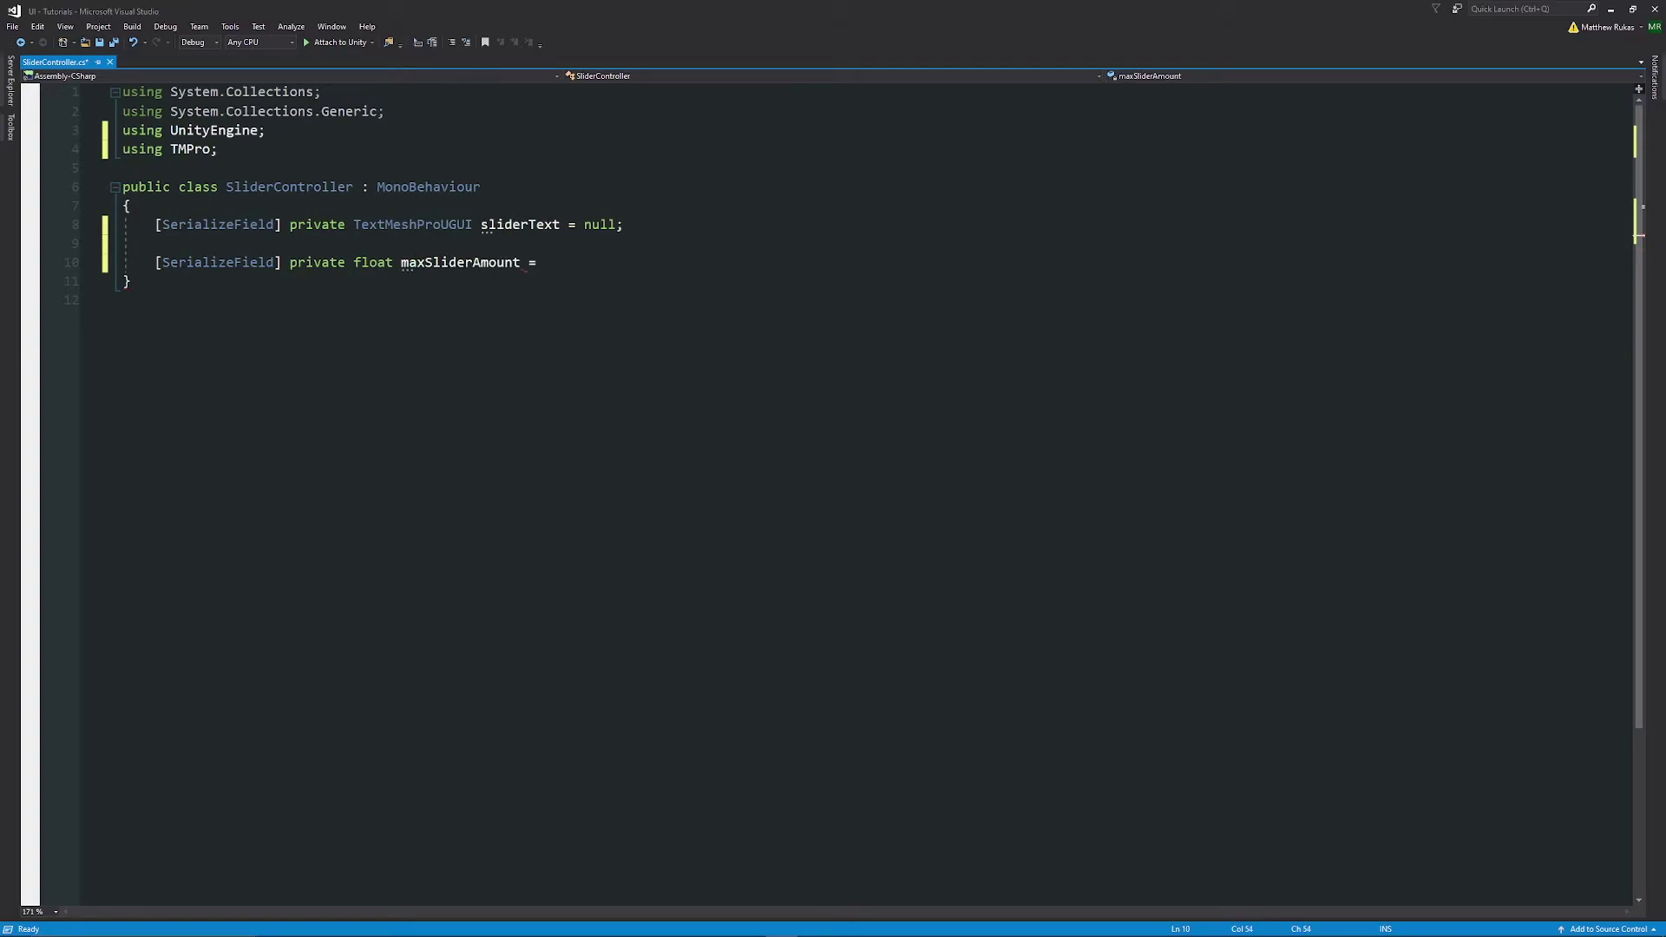
text(.f)
text(f;)
- Add public void SliderChange(float value) computing localValue = value * maxSliderAmount
key(Return)
key(Return)
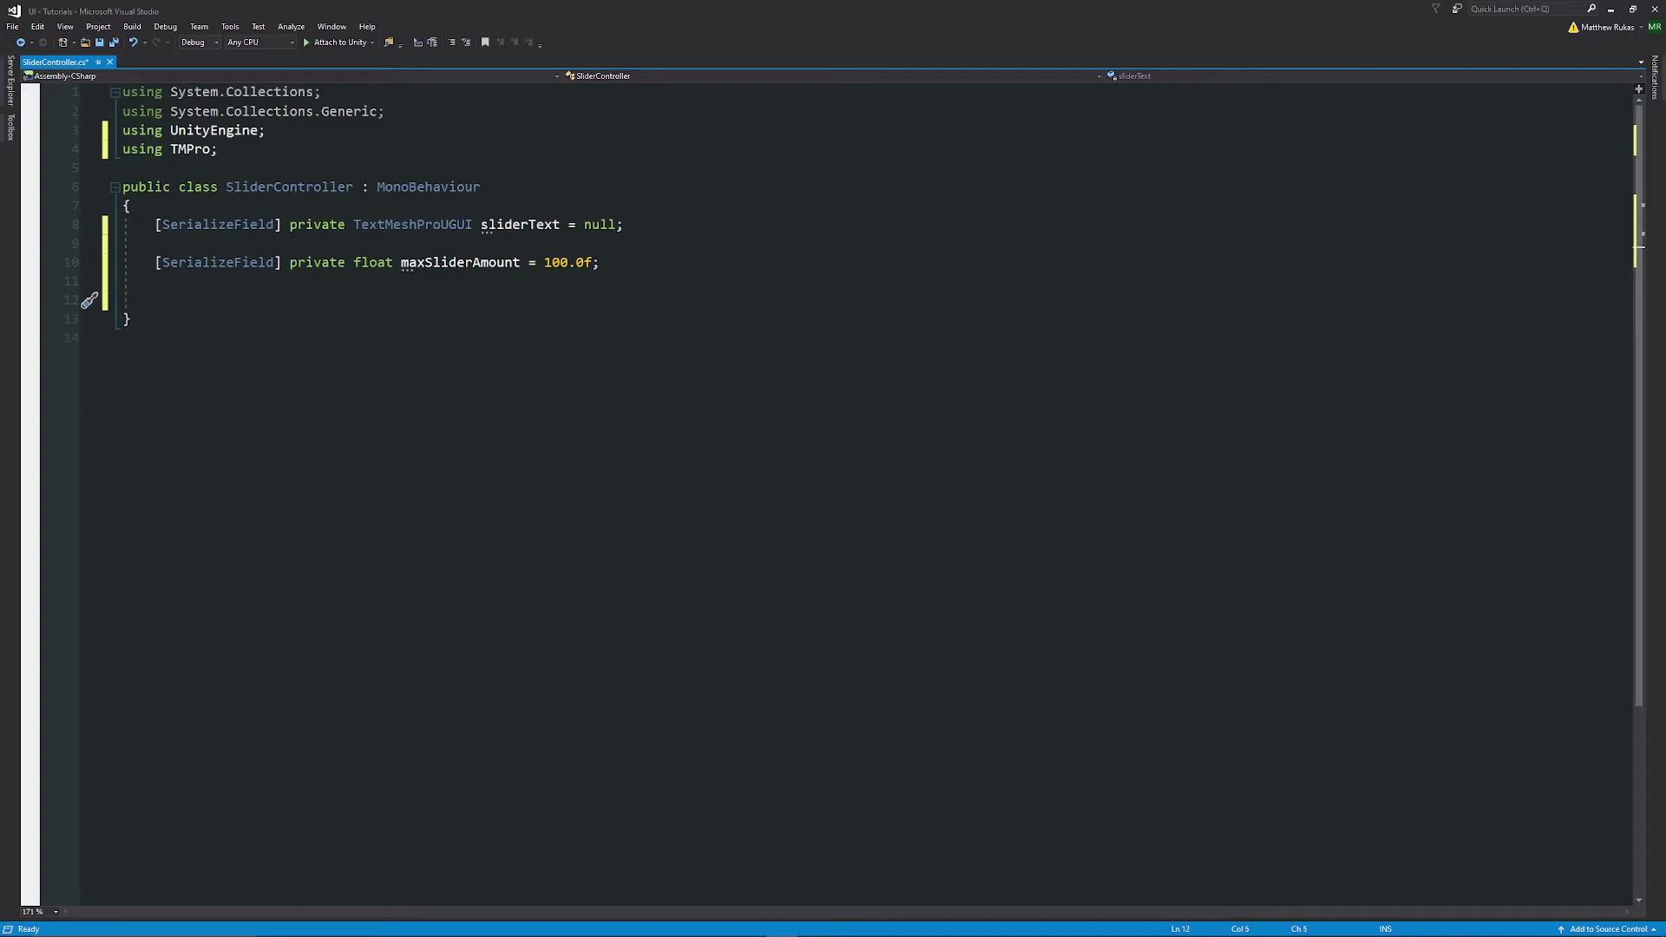
text(public void Sl)
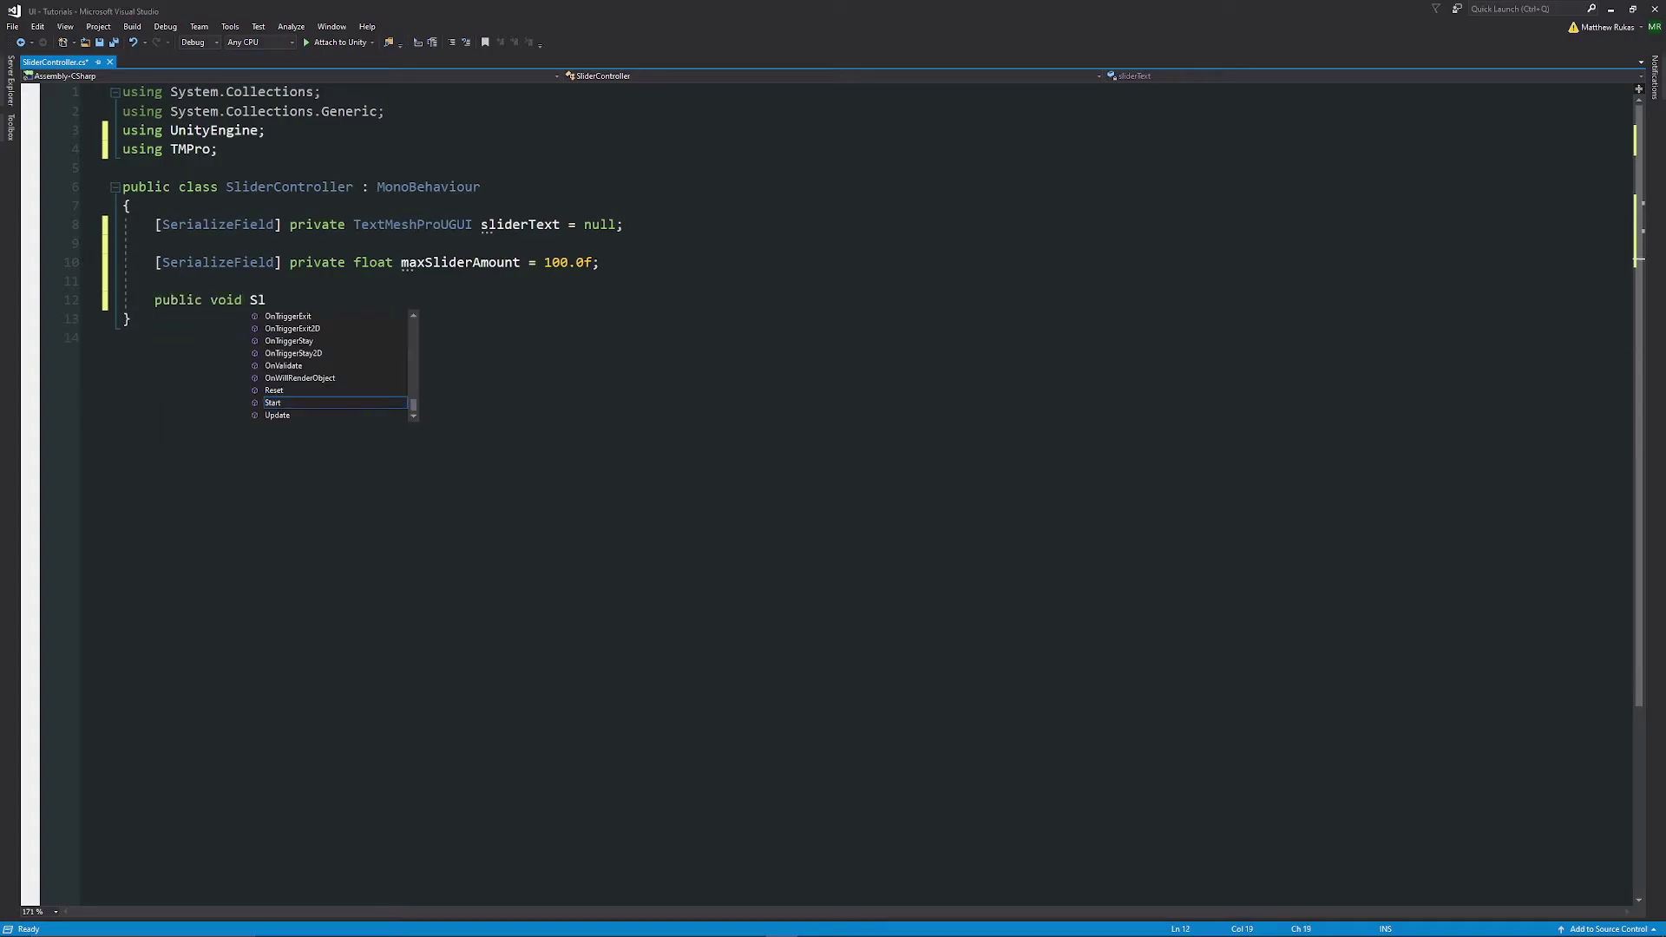
text(iderChange()
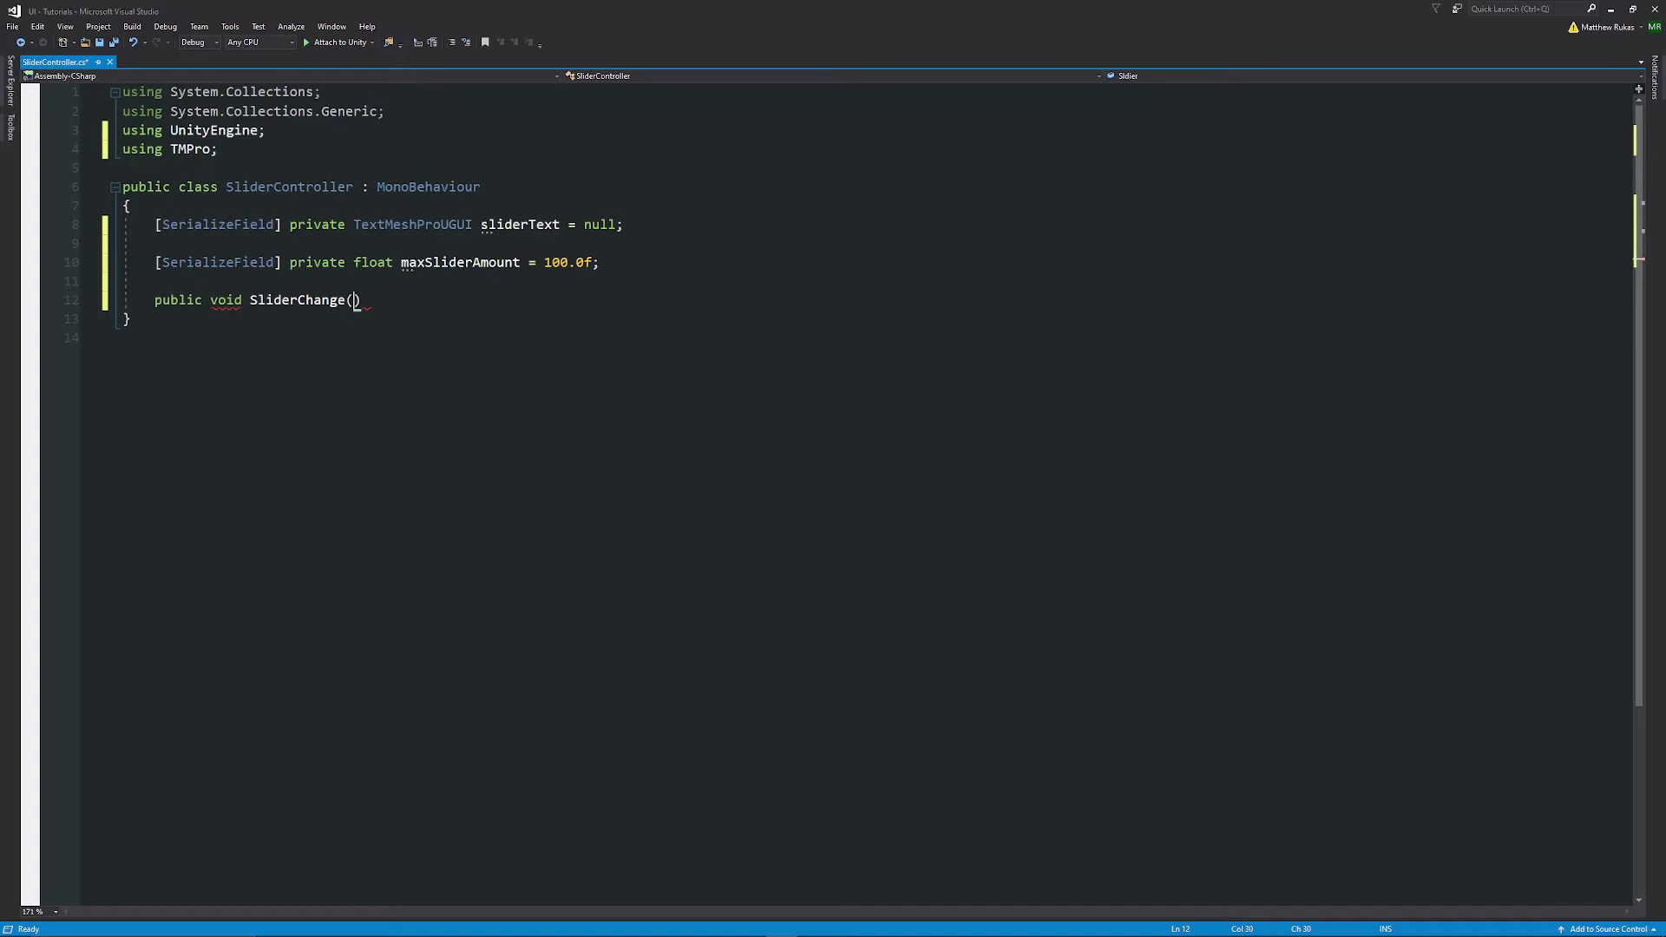
text(float value)
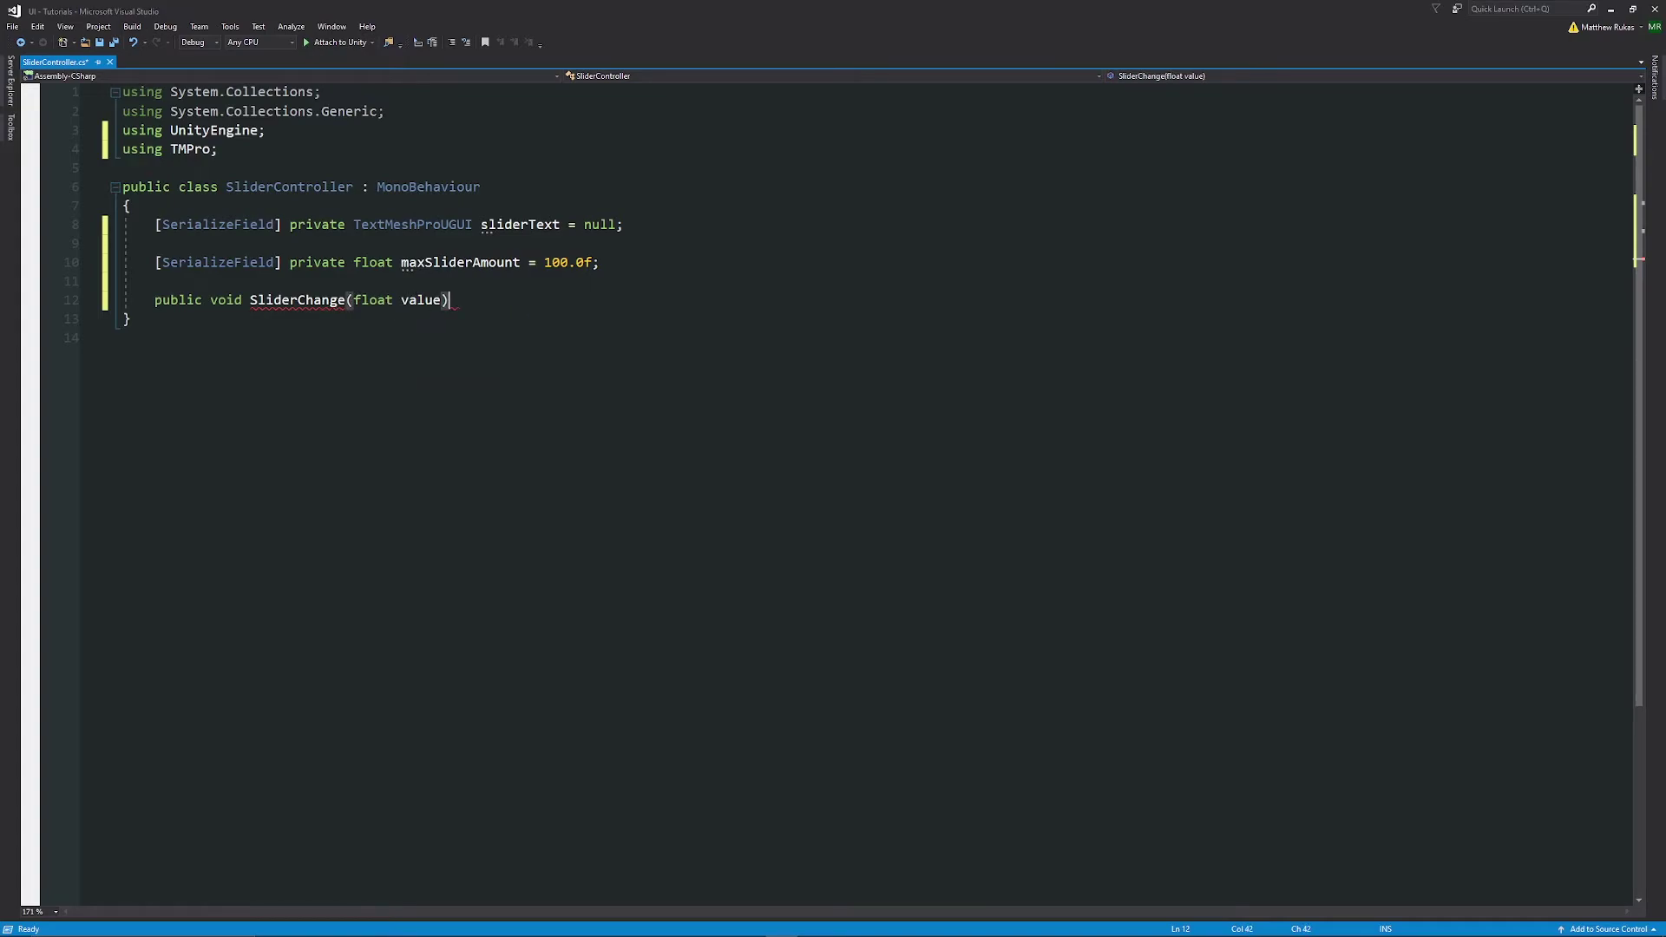
key(Return)
text({)
key(Return)
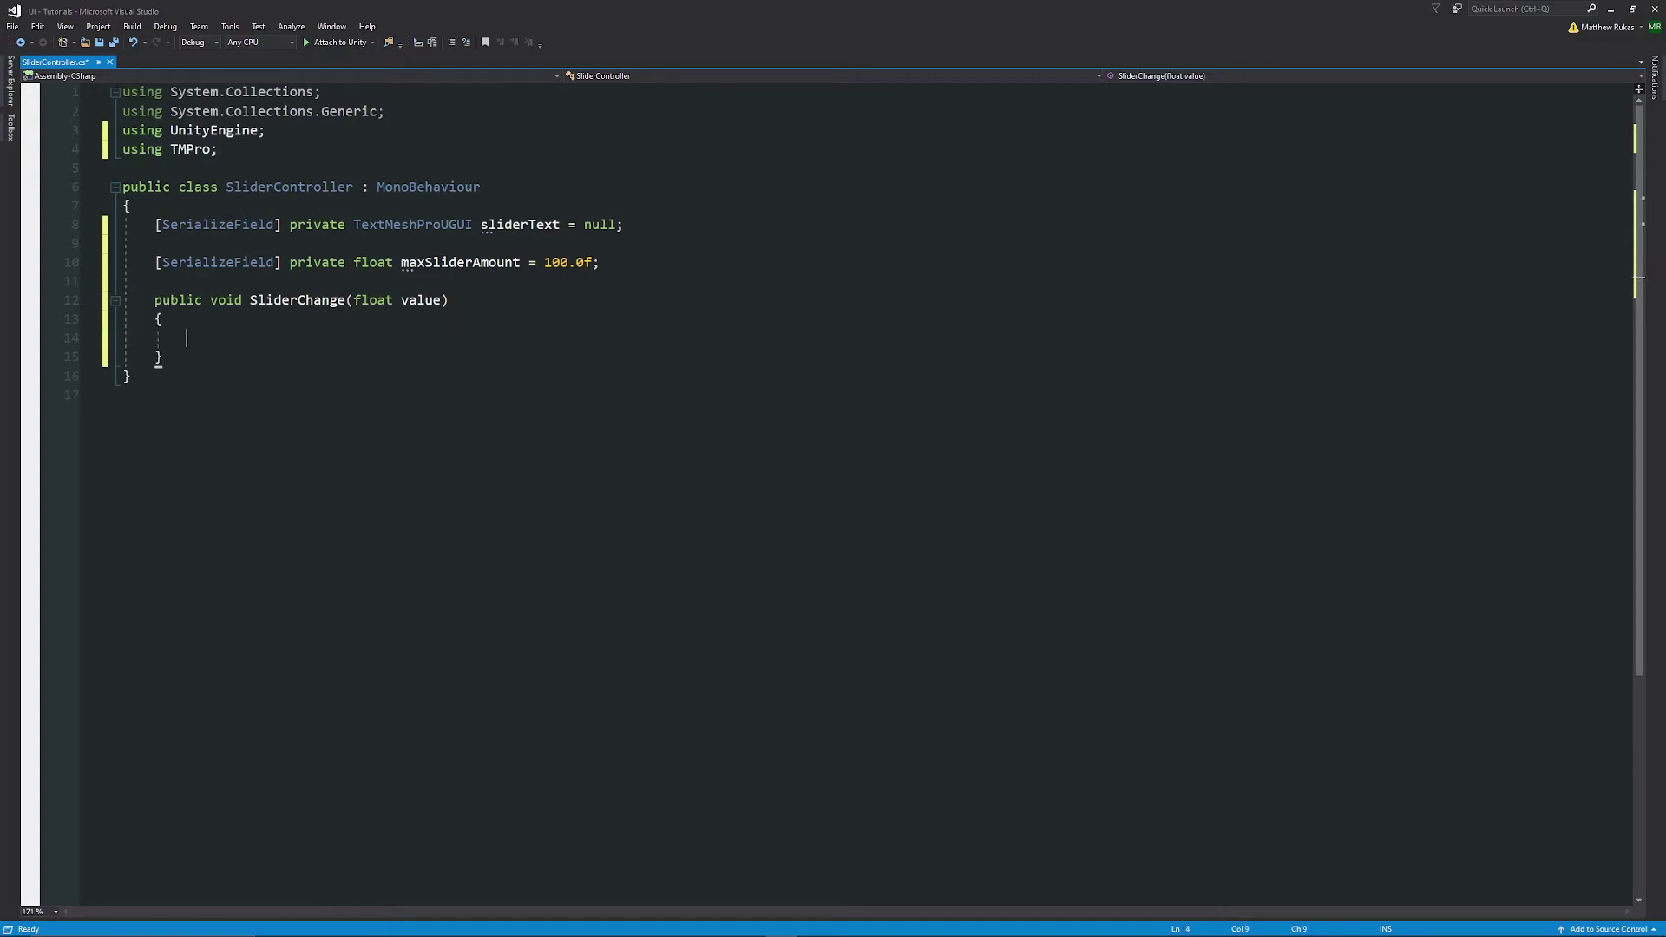
text(float localValue)
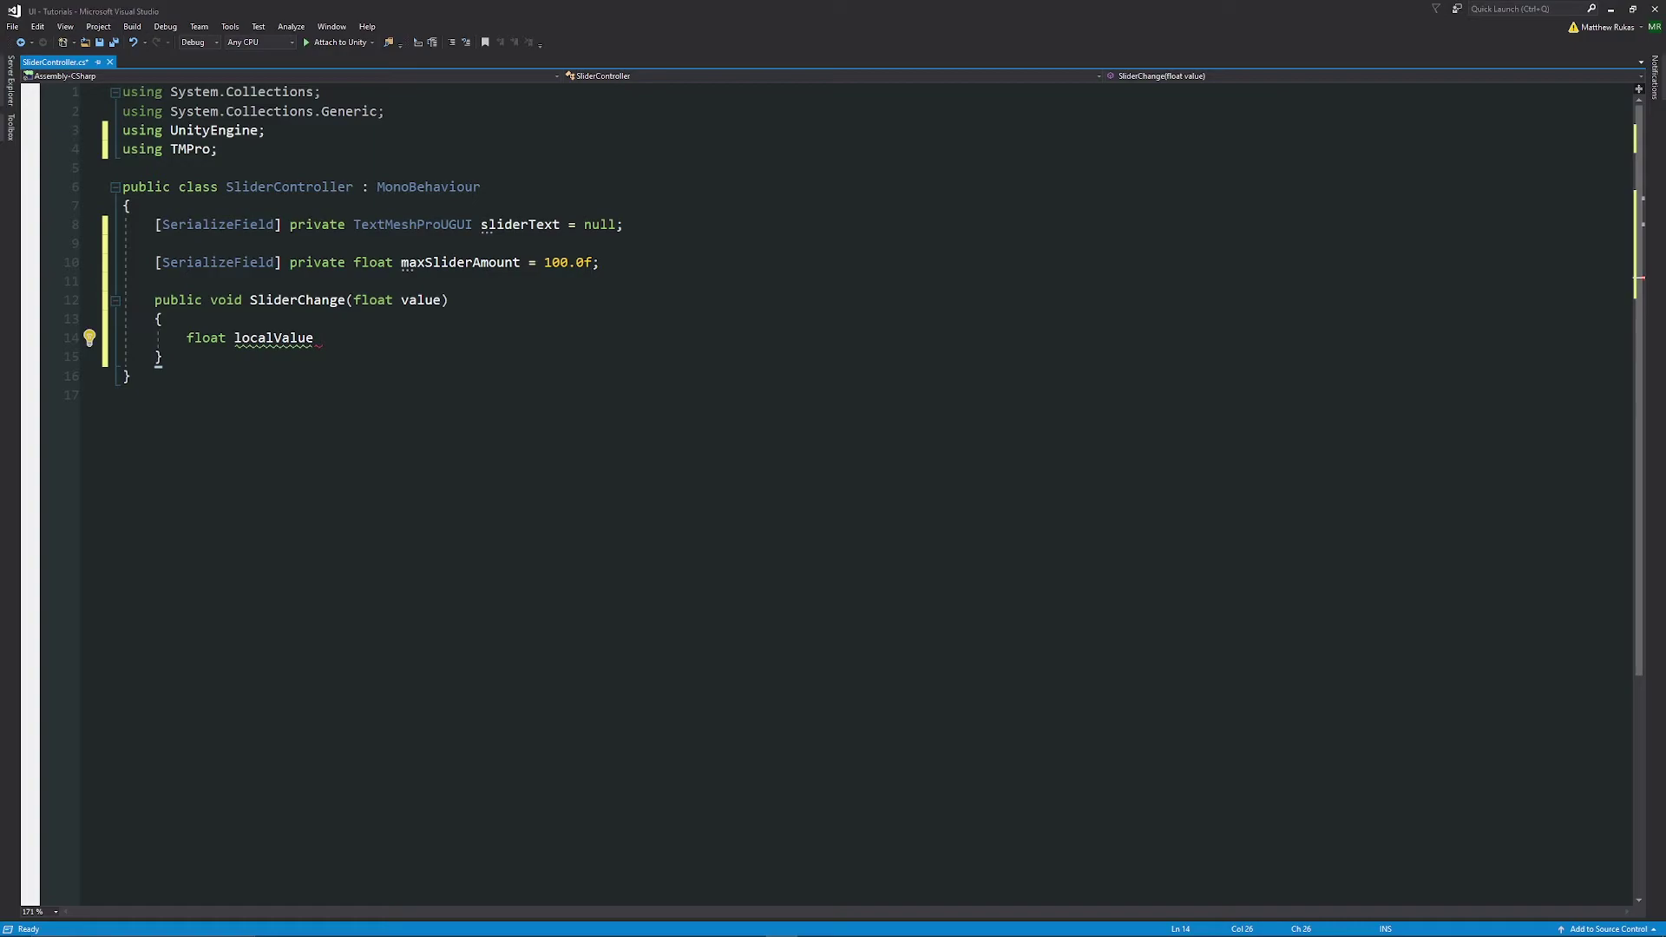
text(value * maxSliderAmount)
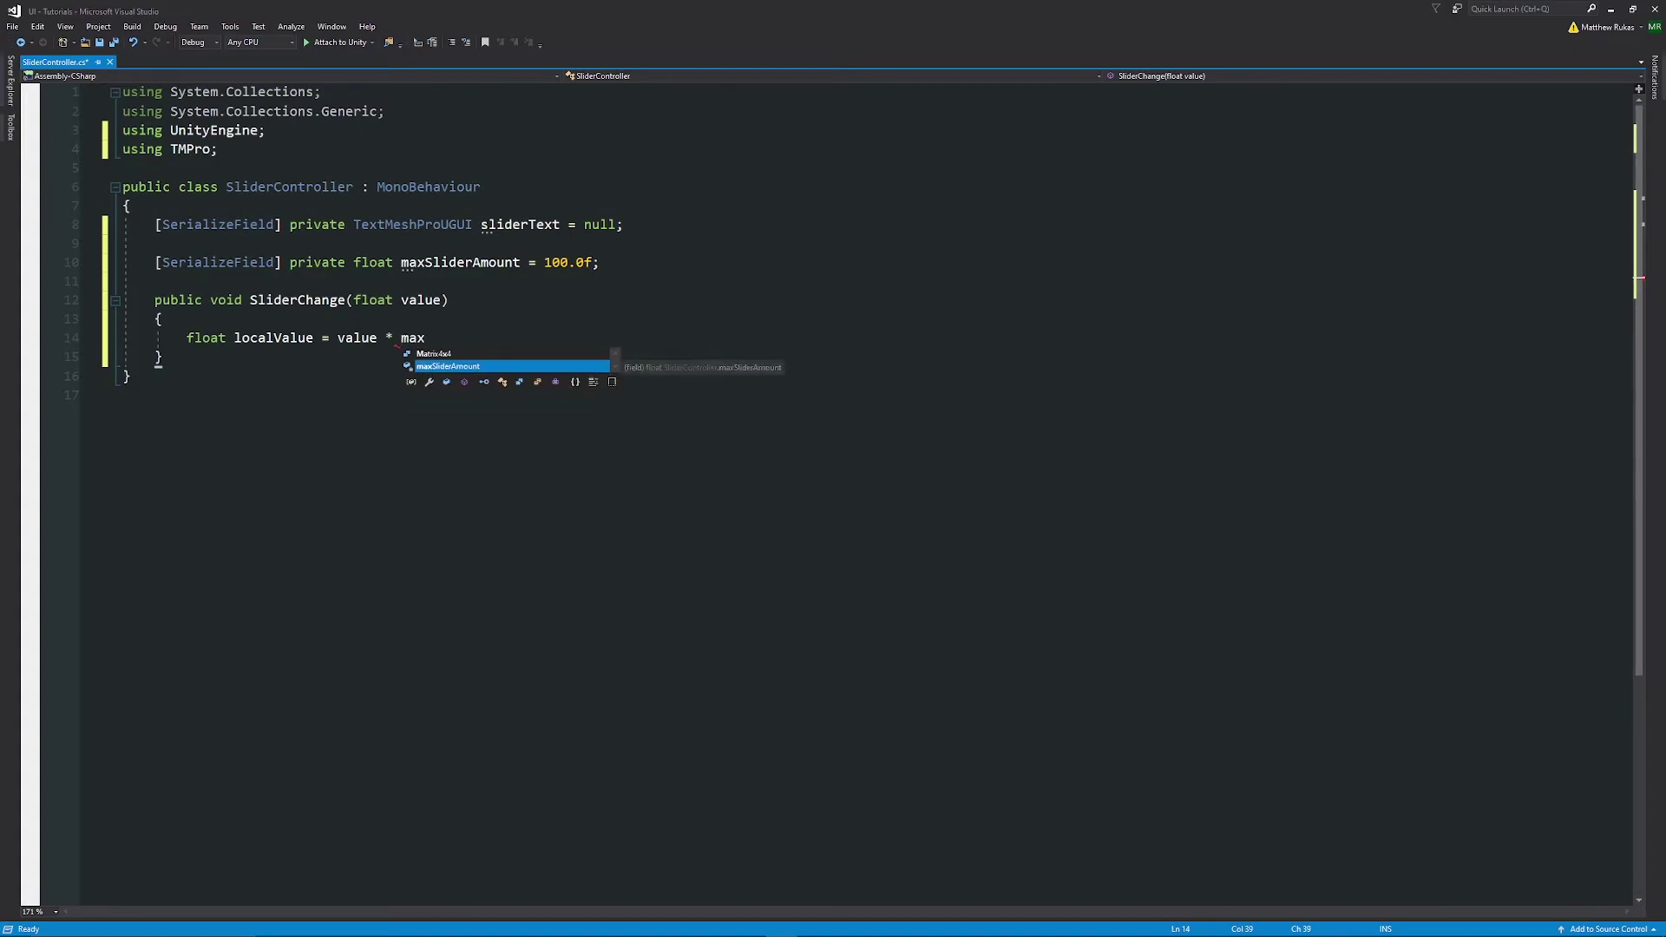
key(Tab)
text(;)
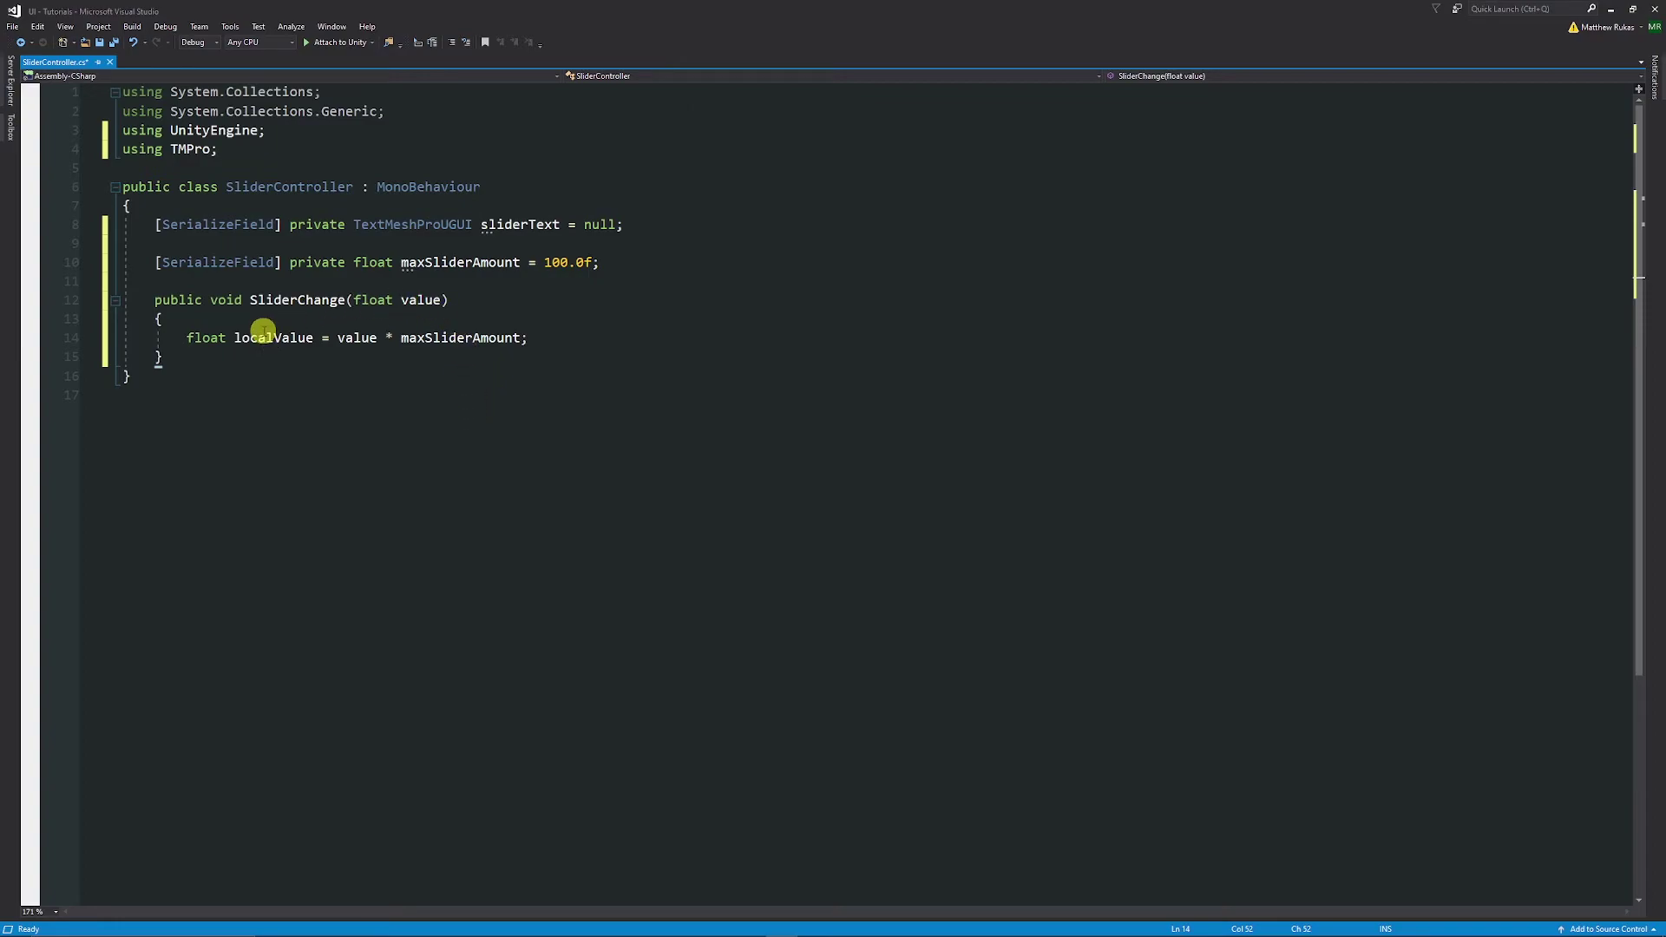
- Set sliderText.text to localValue.ToString("0"), save, then change the format to "0.0"
key(Return)
text(sliderte)
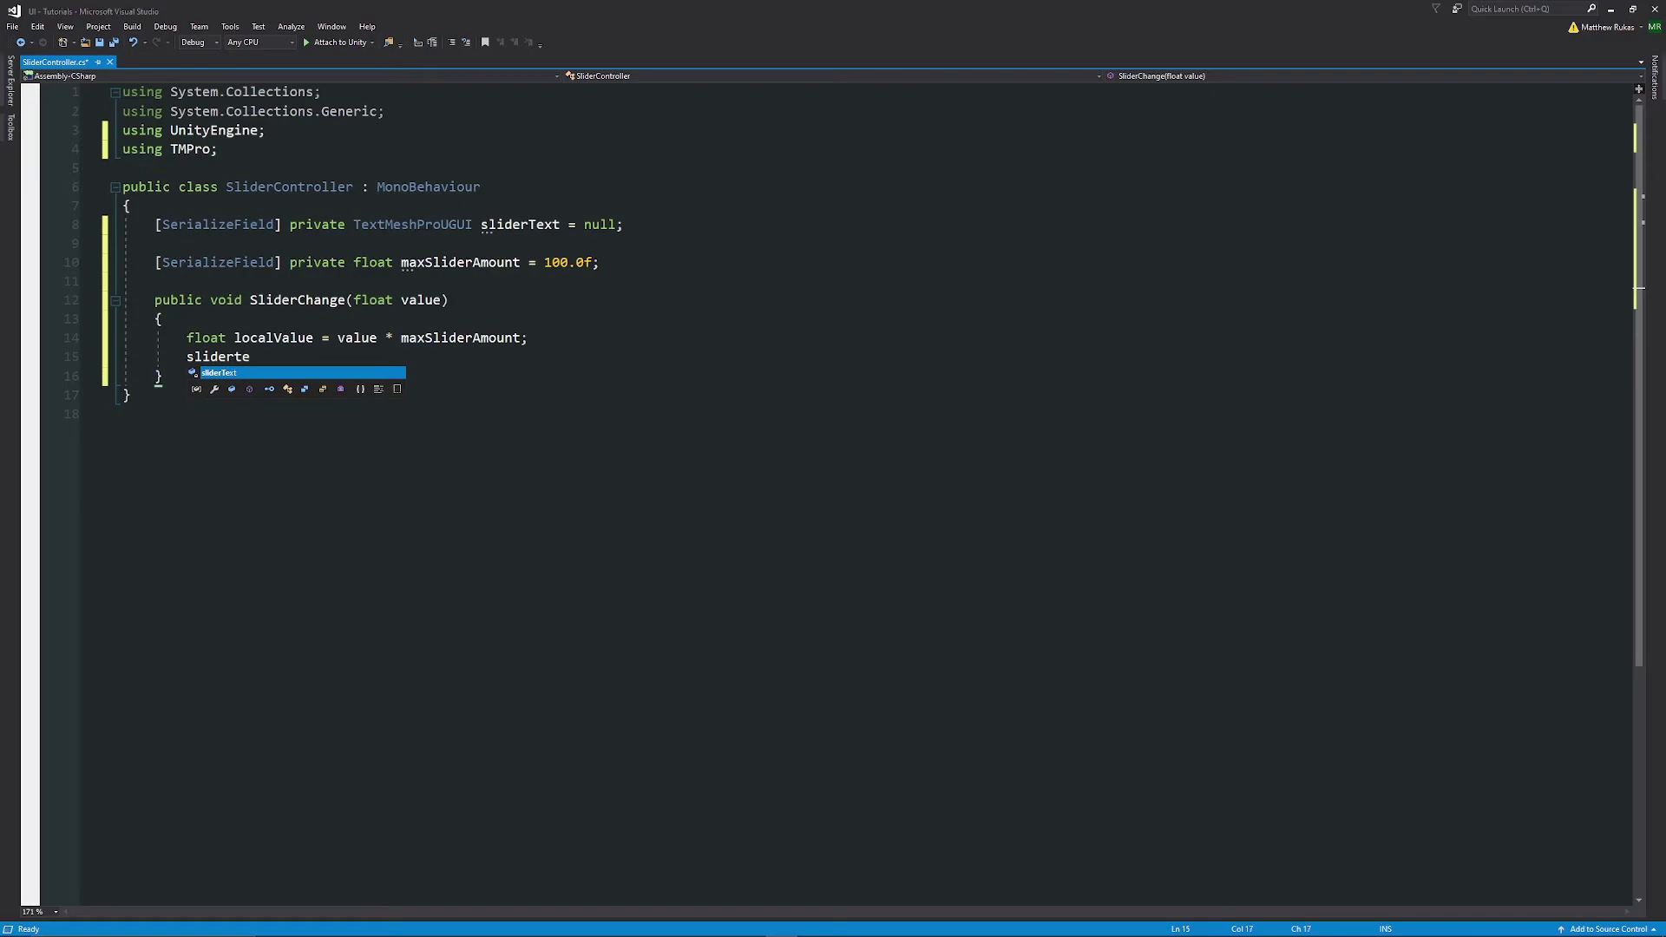
key(Tab)
text(.tex)
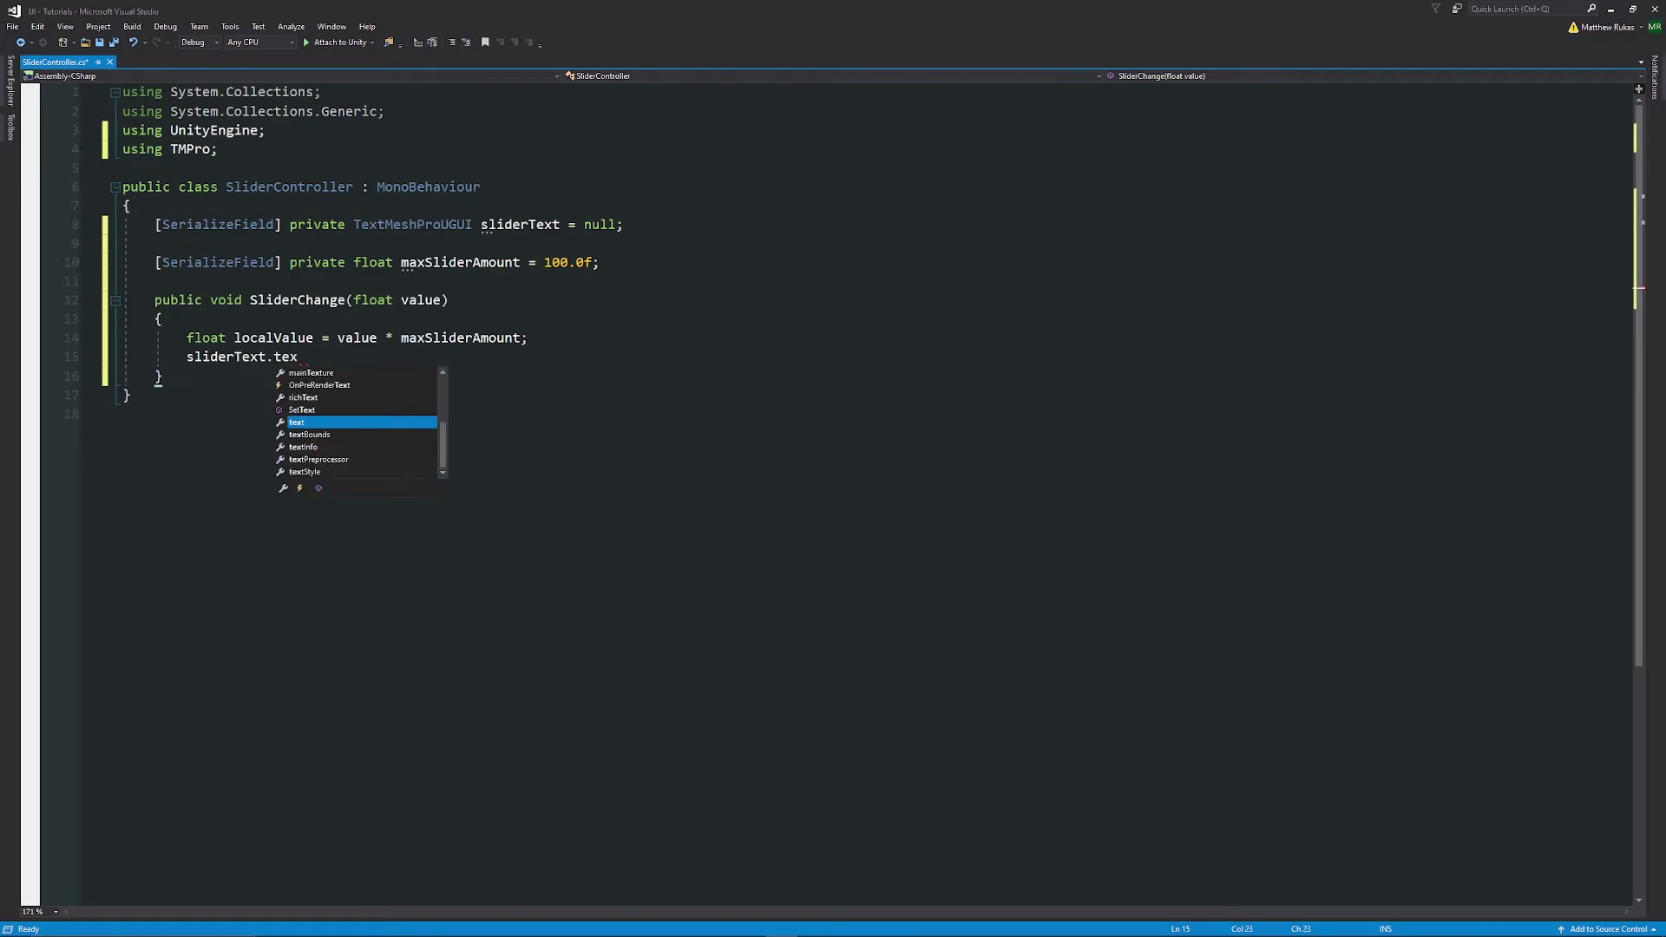
text(t = localValue)
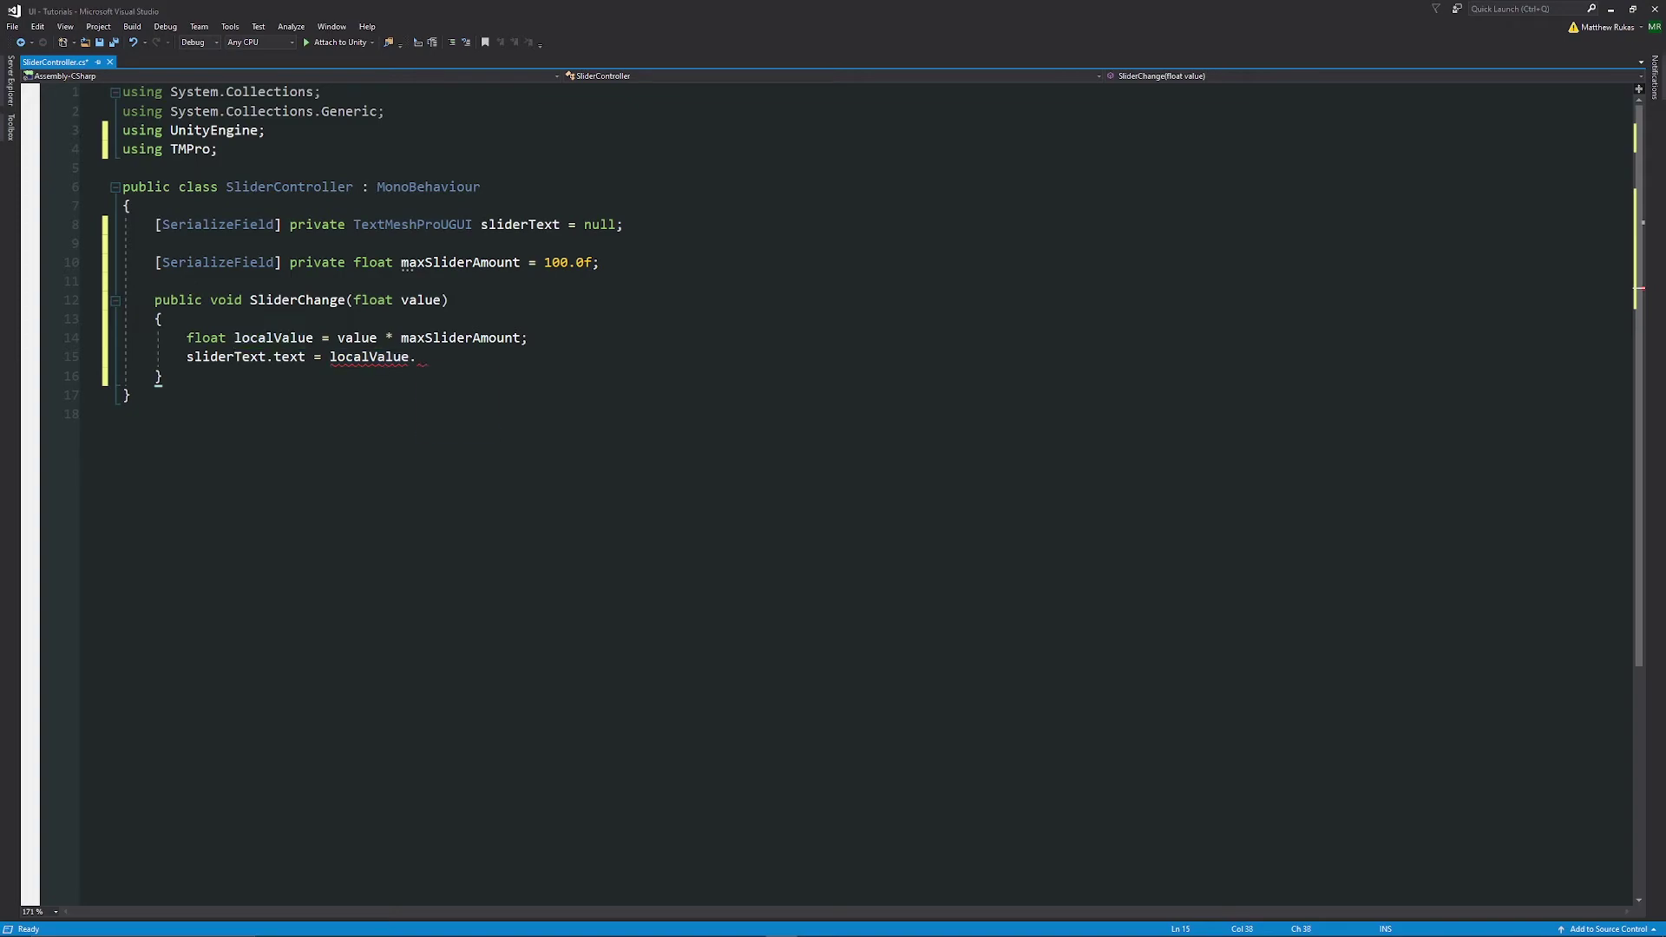
text(.ToString(")
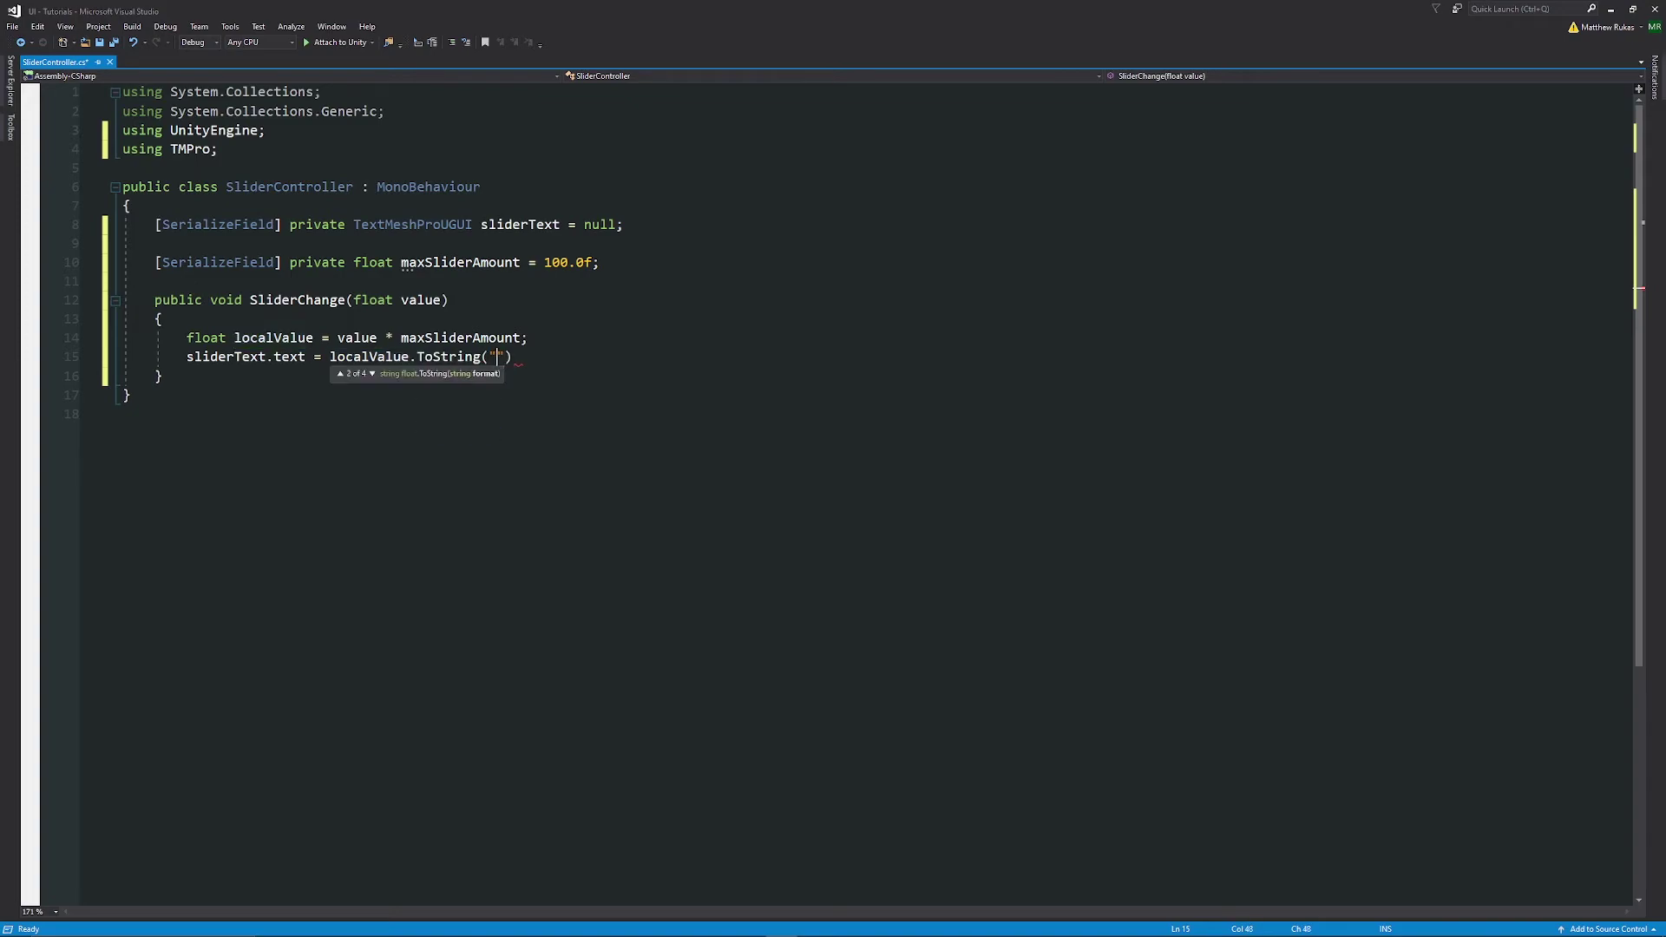
text(0");)
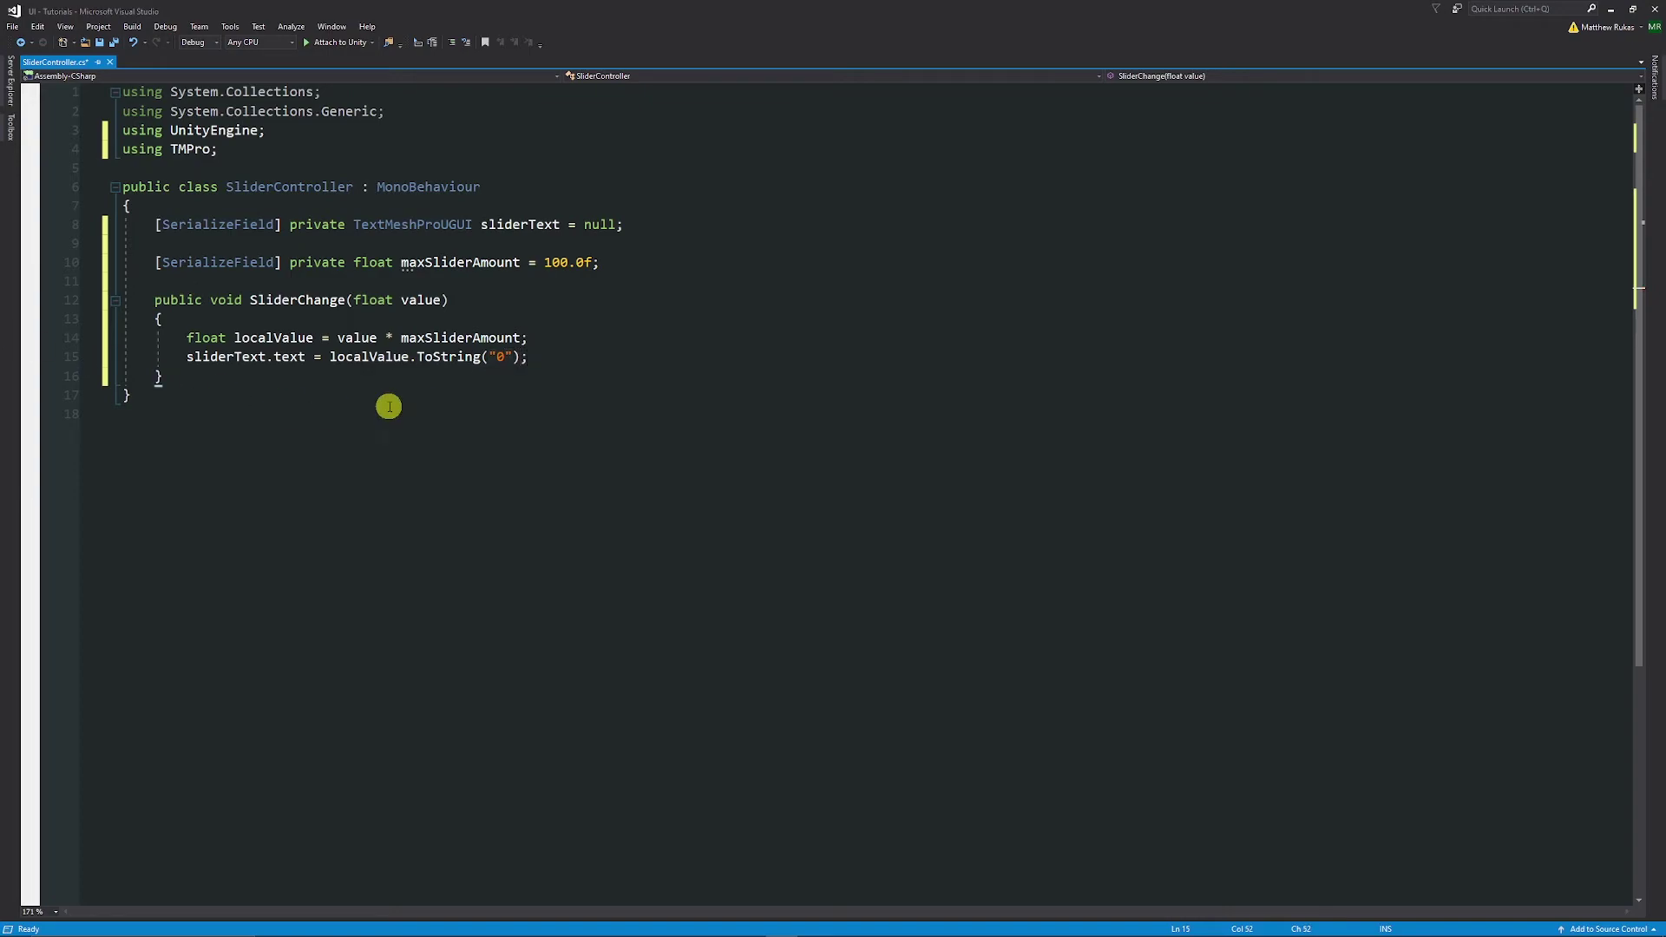
key(ctrl+s)
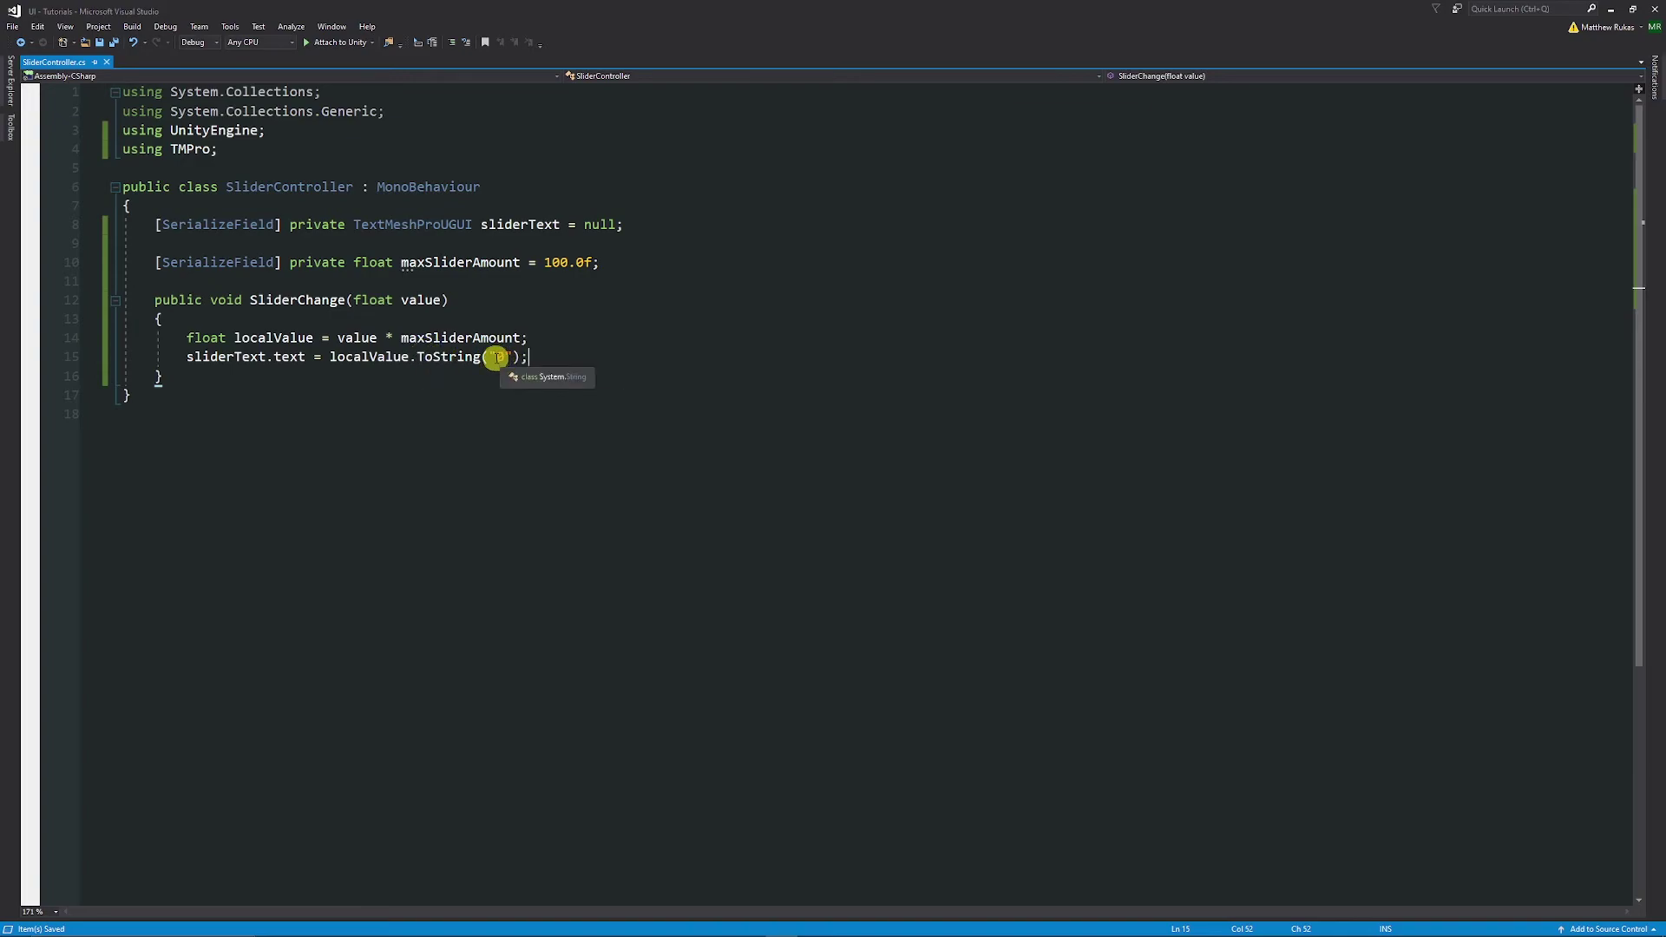
click(500, 358)
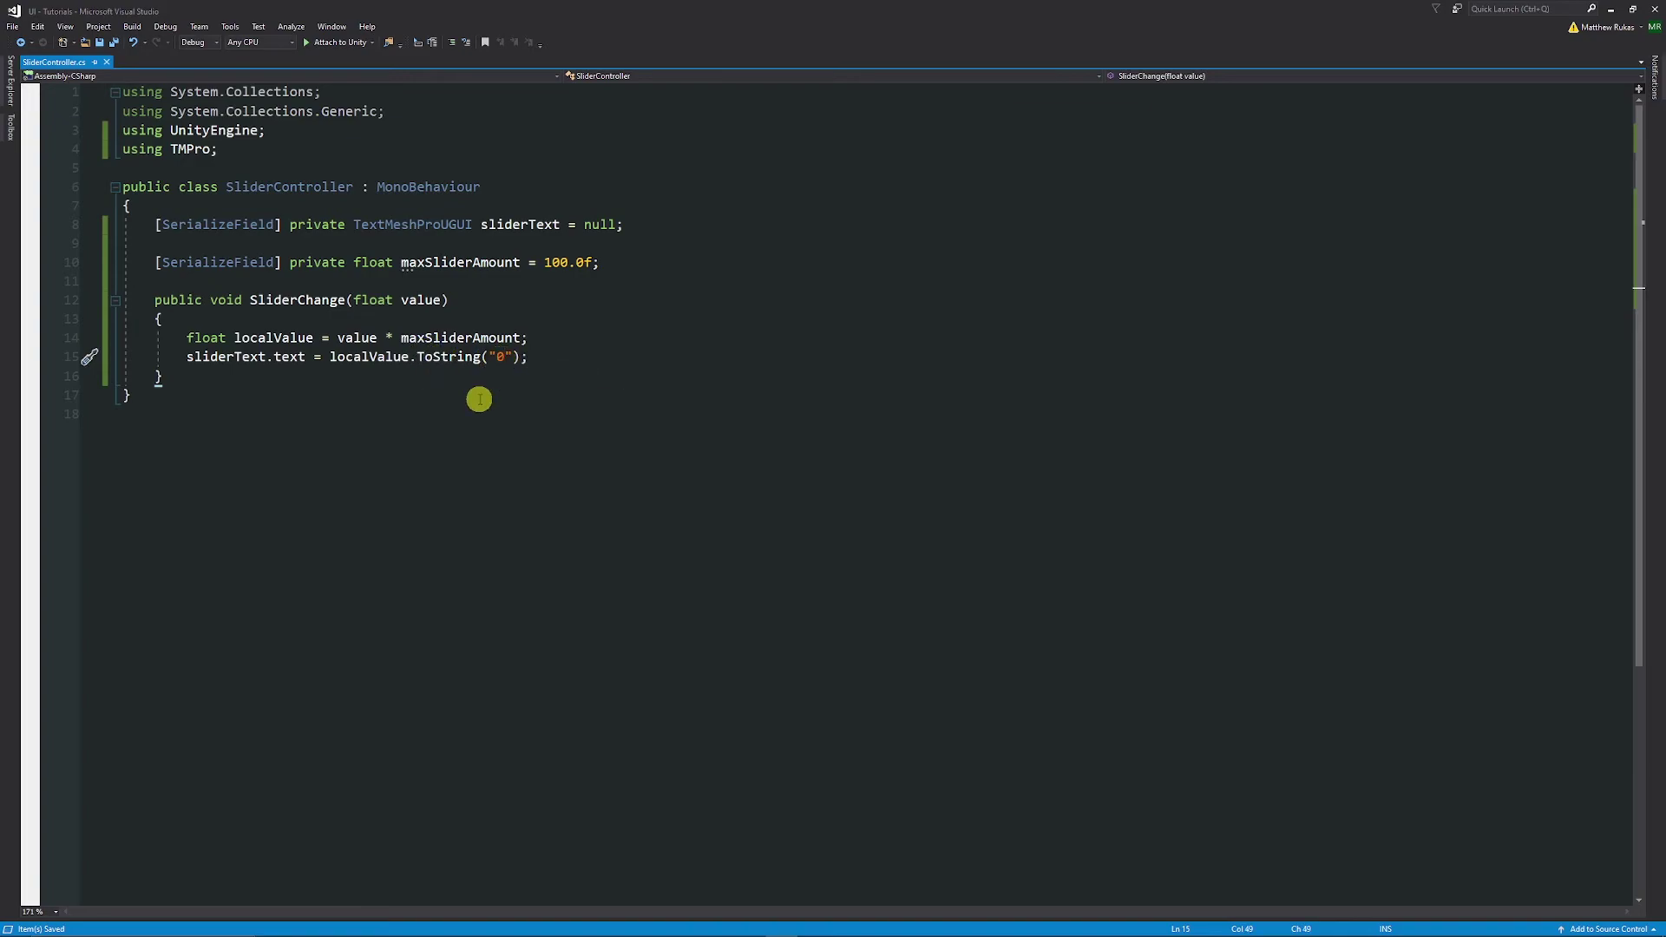
text(.0)
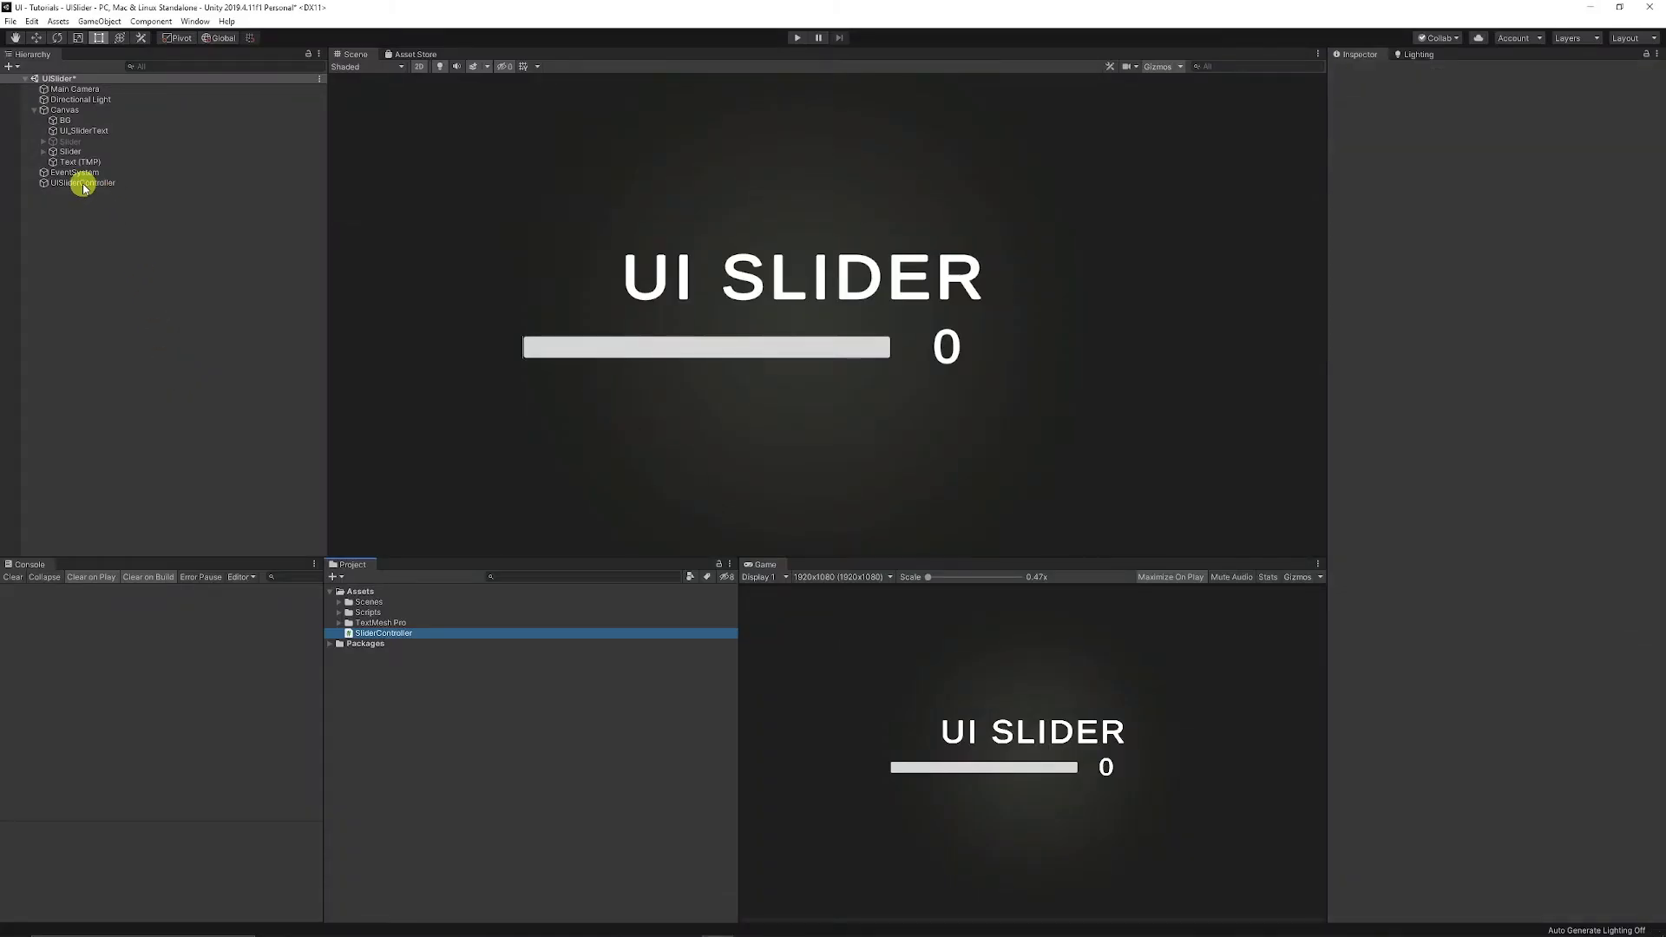
- Add SliderController to UISliderController and assign Text (TMP) as its Slider Text
click(82, 182)
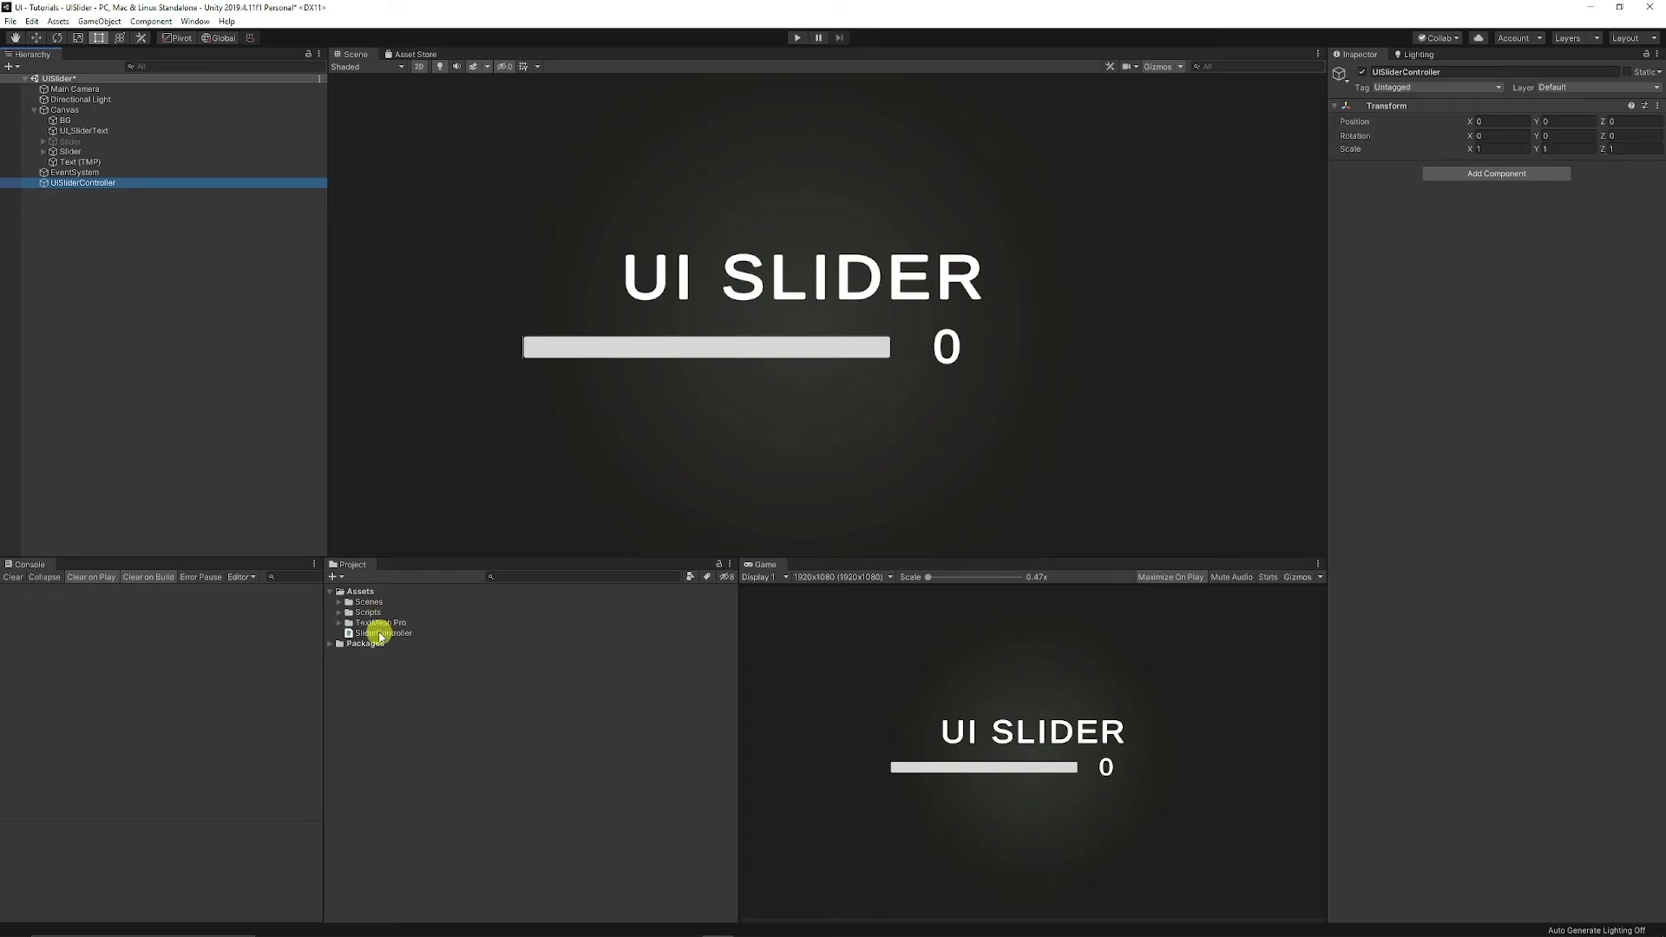
drag(380, 637, 1477, 335)
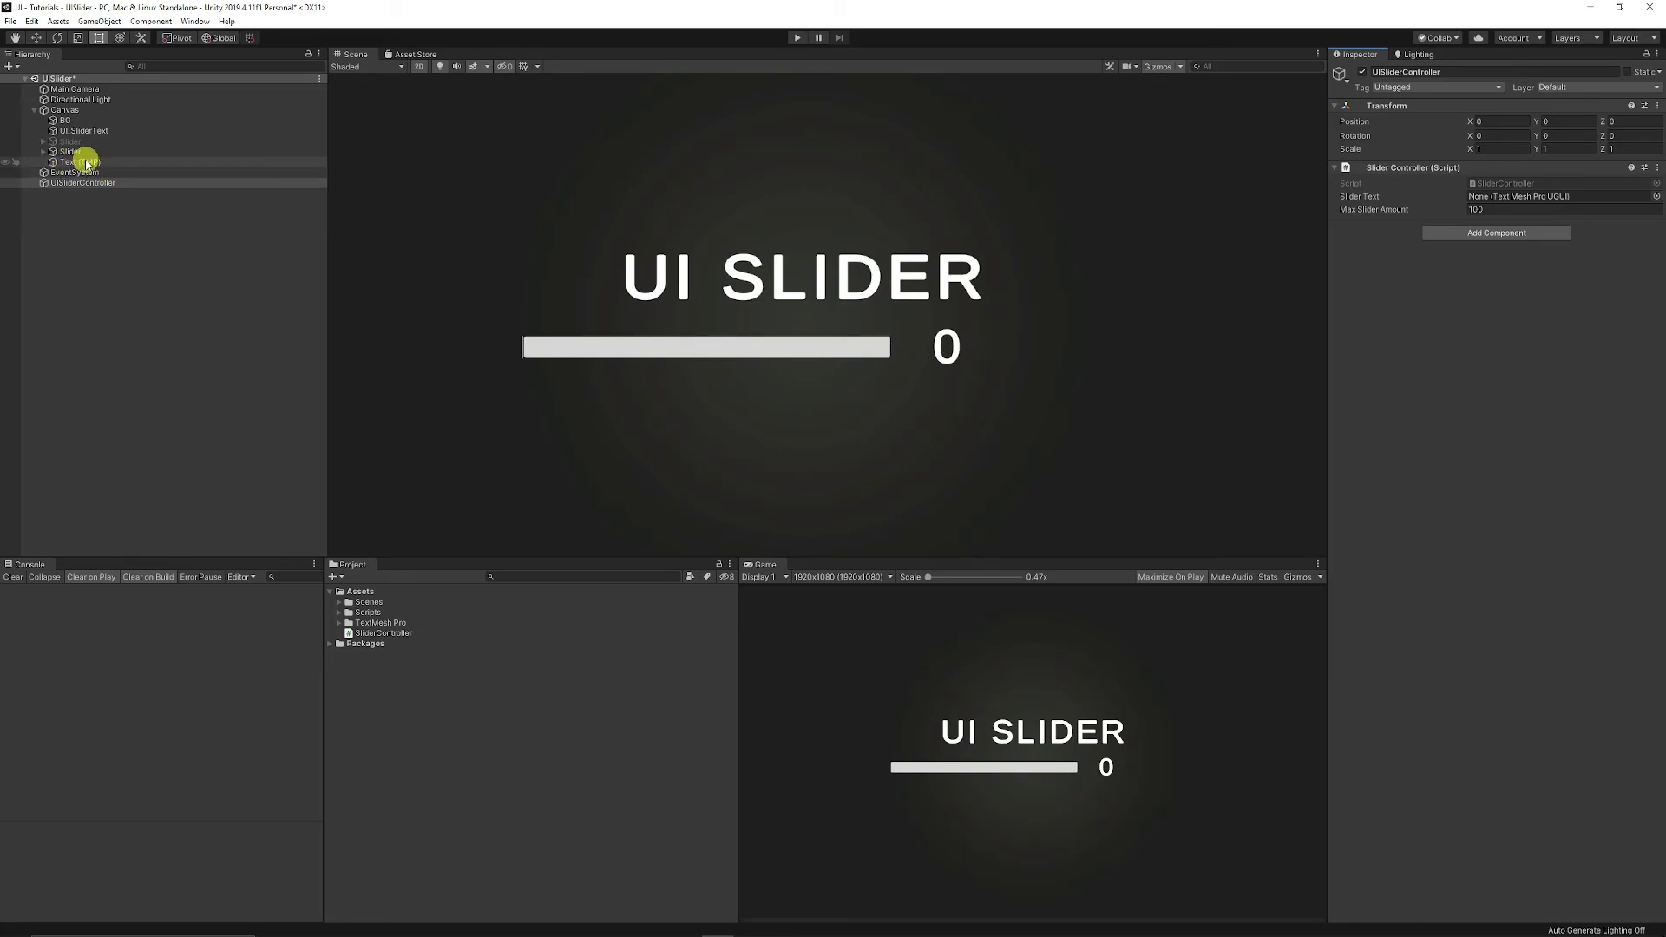
drag(82, 164, 1506, 197)
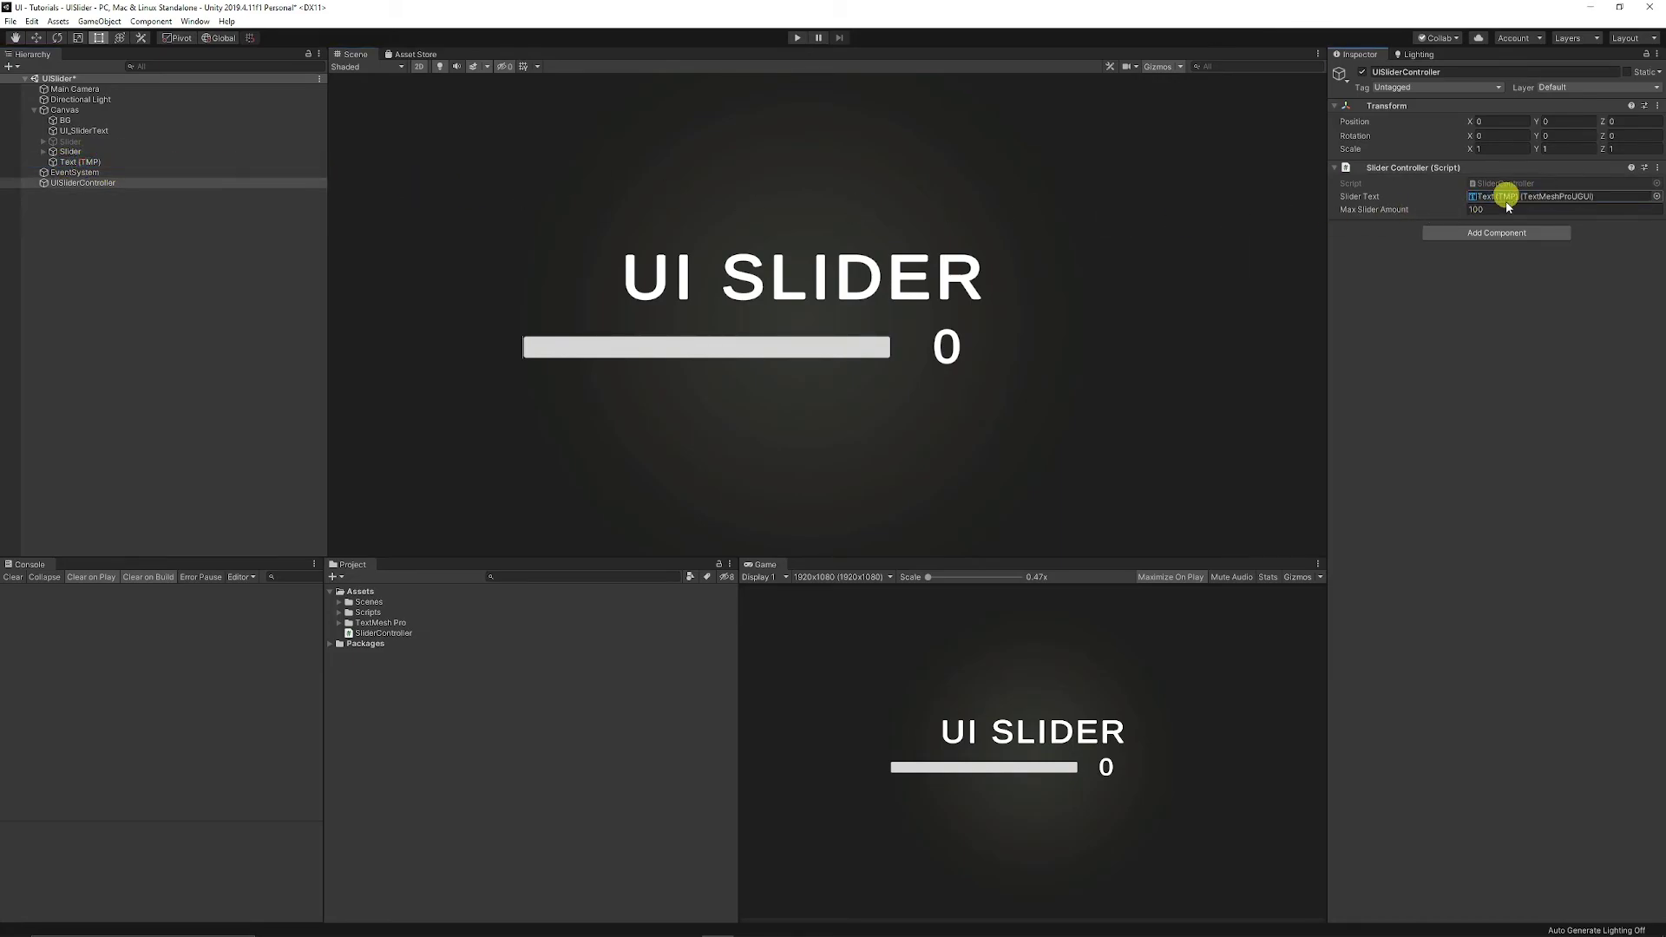
click(70, 151)
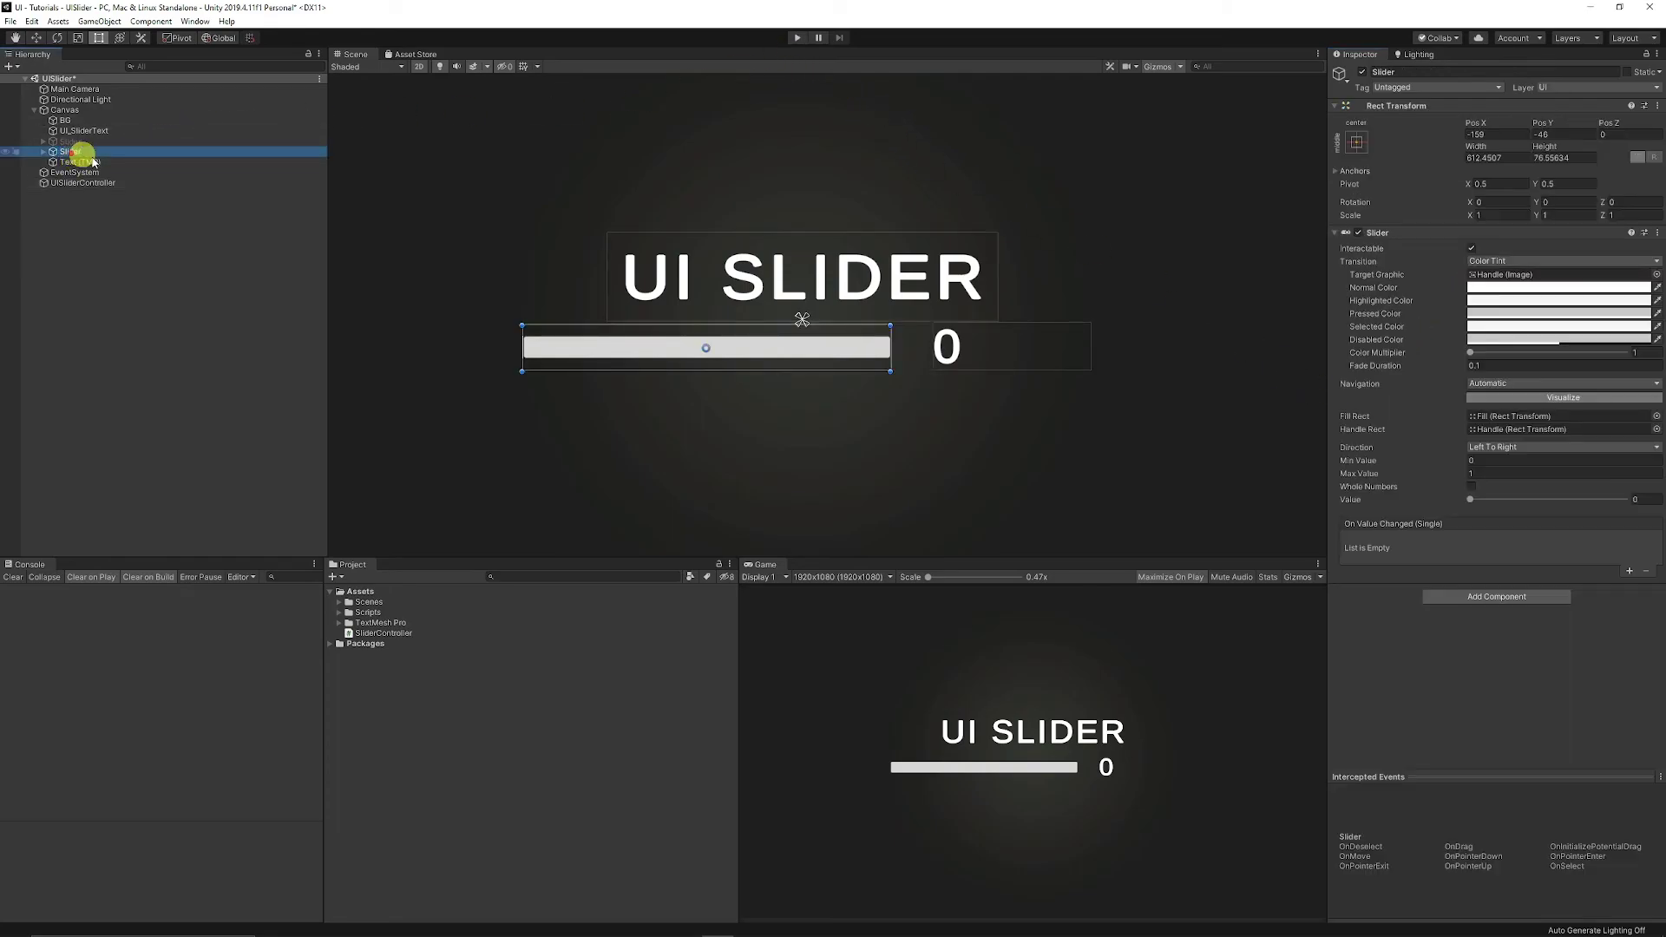
- Add an On Value Changed listener targeting UISliderController and calling SliderController.SliderChange
click(1630, 571)
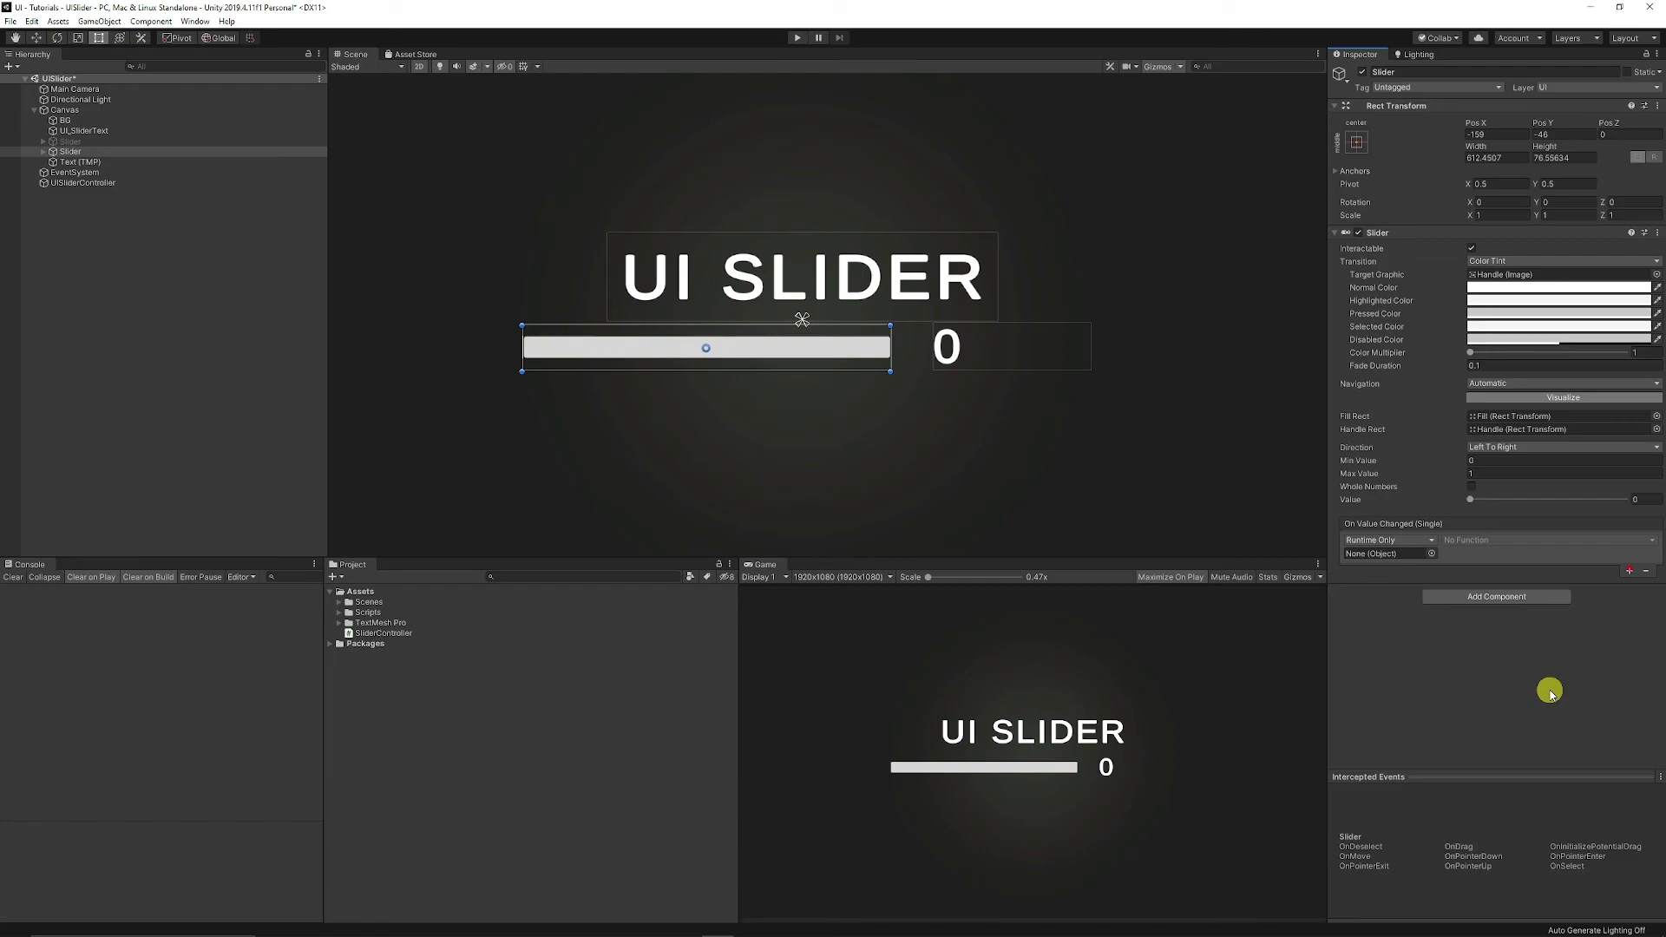
click(72, 184)
drag(72, 184, 1387, 554)
click(1467, 539)
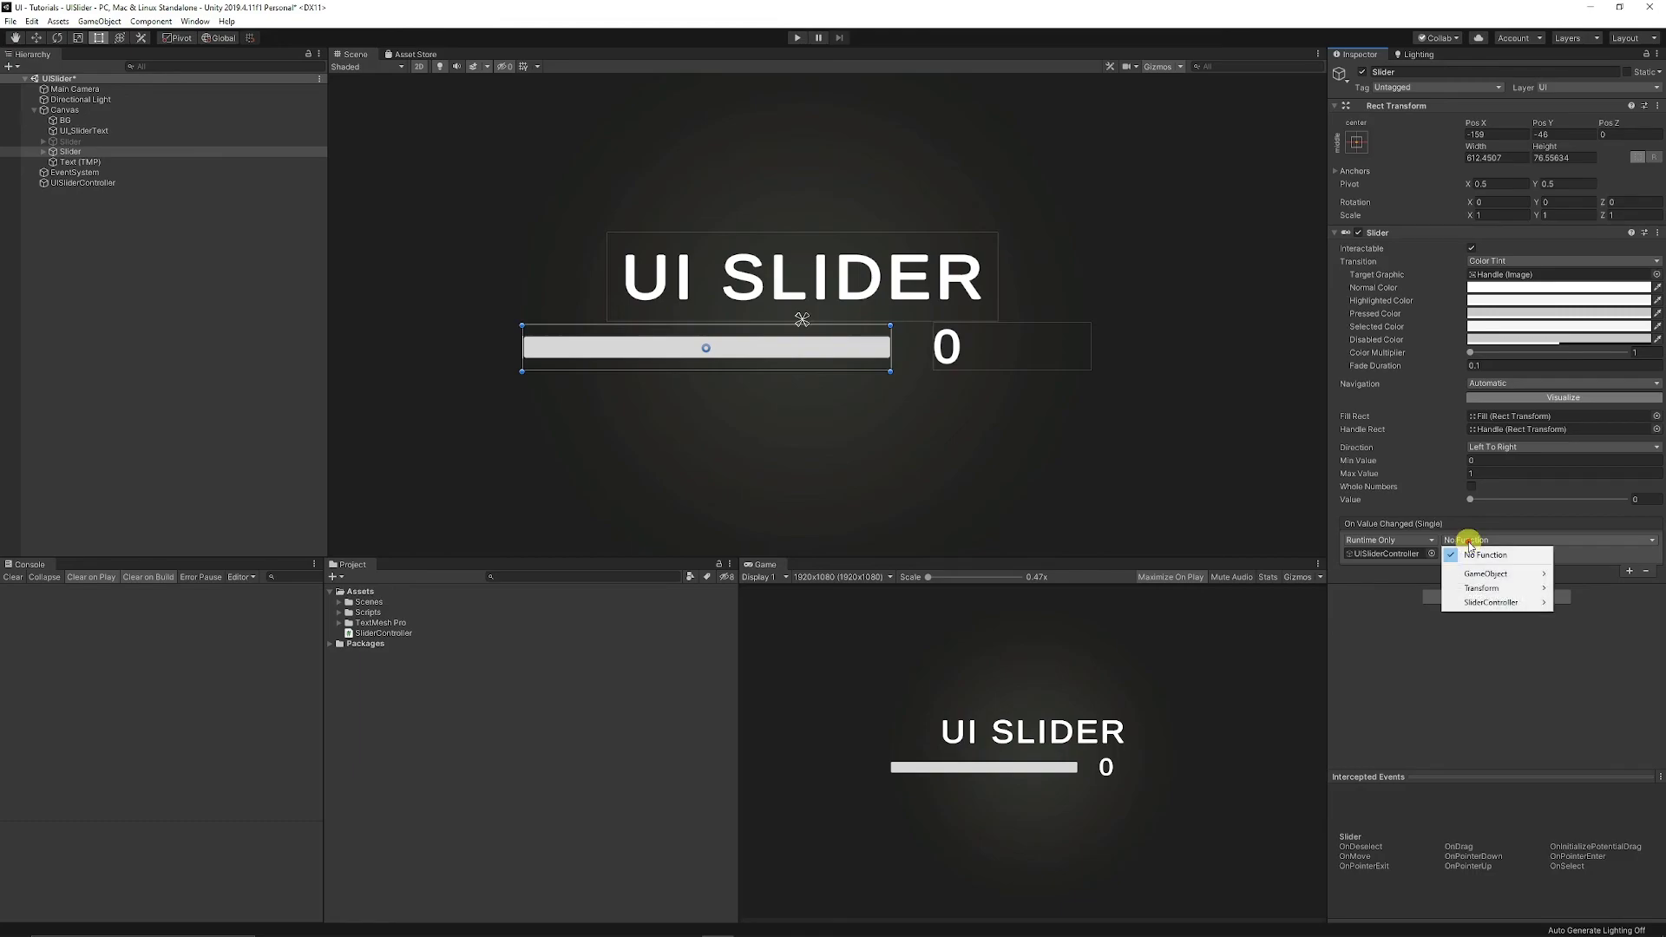
mouse_move(1477, 608)
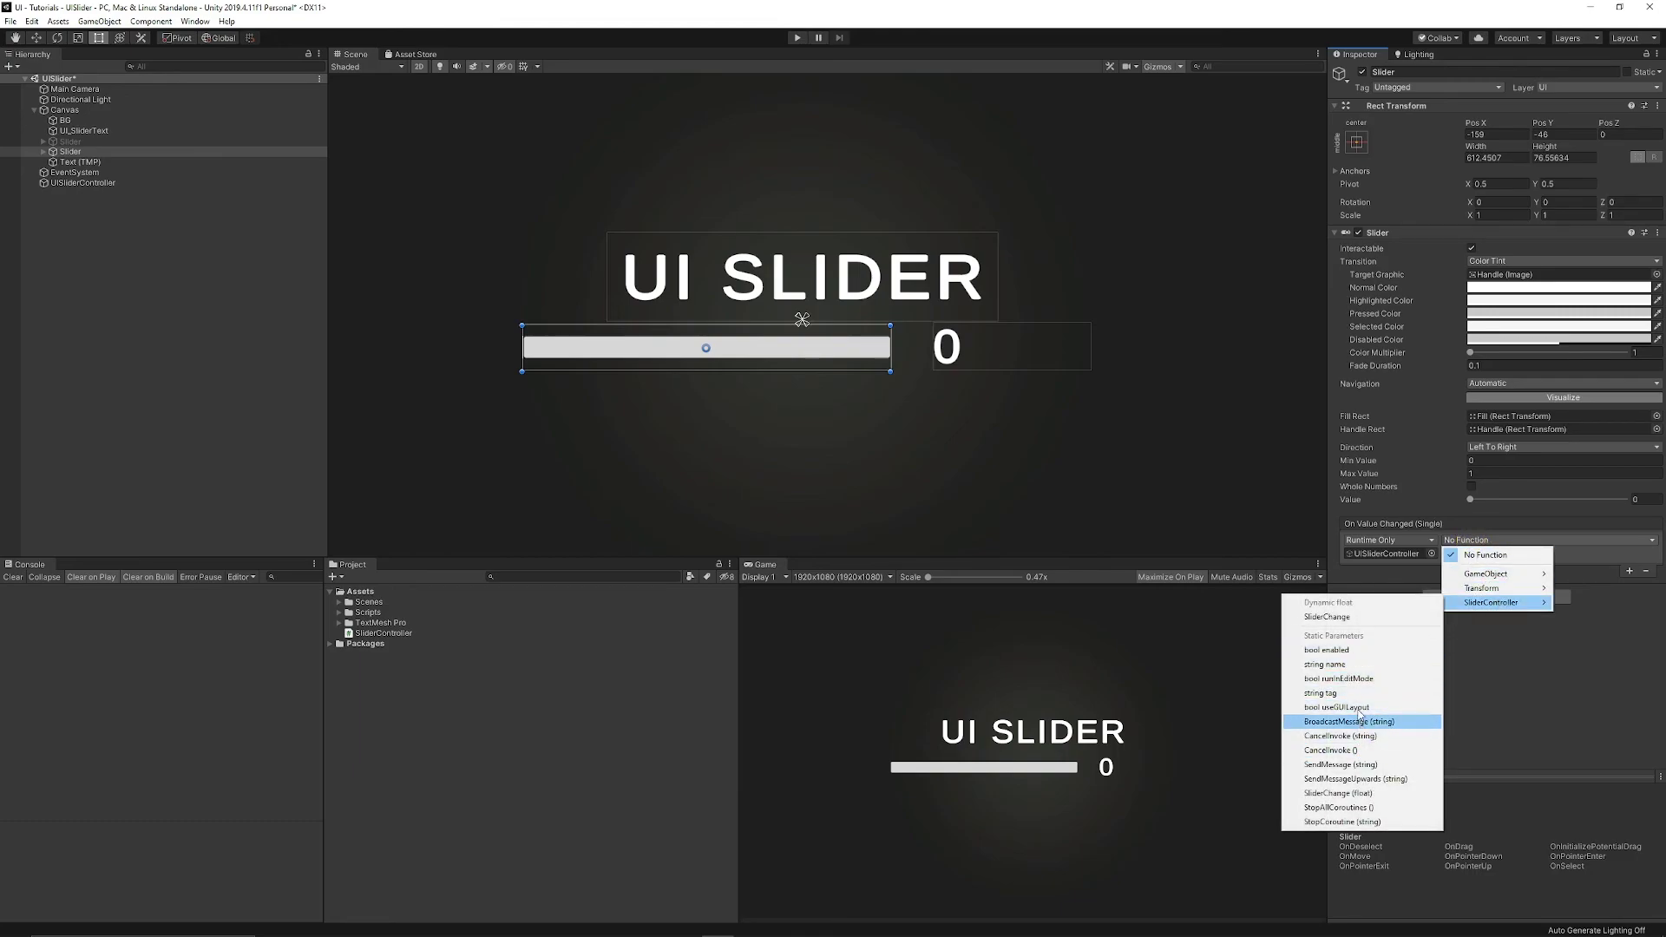
click(1359, 617)
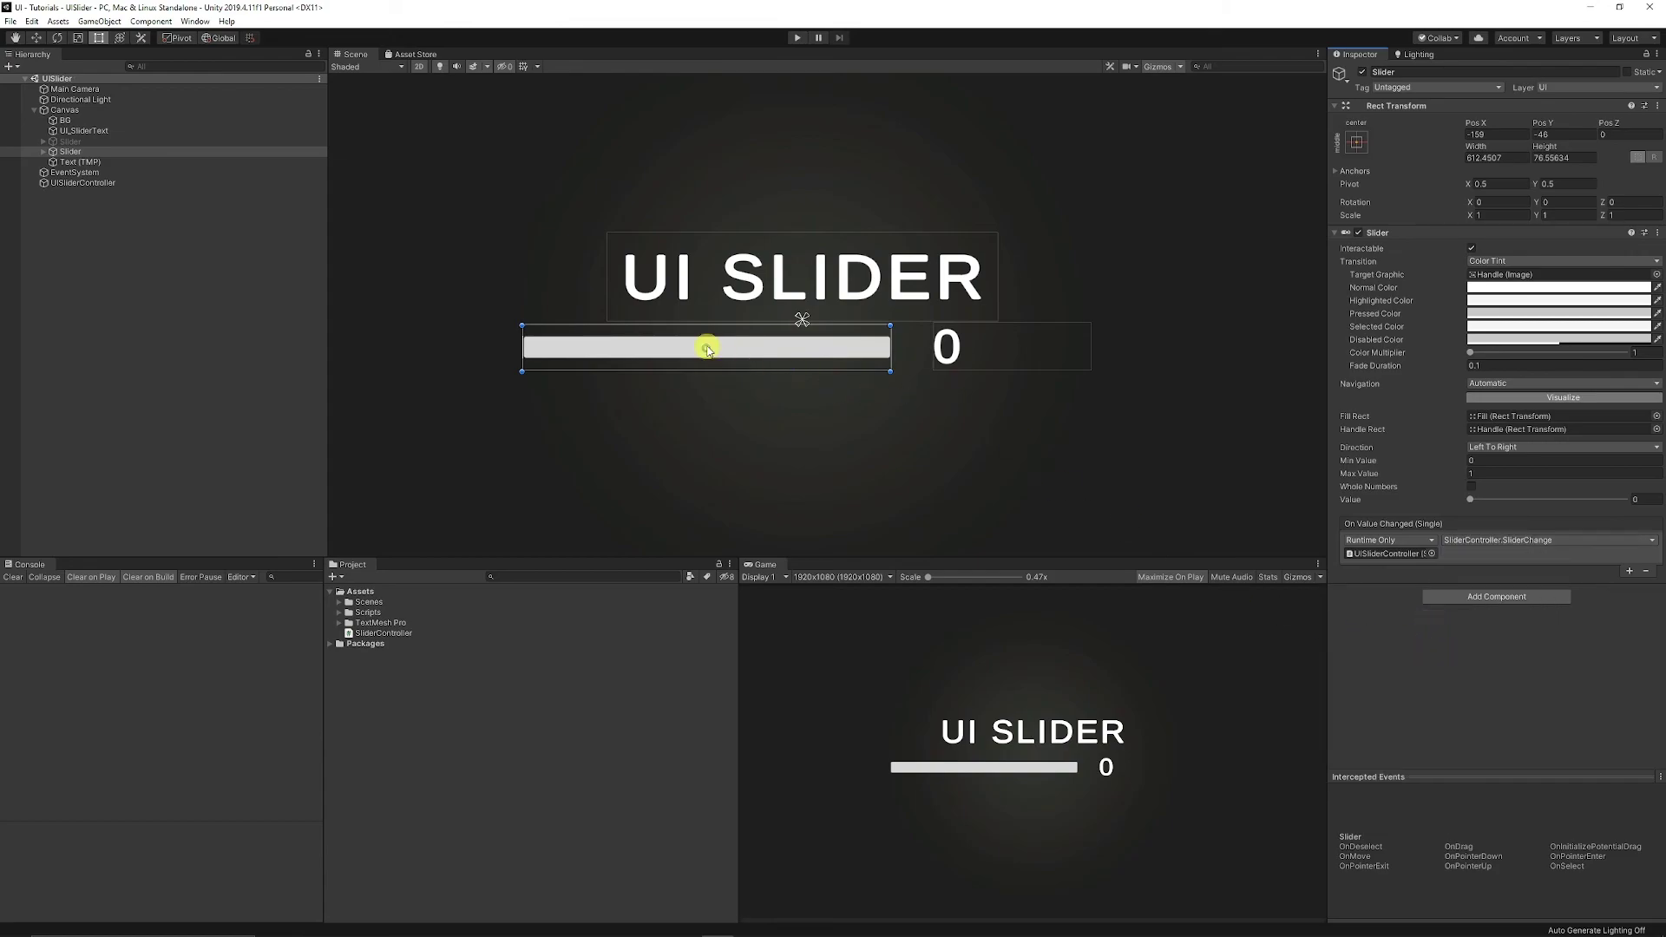
click(796, 38)
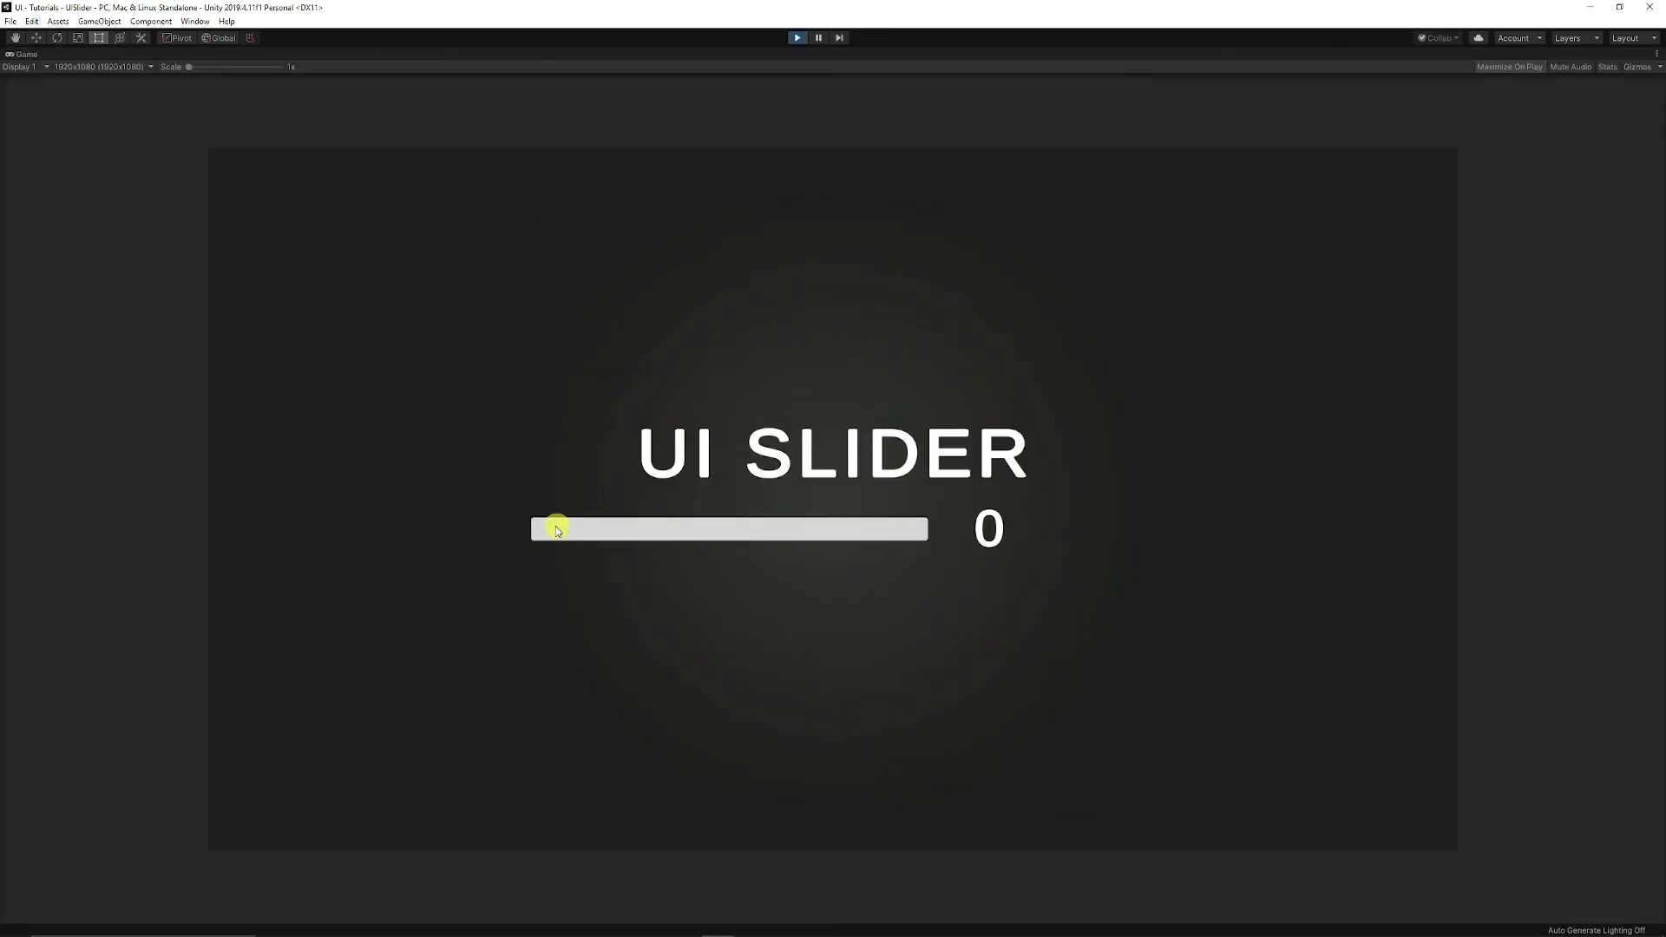
drag(556, 530, 703, 547)
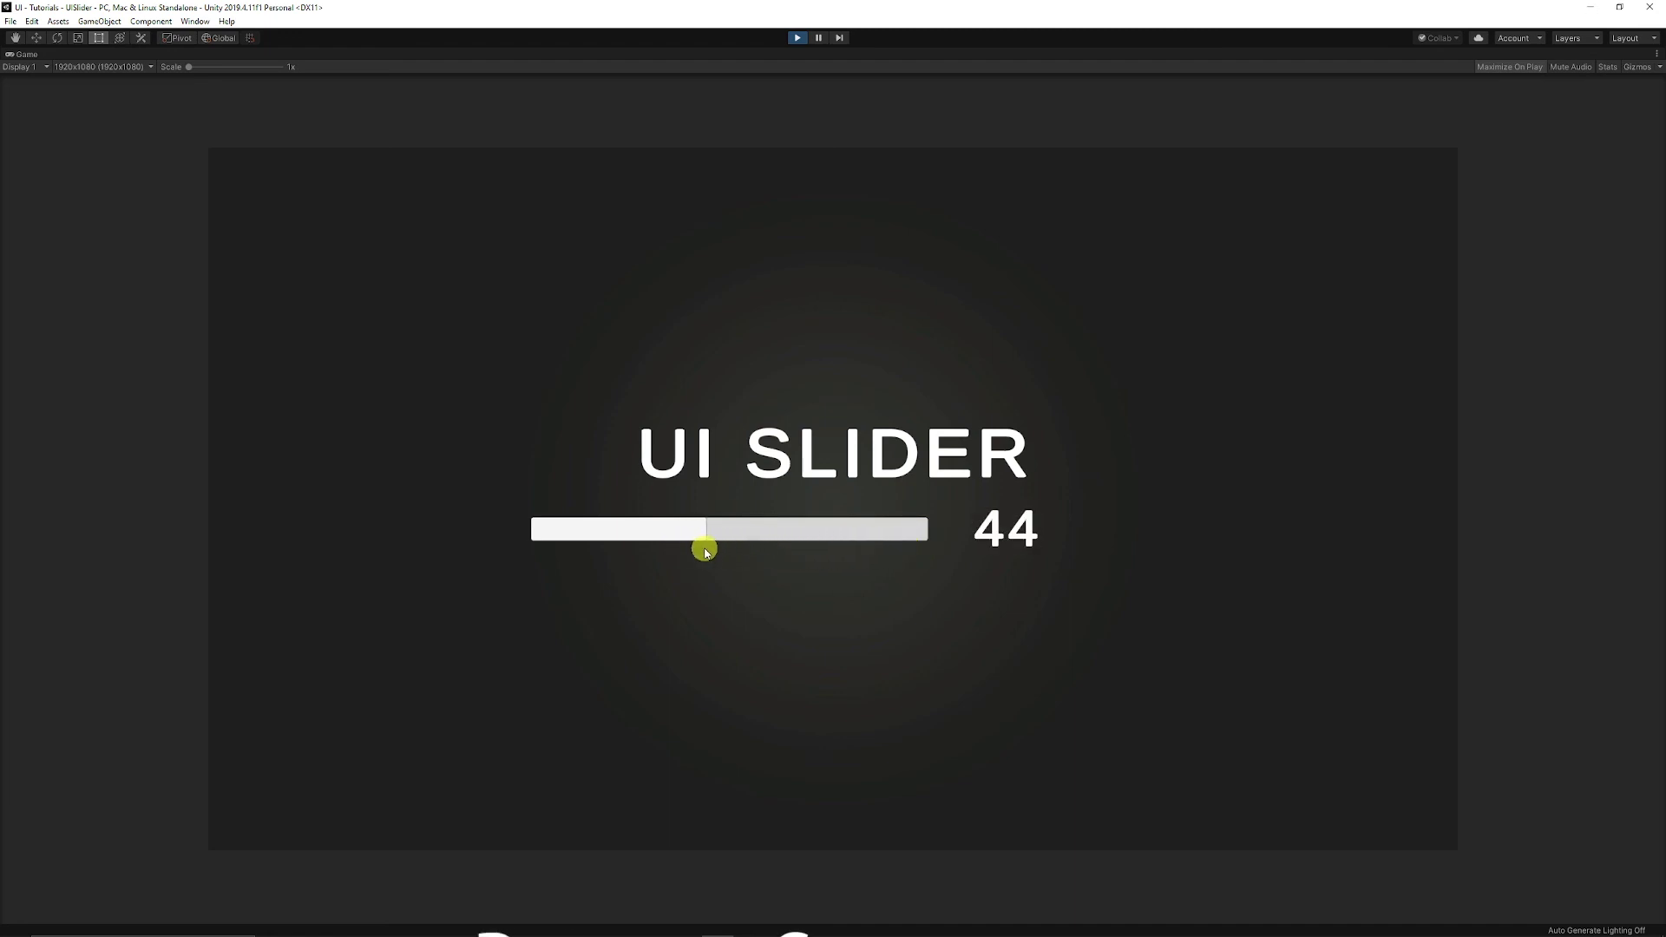
click(795, 38)
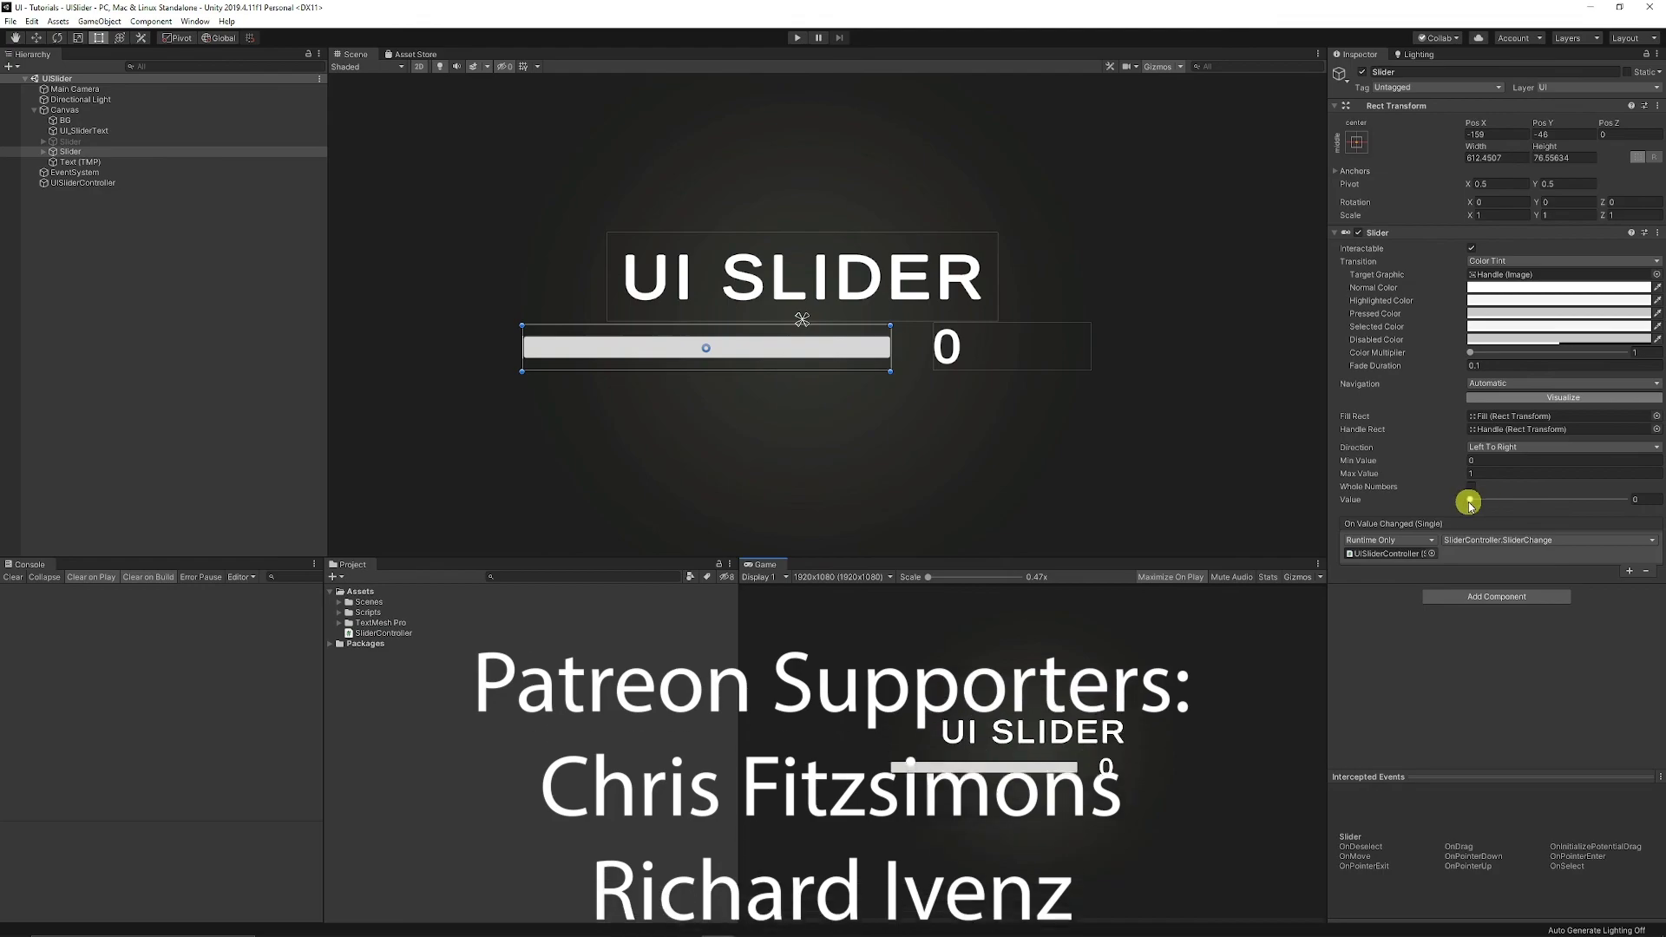